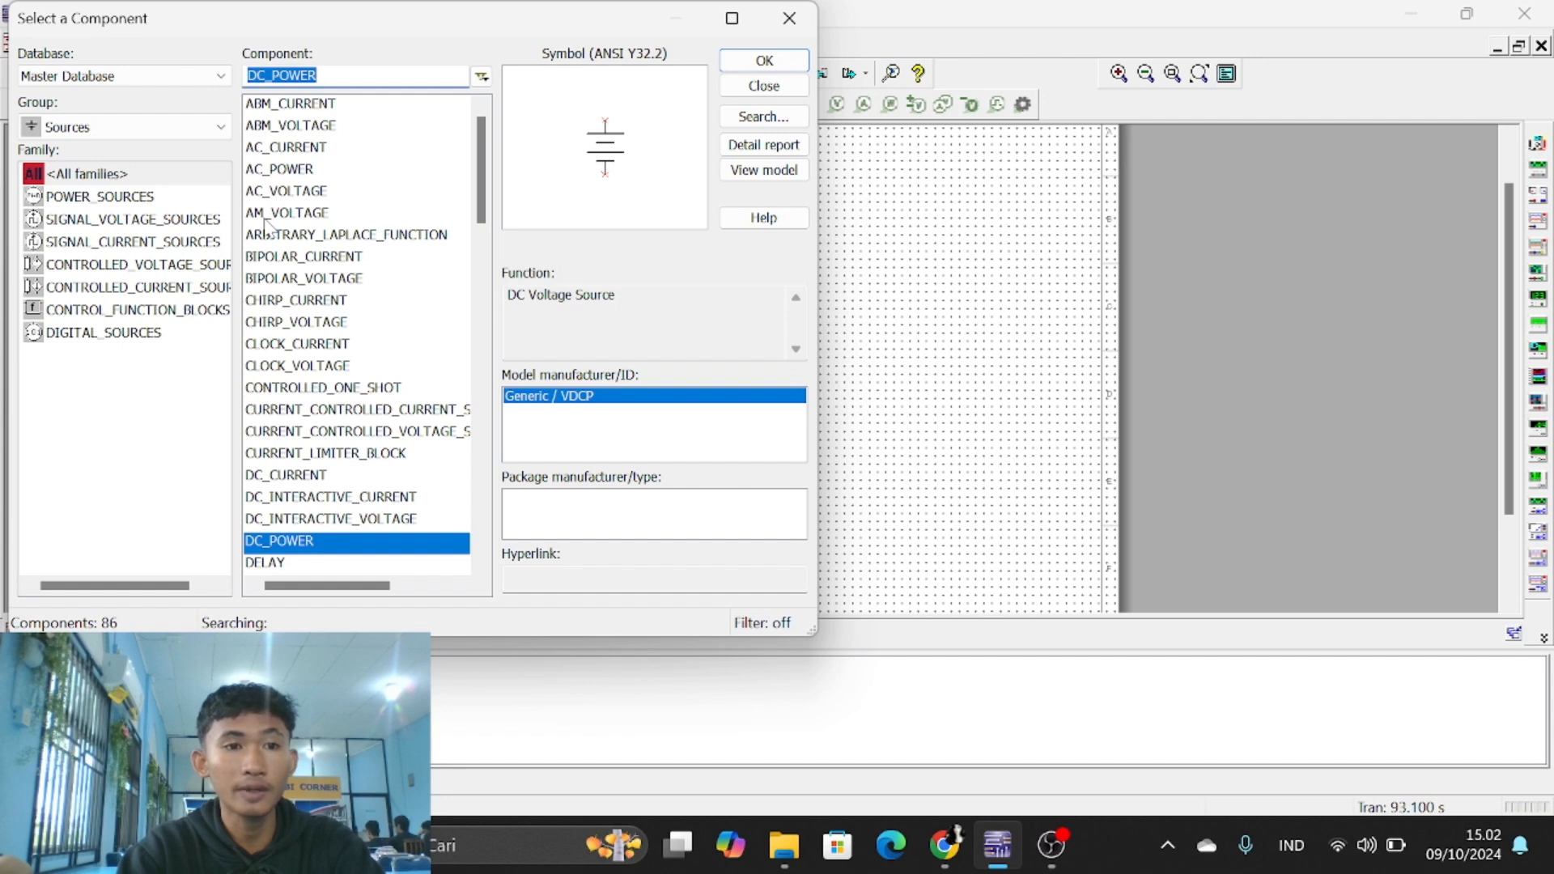
Step: Place a 2k resistor from the RESISTOR family, searching across all component groups, in the upper middle of the sheet
left_click(220, 131)
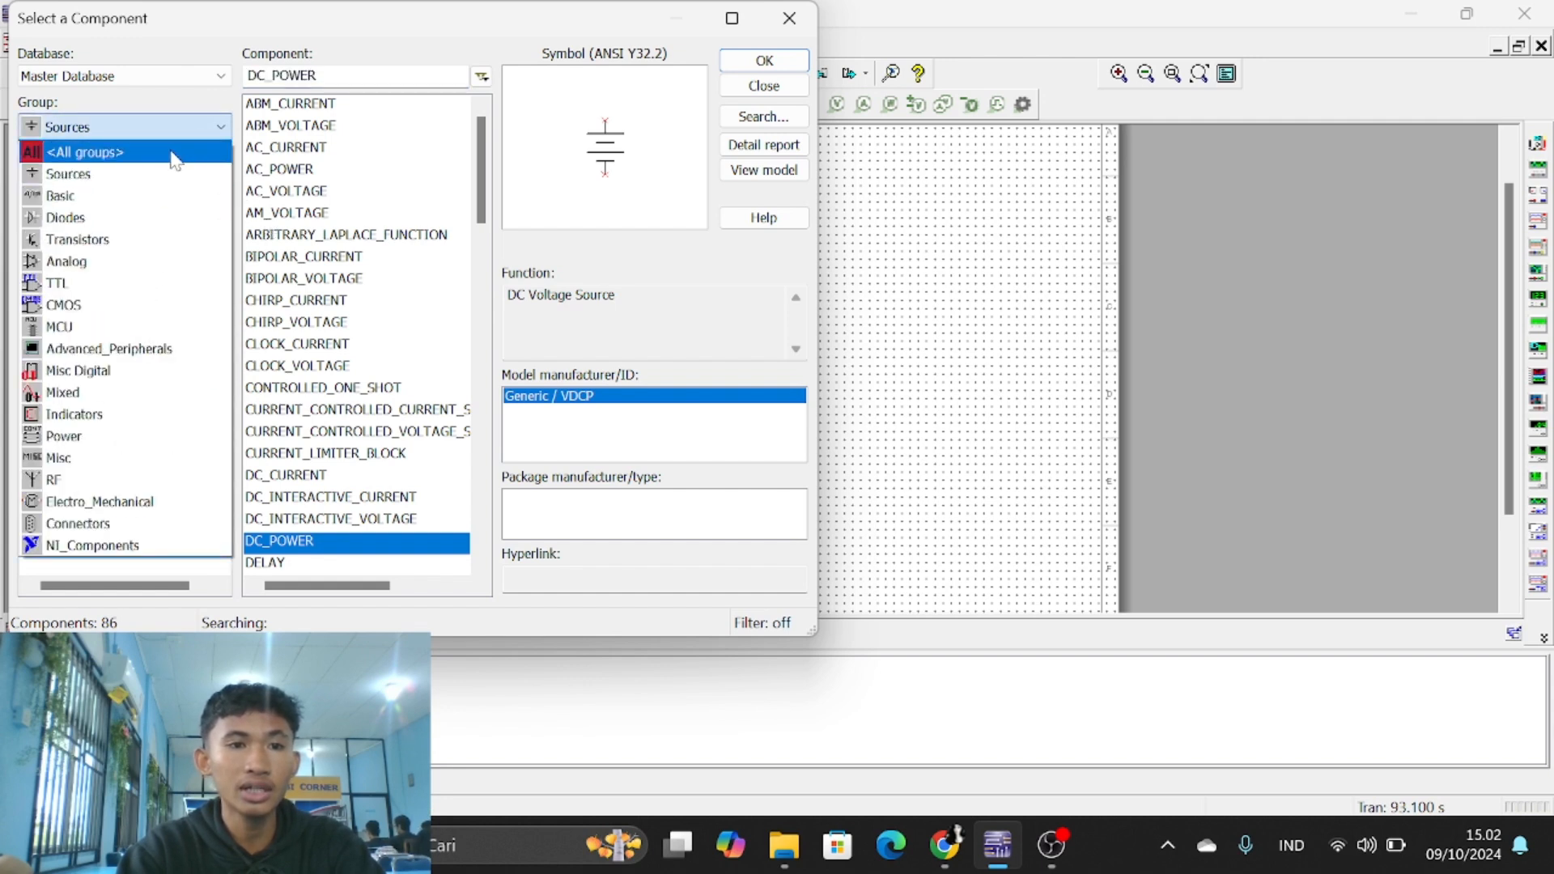
left_click(172, 159)
type("1k")
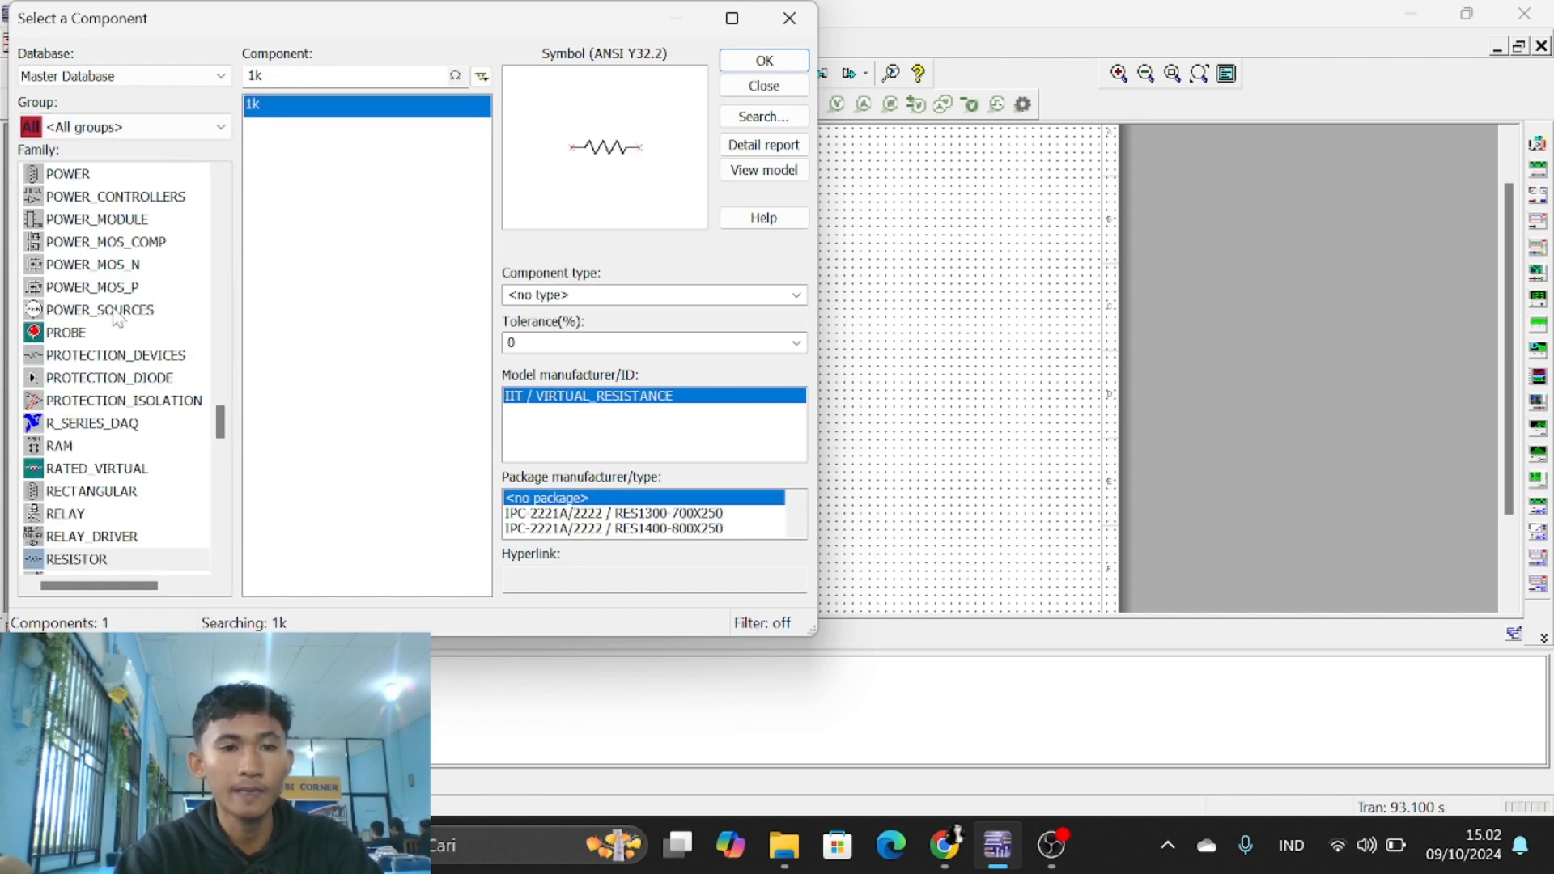
left_click(86, 569)
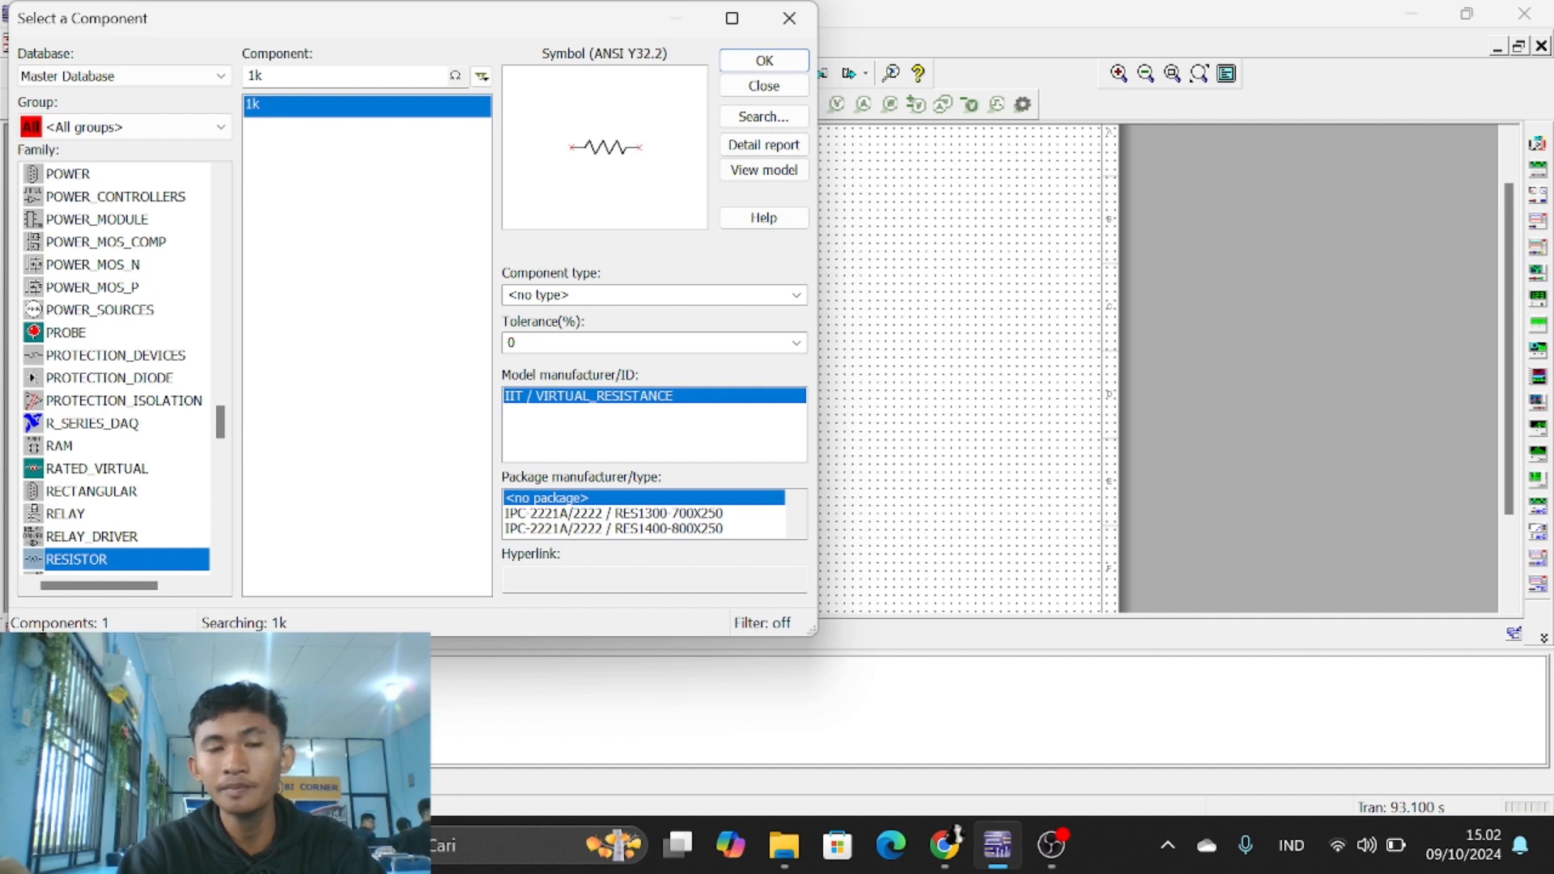
left_click(255, 76)
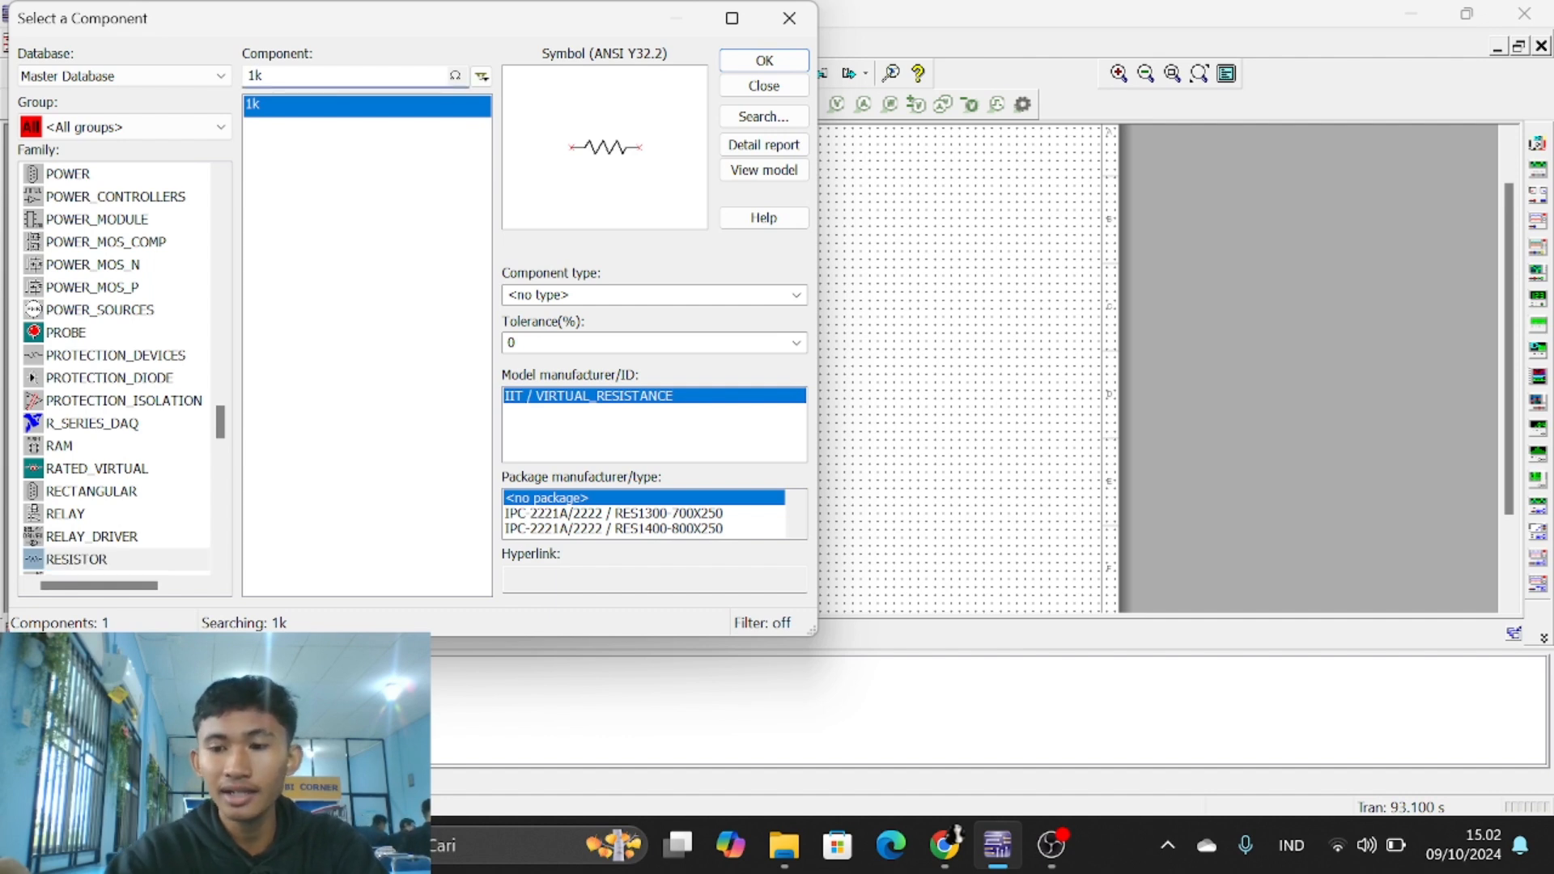
key("BackSpace")
type("2")
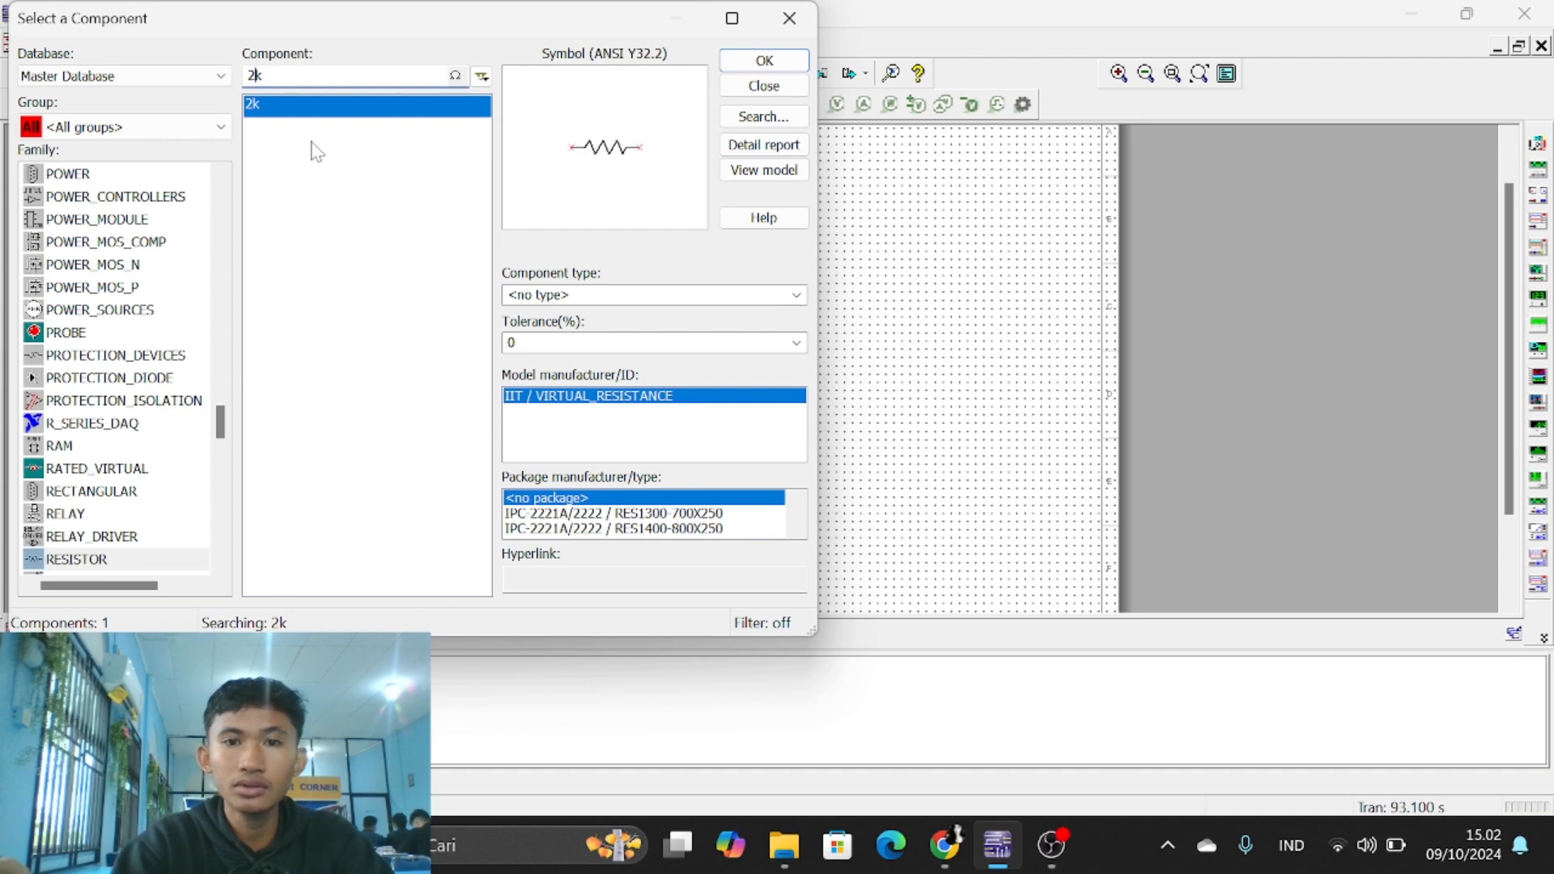
left_click(764, 61)
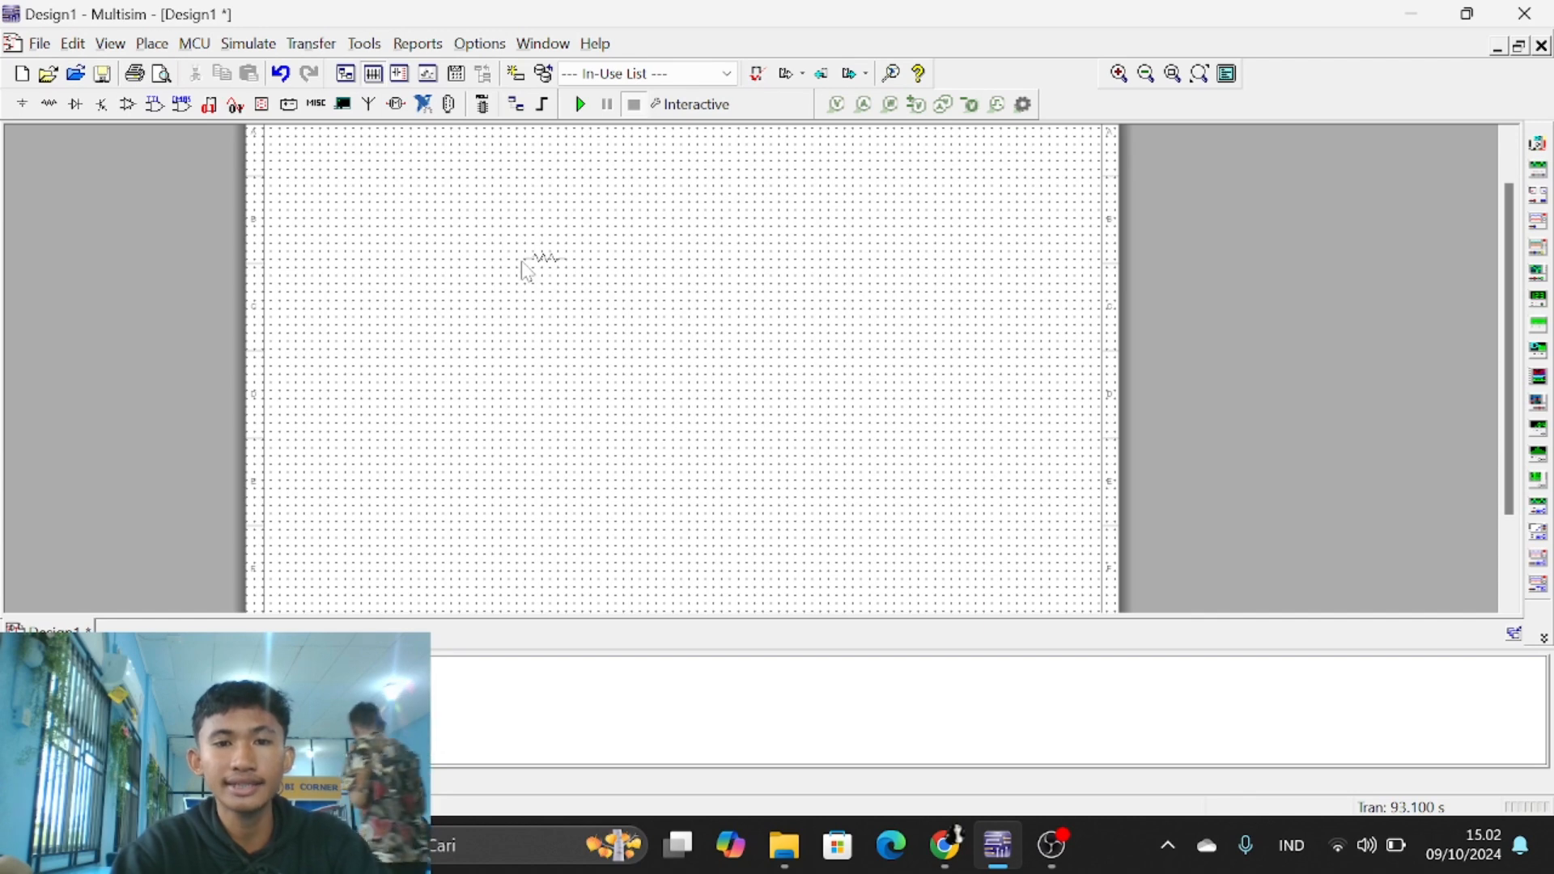
left_click(559, 299)
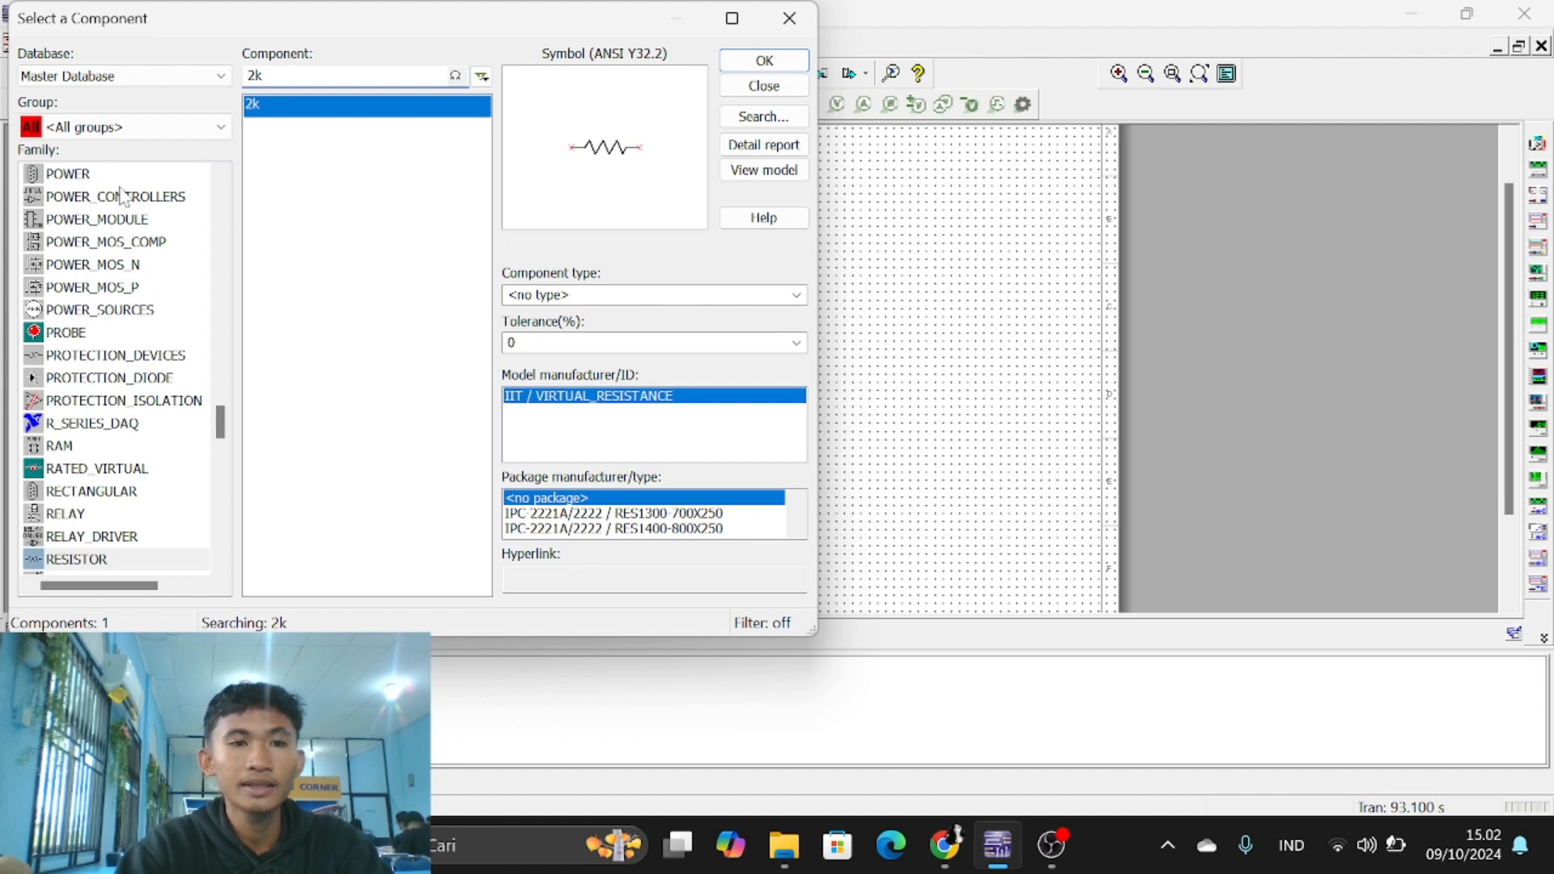
Step: Place a DC_POWER voltage source from the Sources group below and left of the resistor
left_click(220, 133)
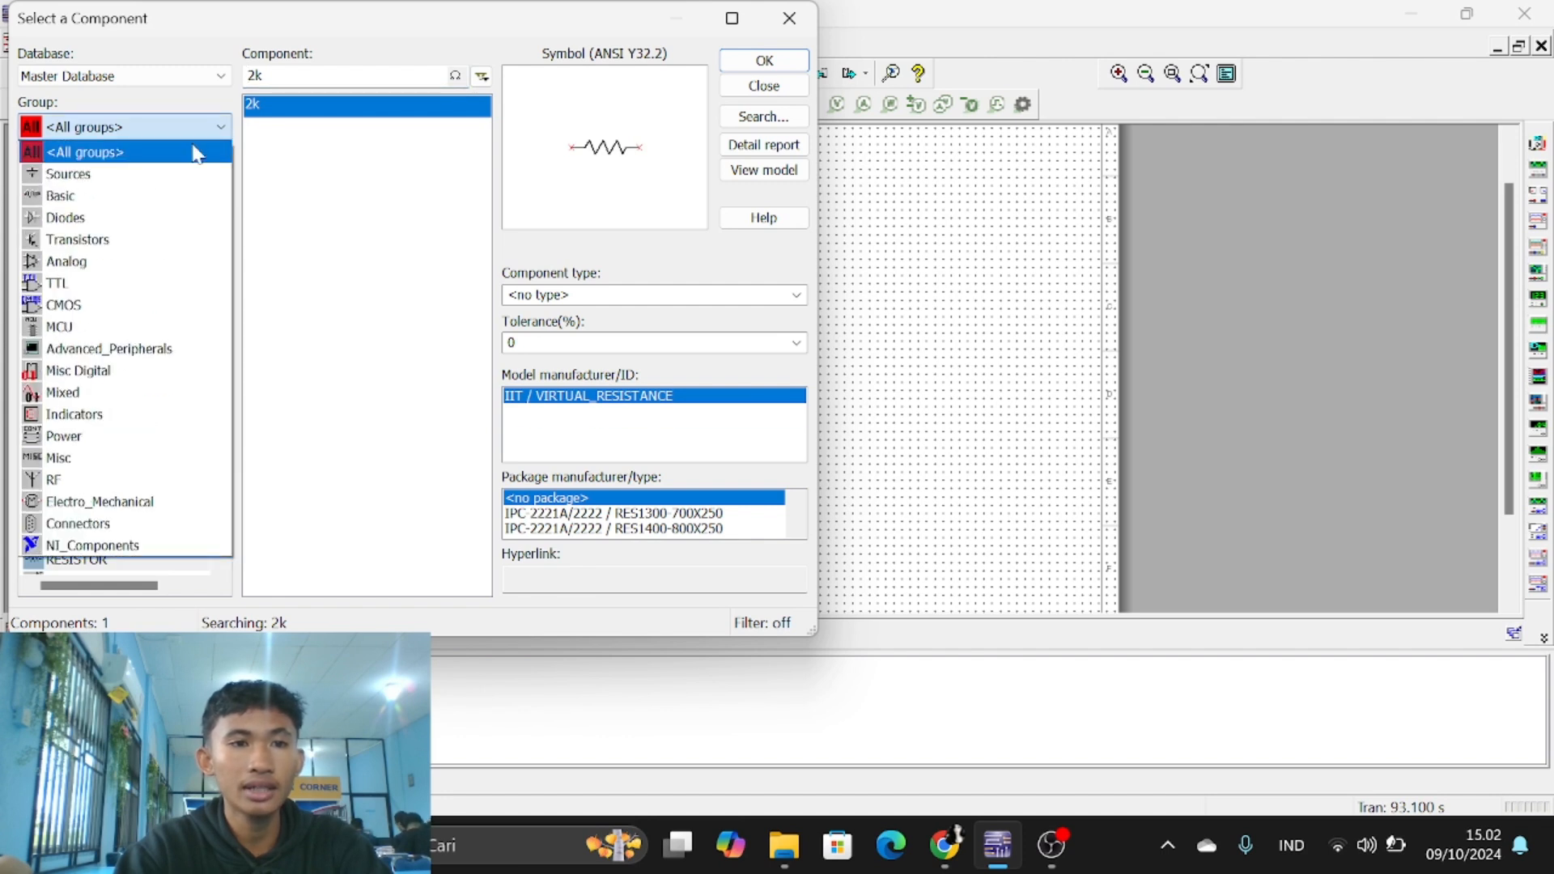
left_click(125, 179)
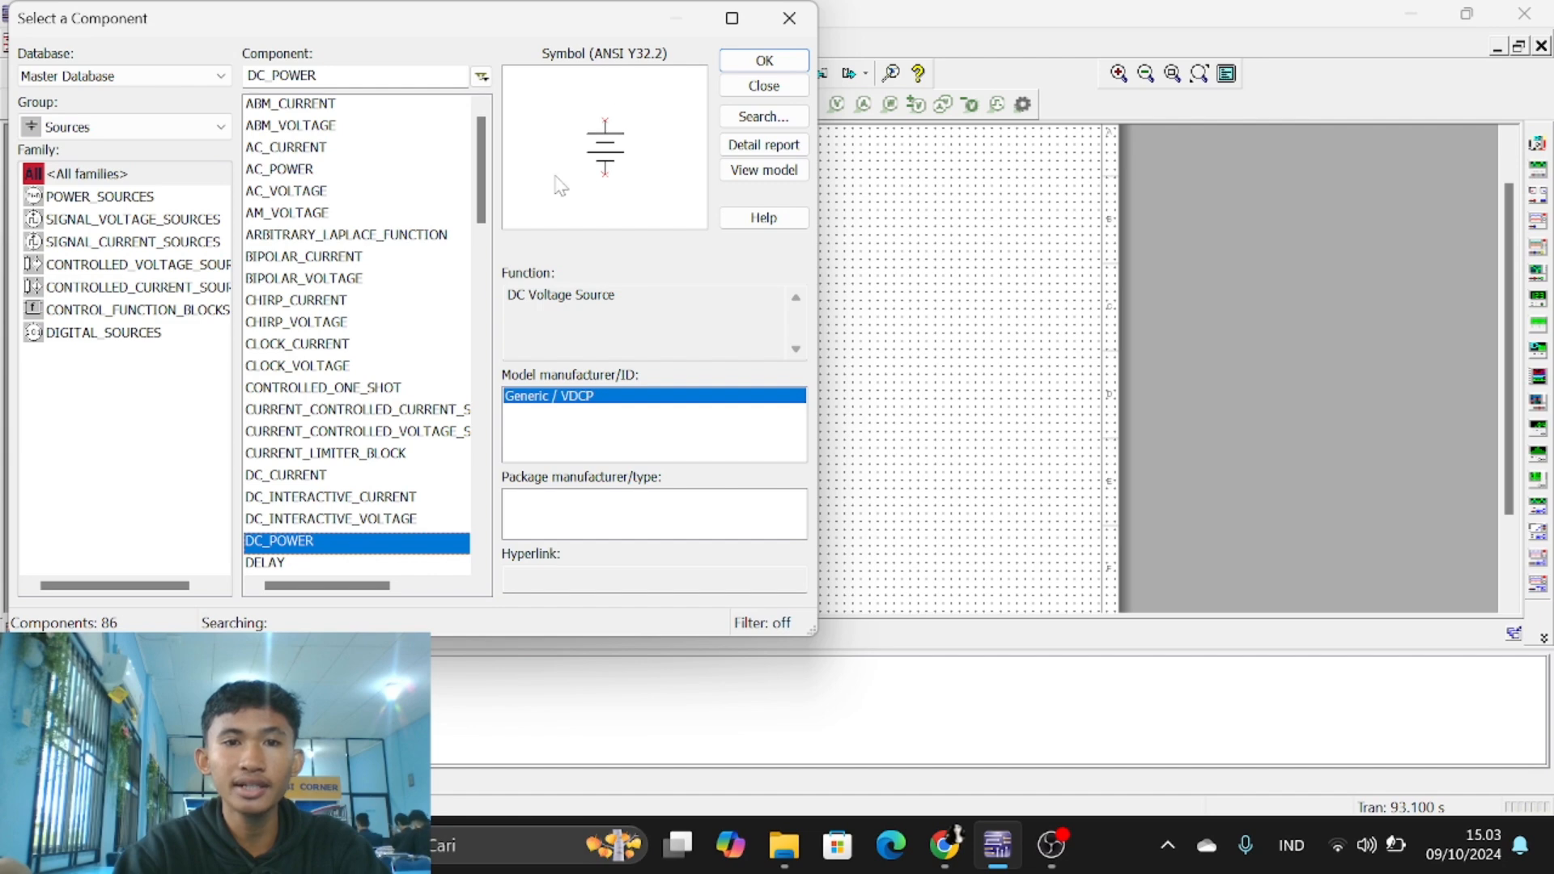
left_click(764, 62)
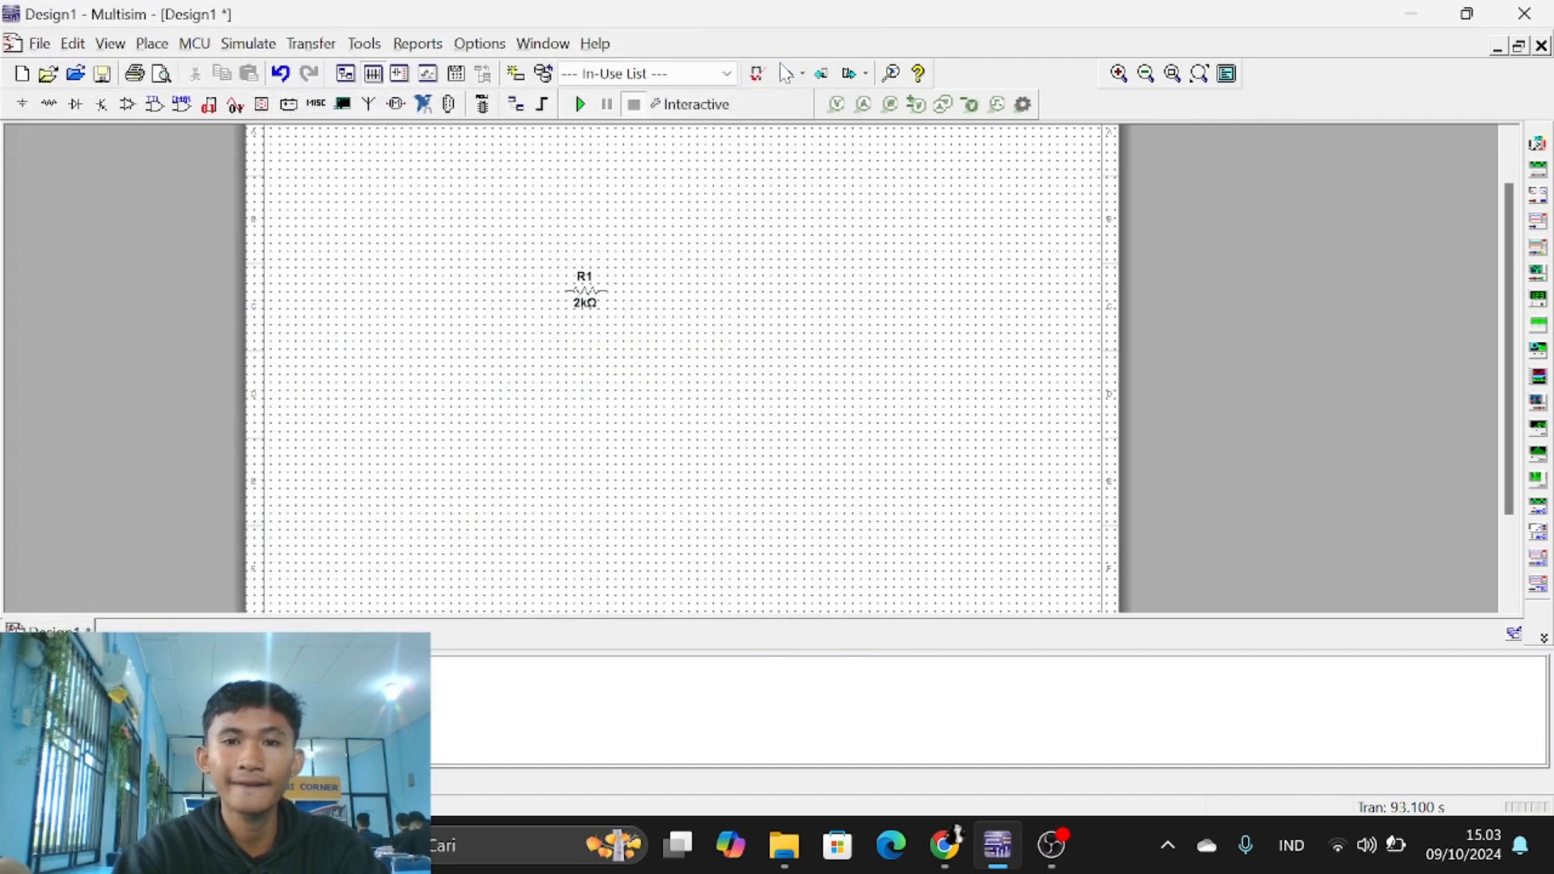
left_click(453, 368)
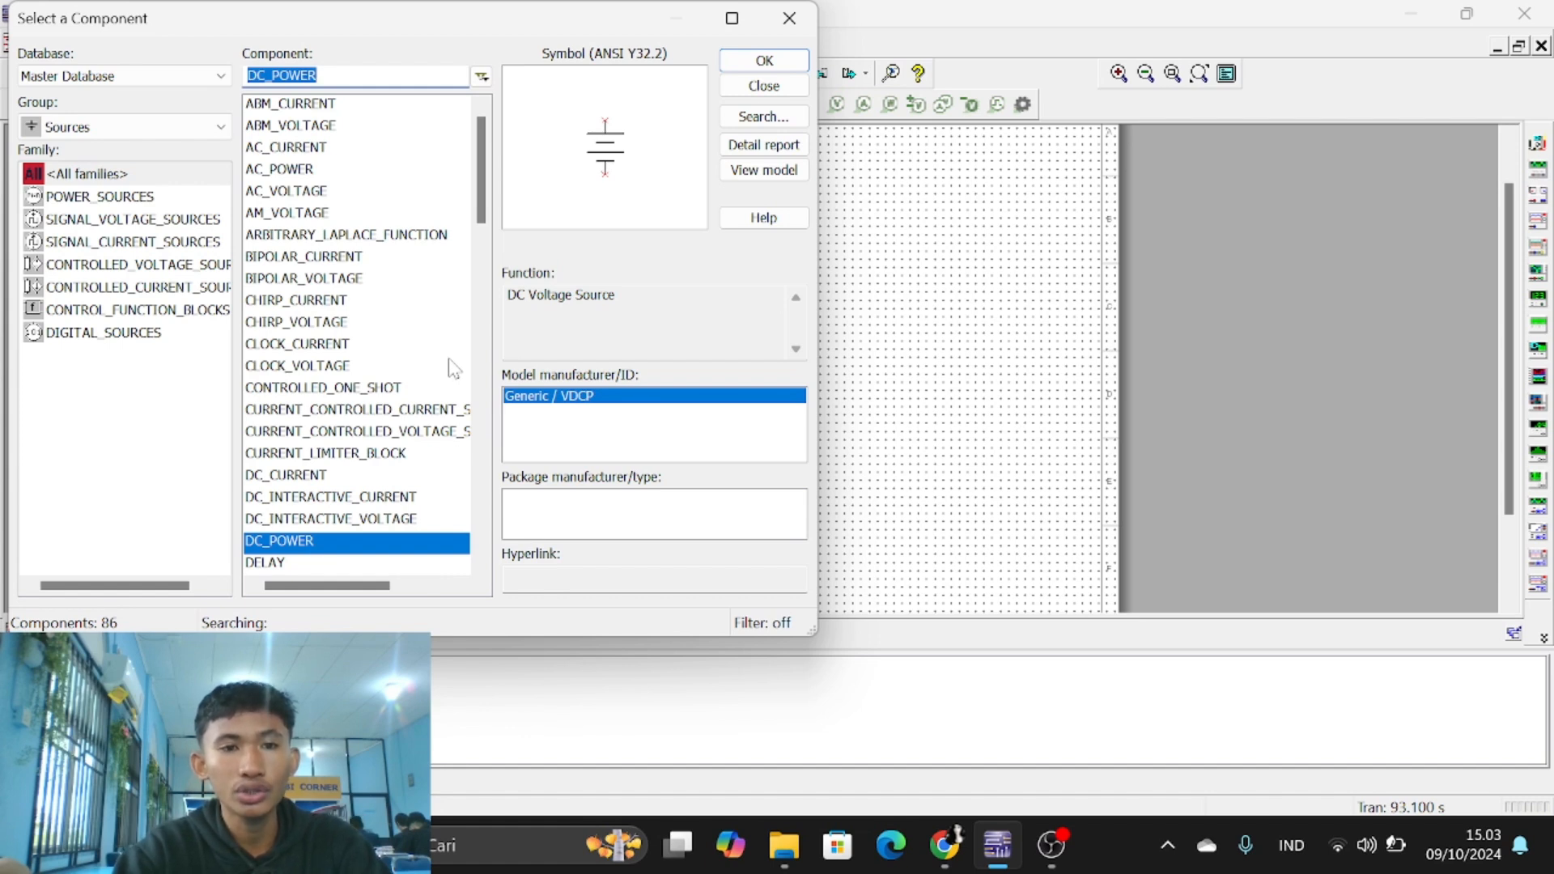
Step: Place a GROUND component from the Sources group below the resistor and finish placing components
left_click(224, 135)
left_click(144, 176)
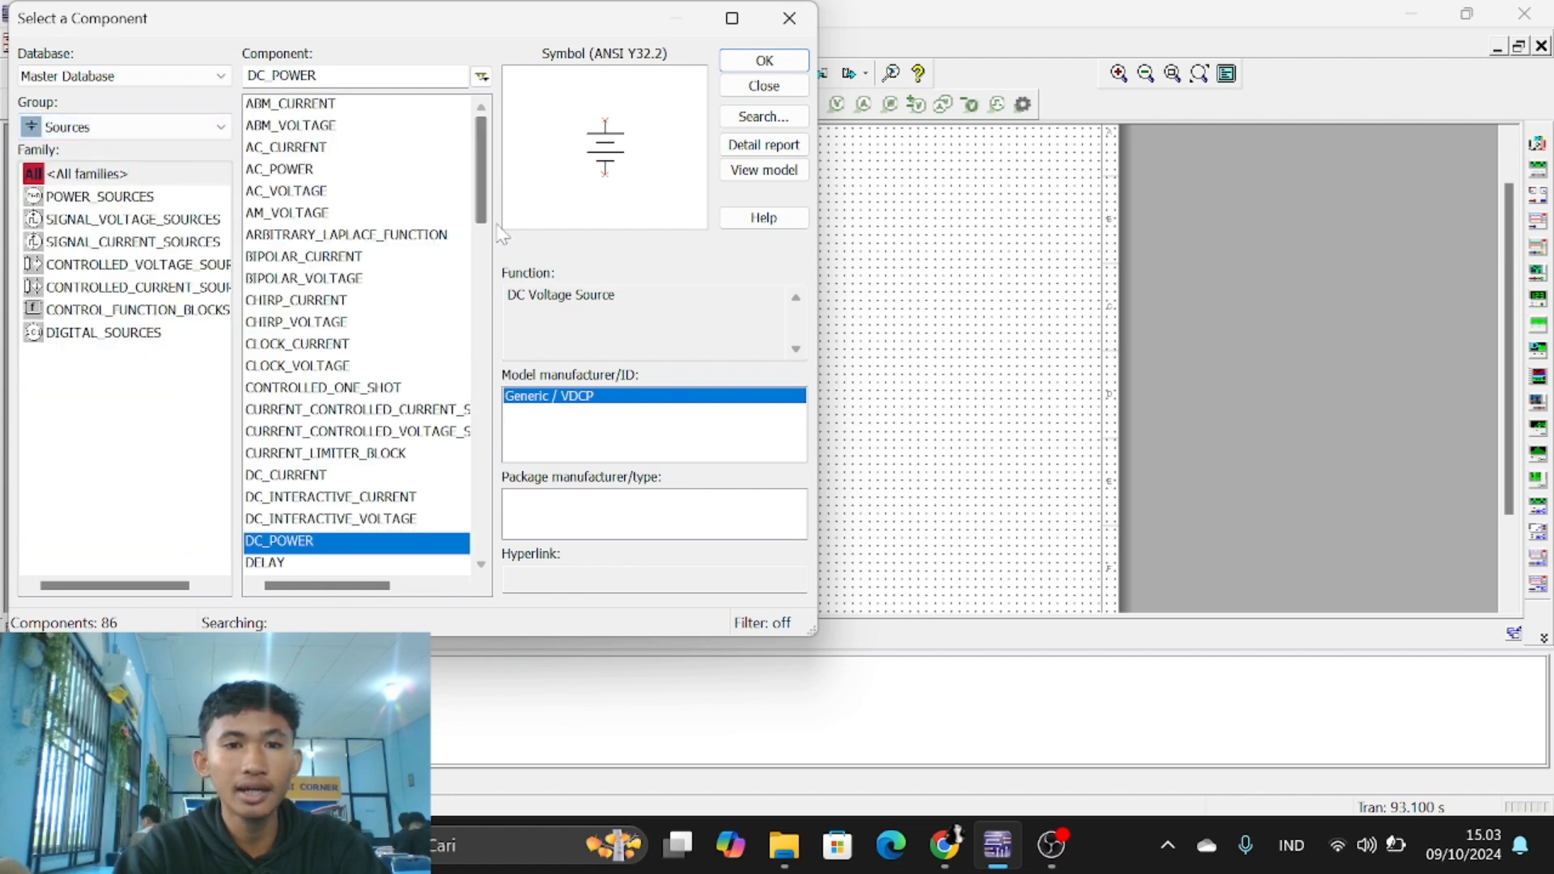
left_click(481, 564)
left_click(481, 565)
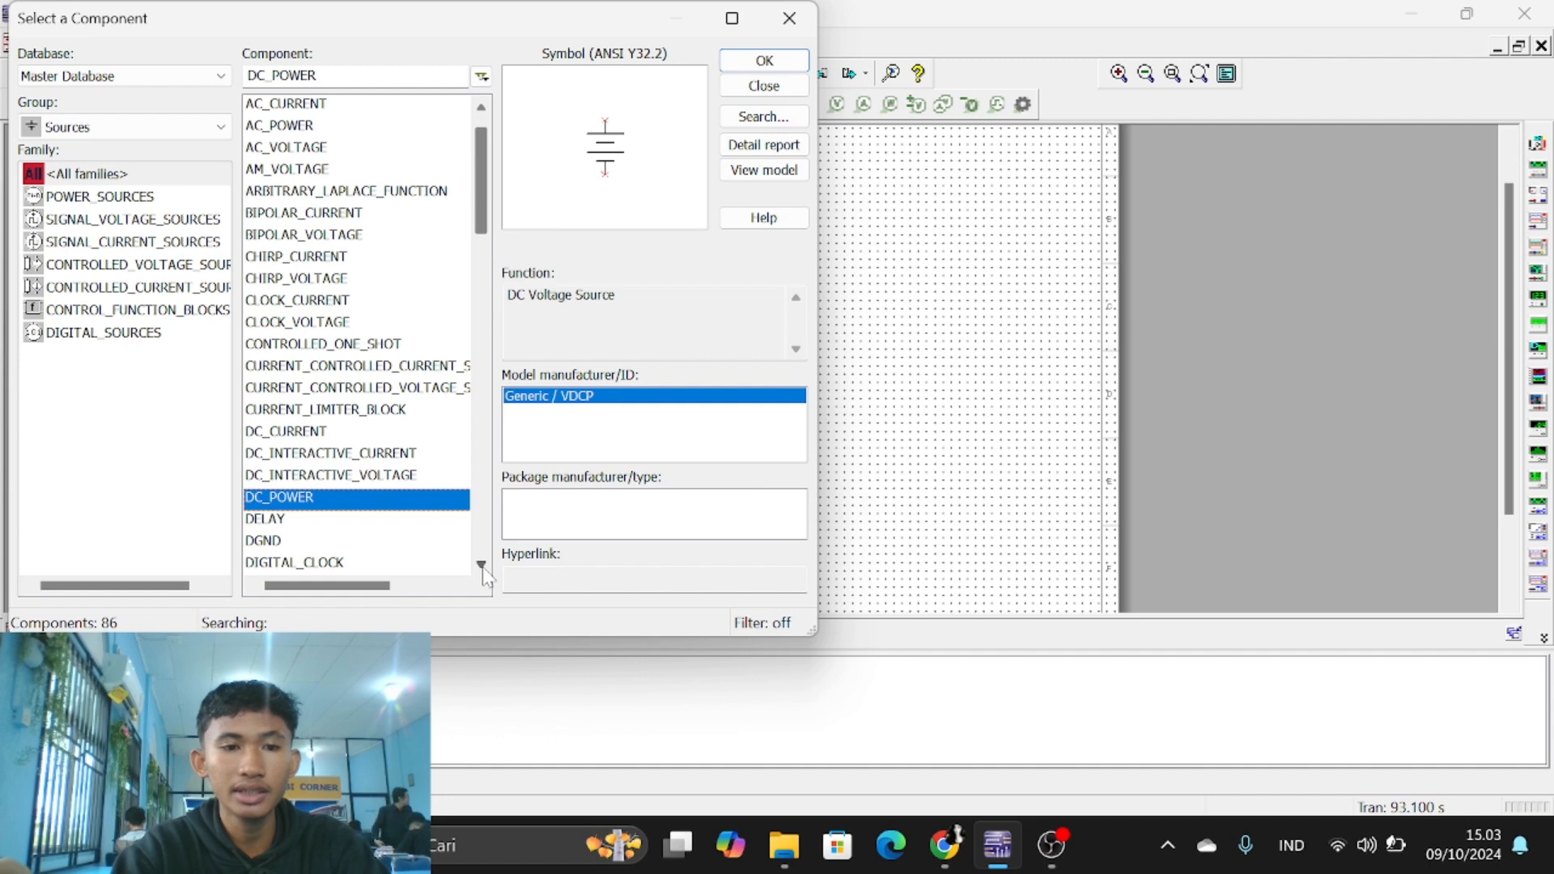
left_click(481, 565)
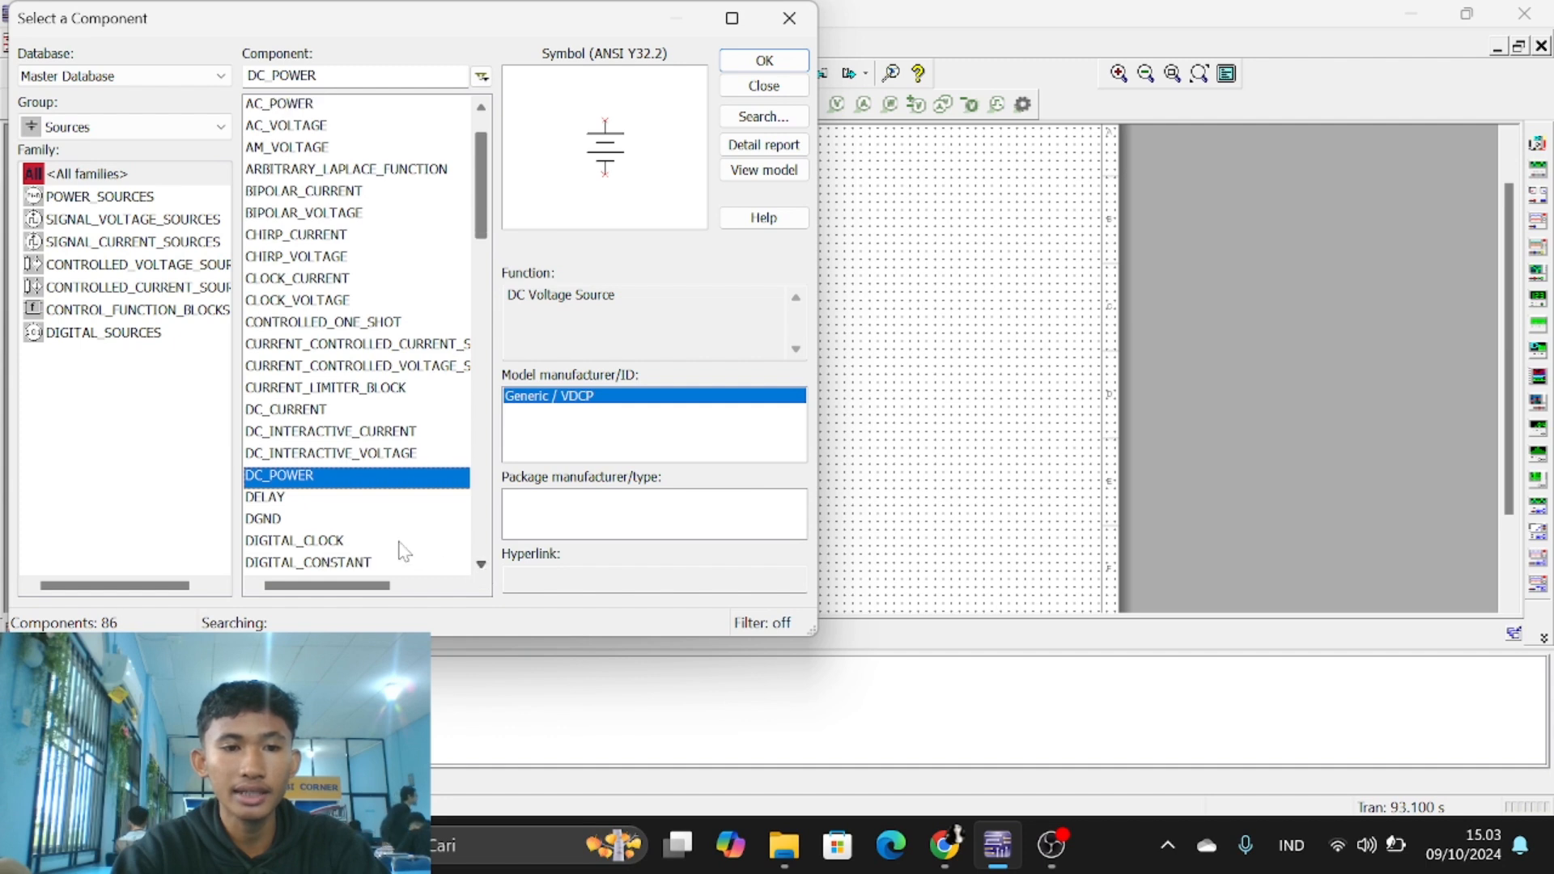
left_click(276, 524)
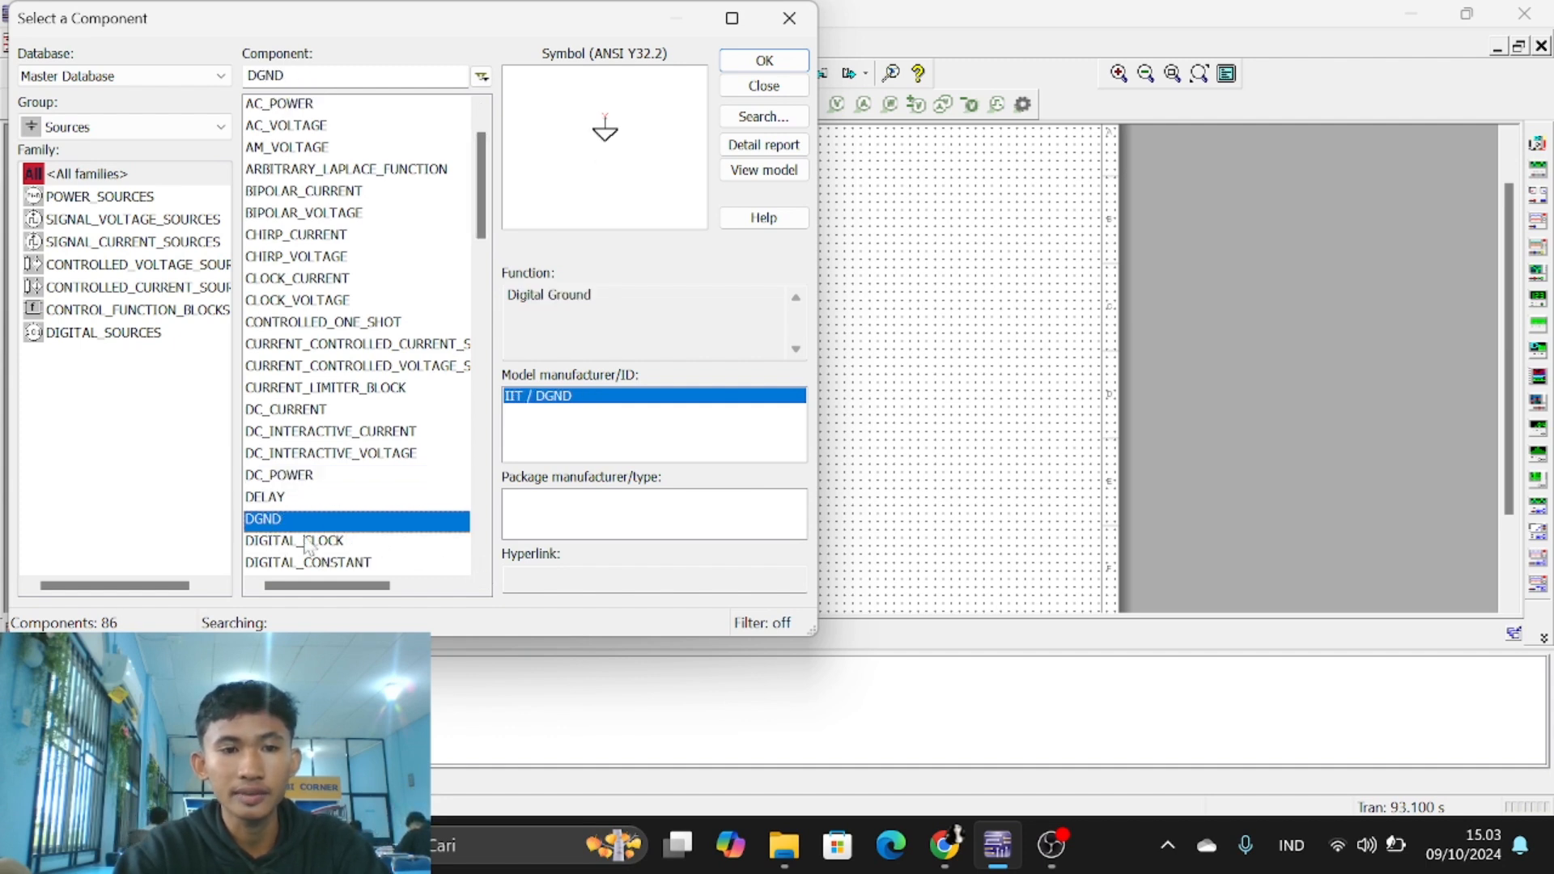
left_click(481, 564)
left_click(481, 564)
left_click(481, 564)
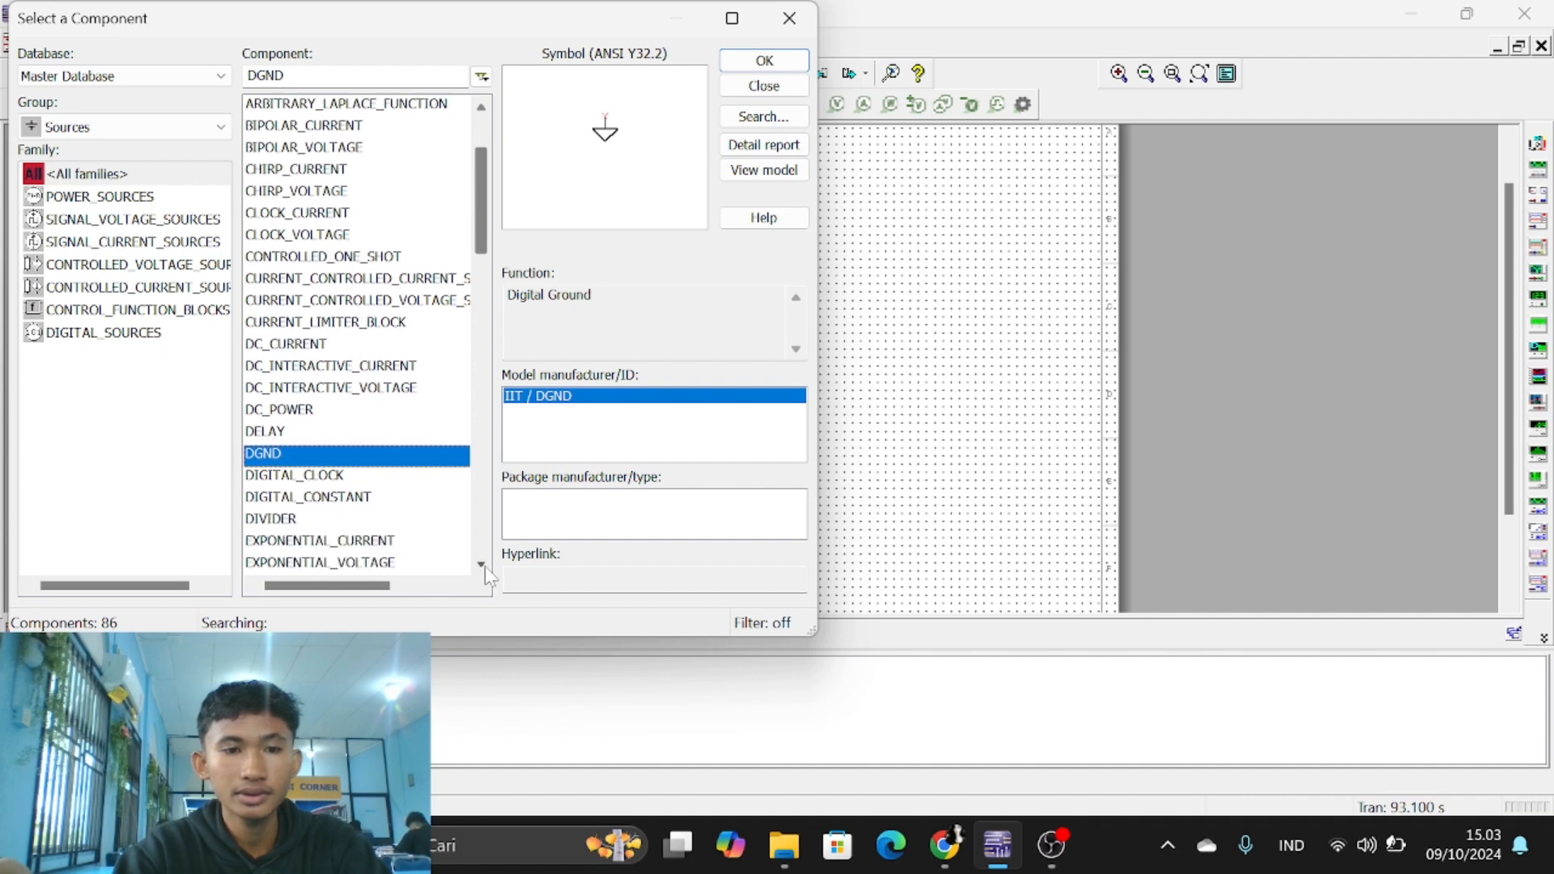
left_click(481, 564)
left_click(480, 564)
left_click(481, 564)
left_click(481, 564)
left_click(481, 564)
left_click(481, 564)
left_click(481, 564)
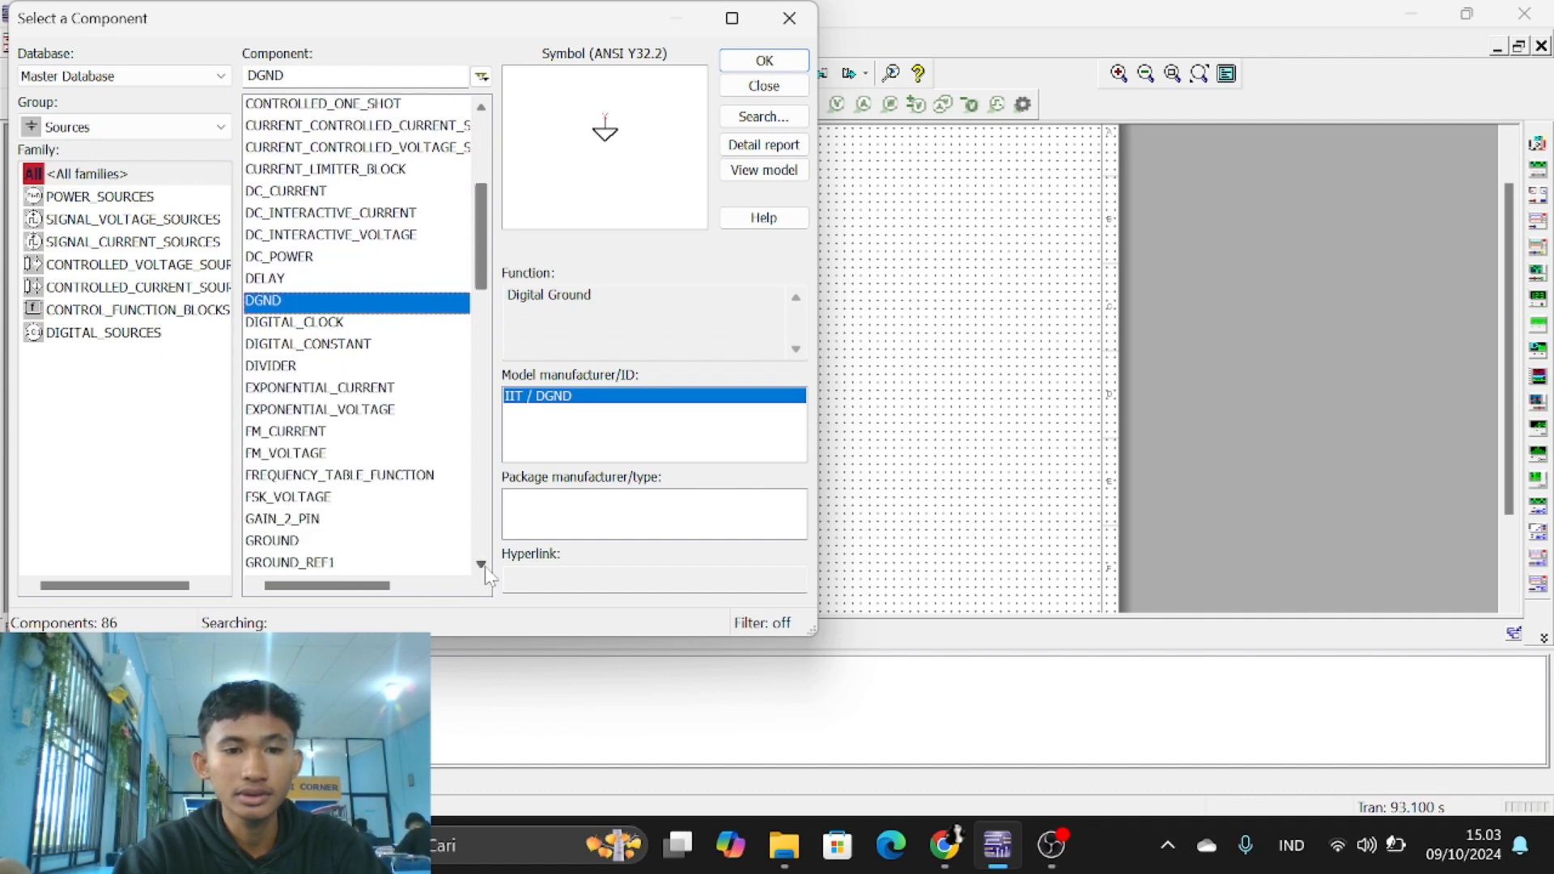
left_click(357, 541)
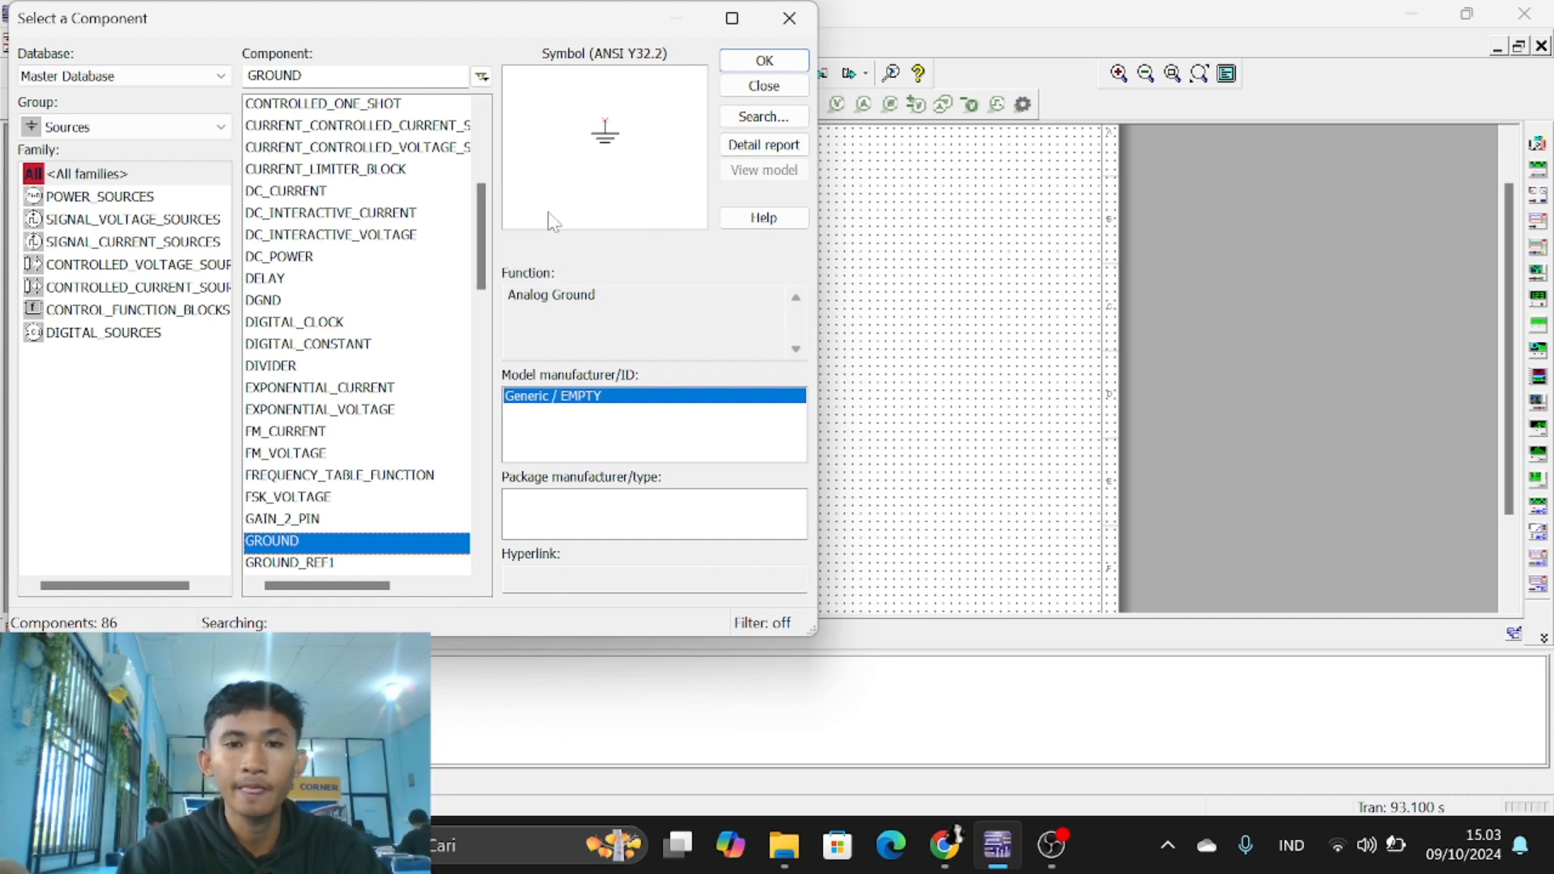
left_click(768, 68)
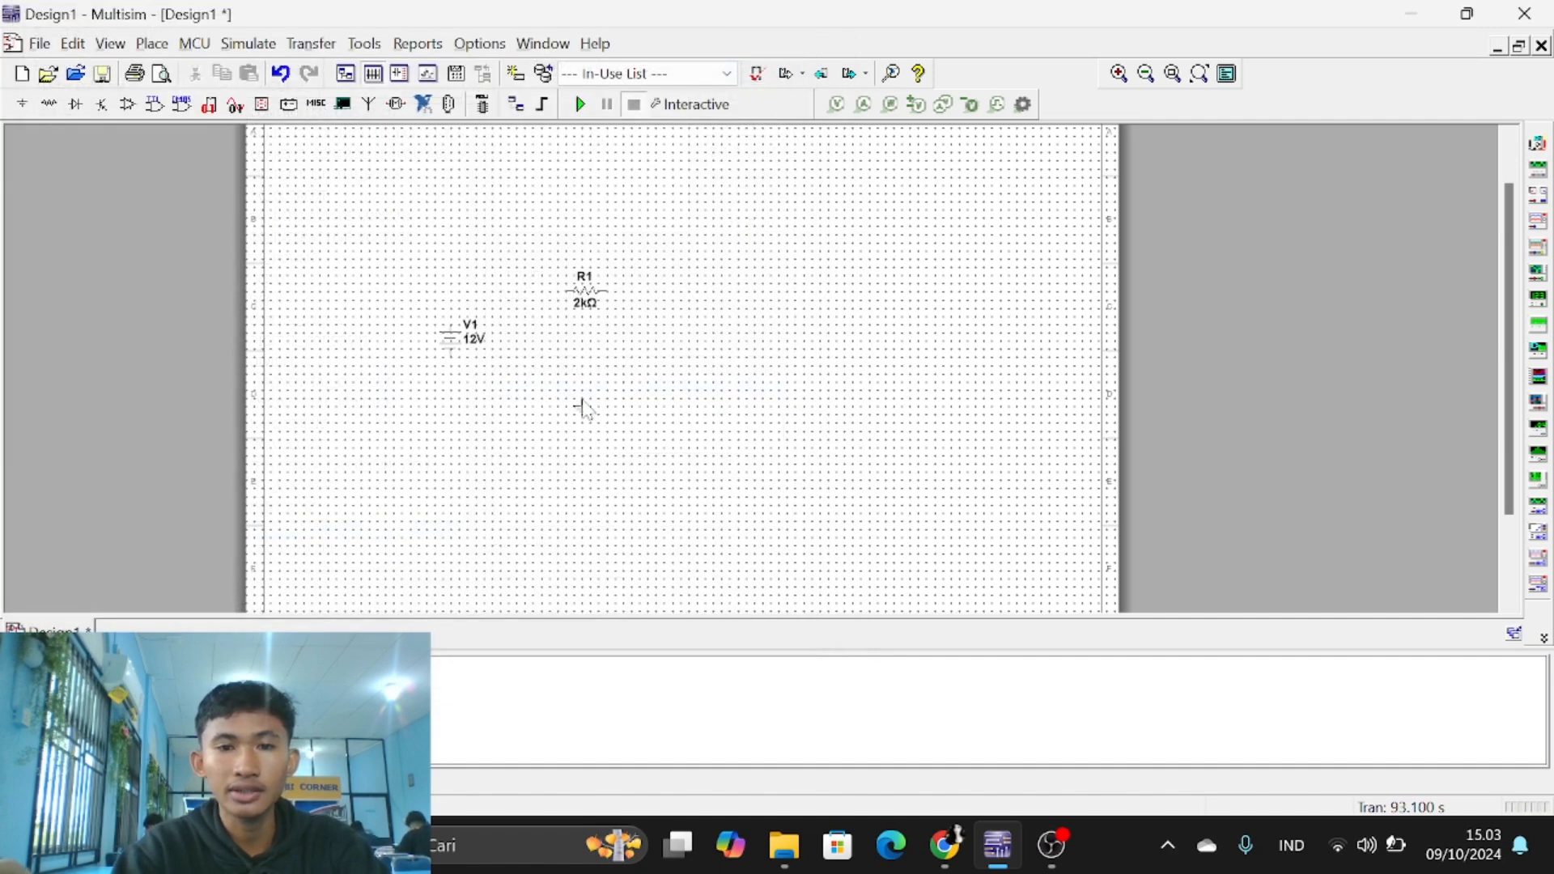
left_click(592, 458)
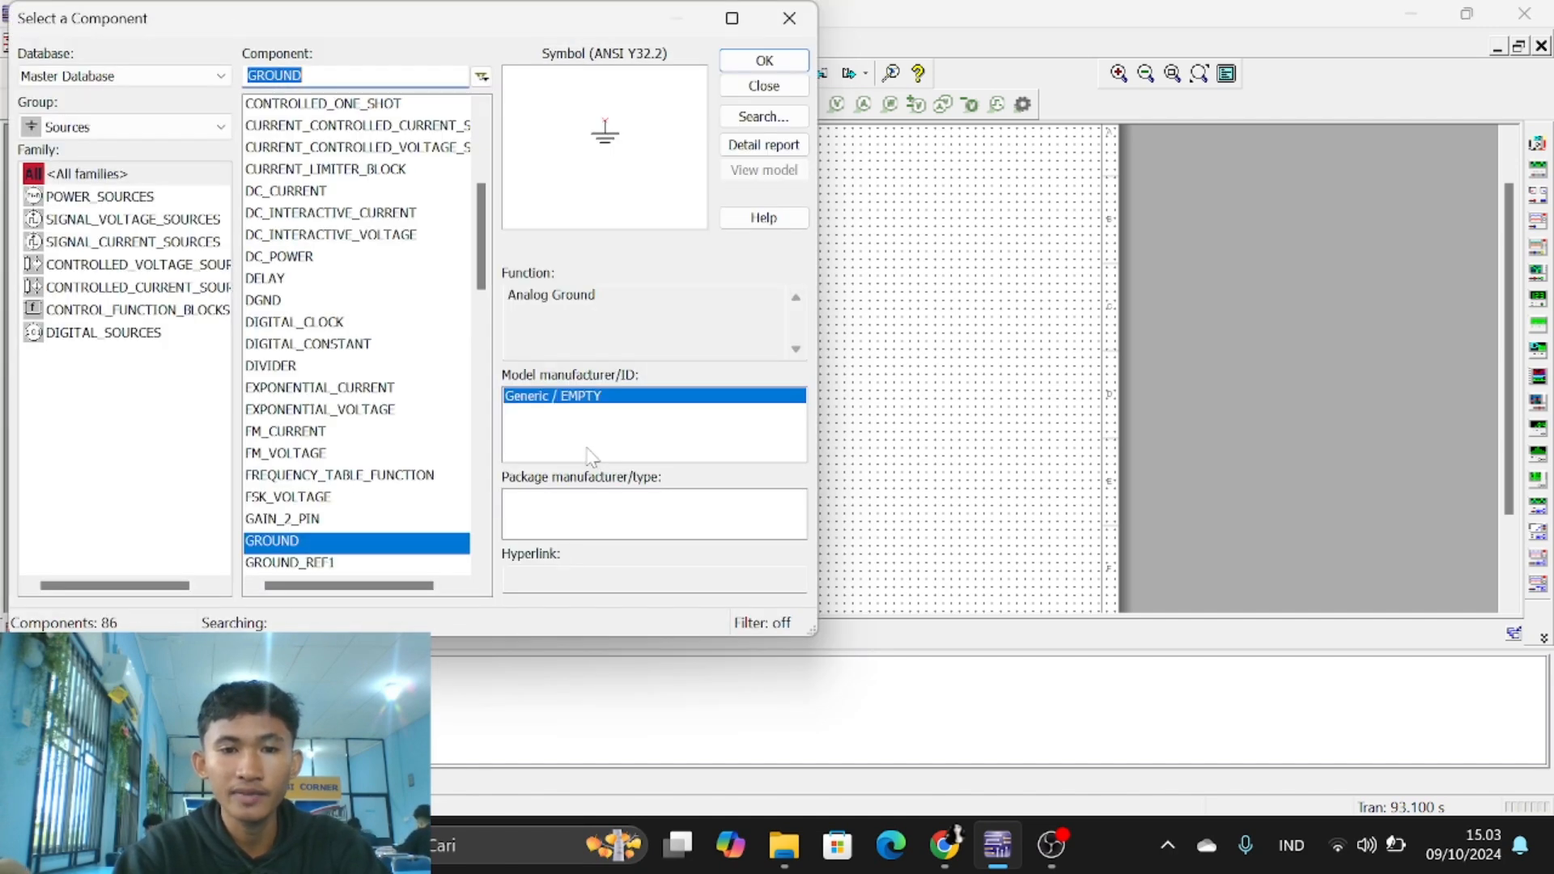
left_click(804, 25)
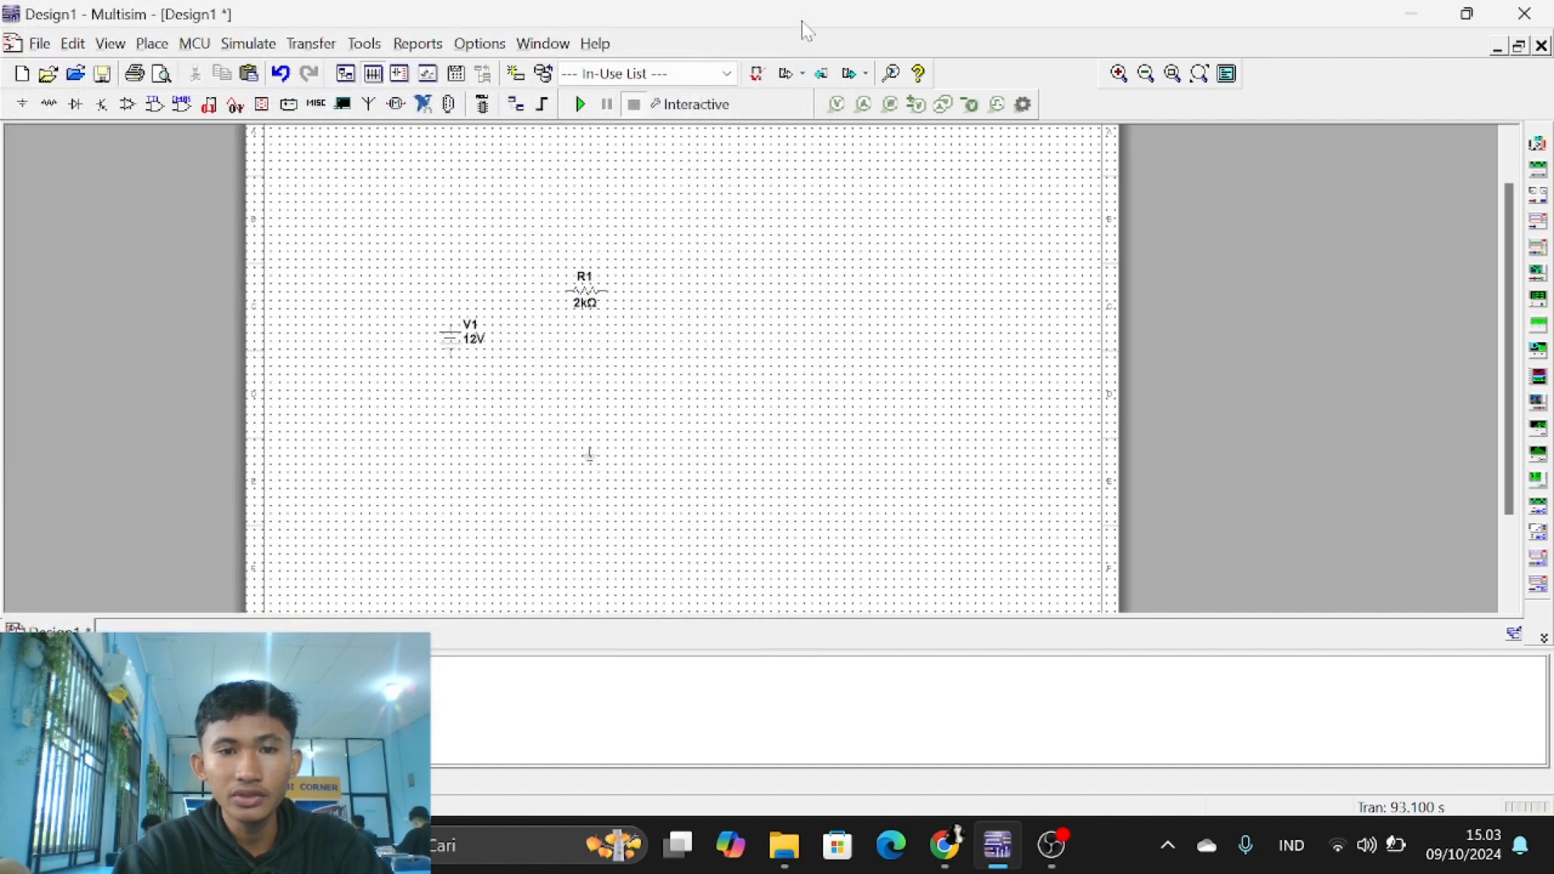
Step: Set the voltage of DC source V1 to 20 V
left_click(457, 346)
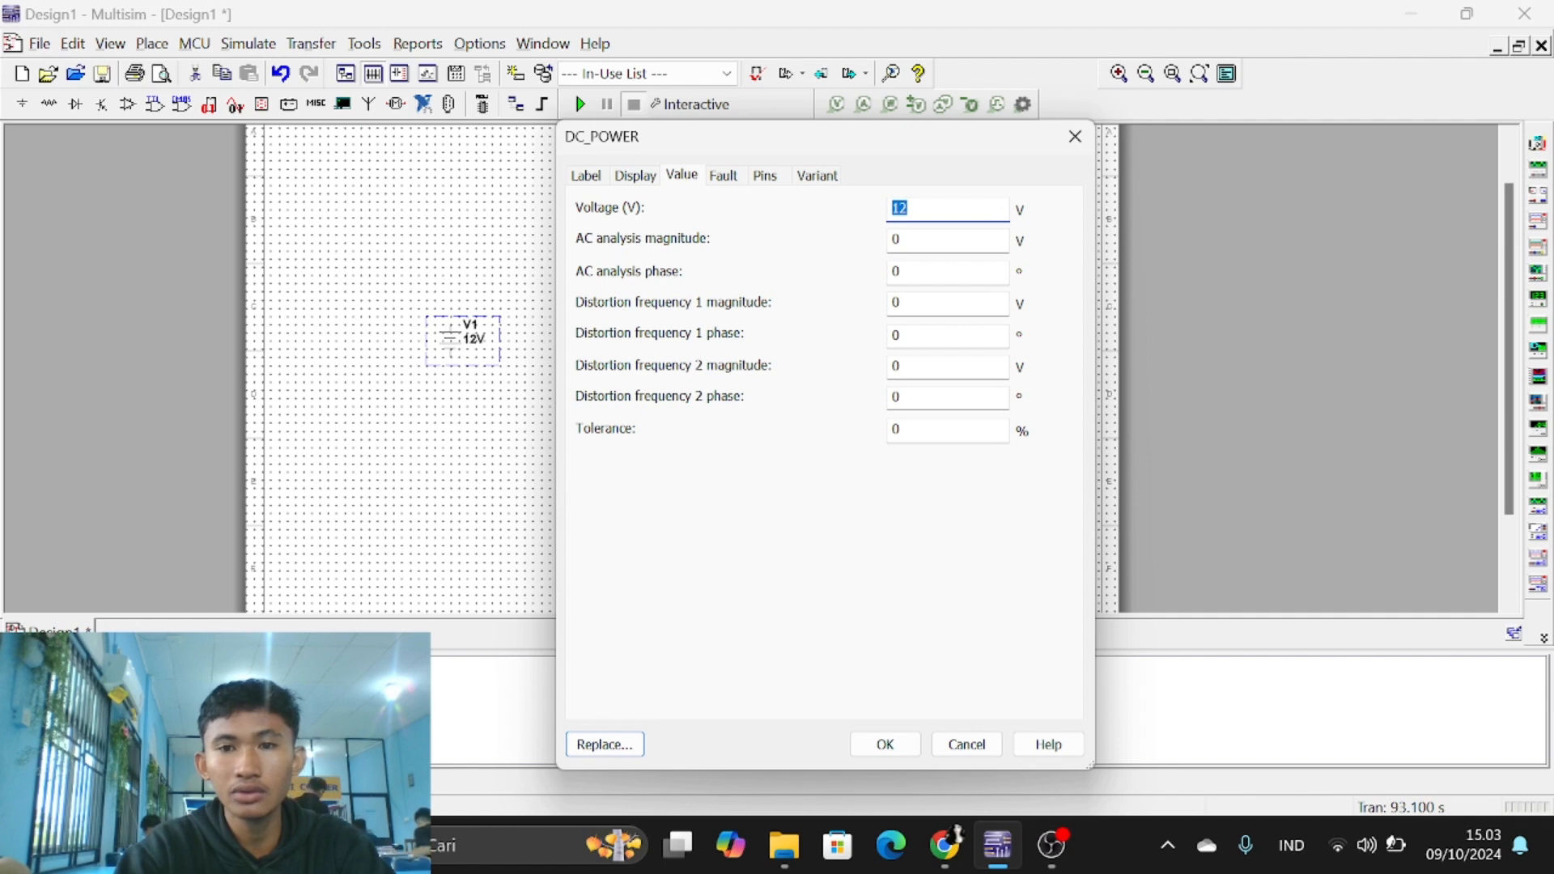
key("BackSpace")
type("2")
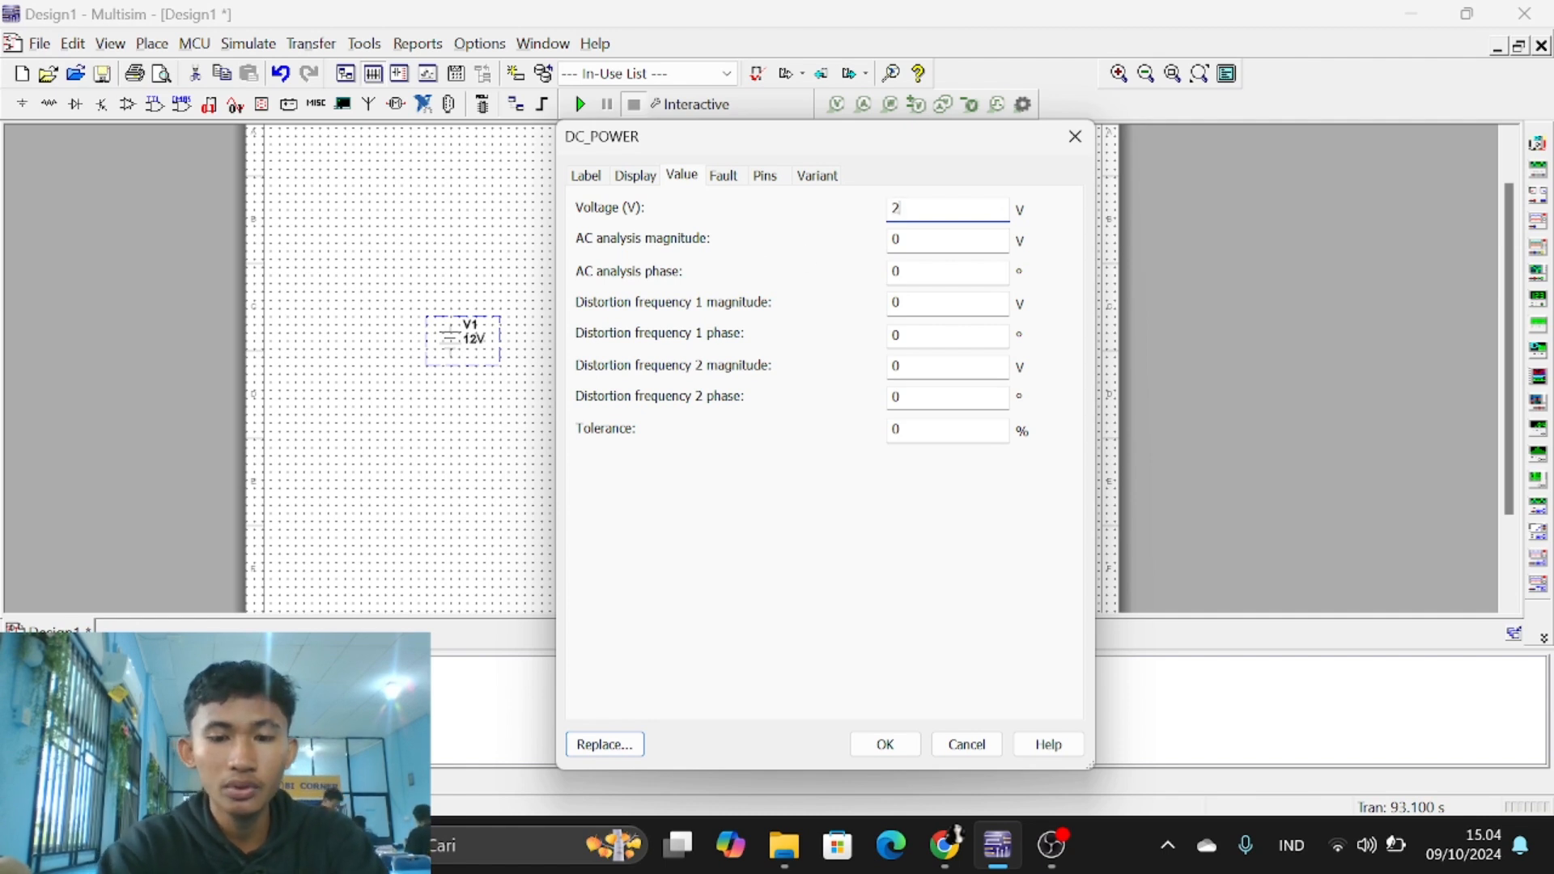
type("0")
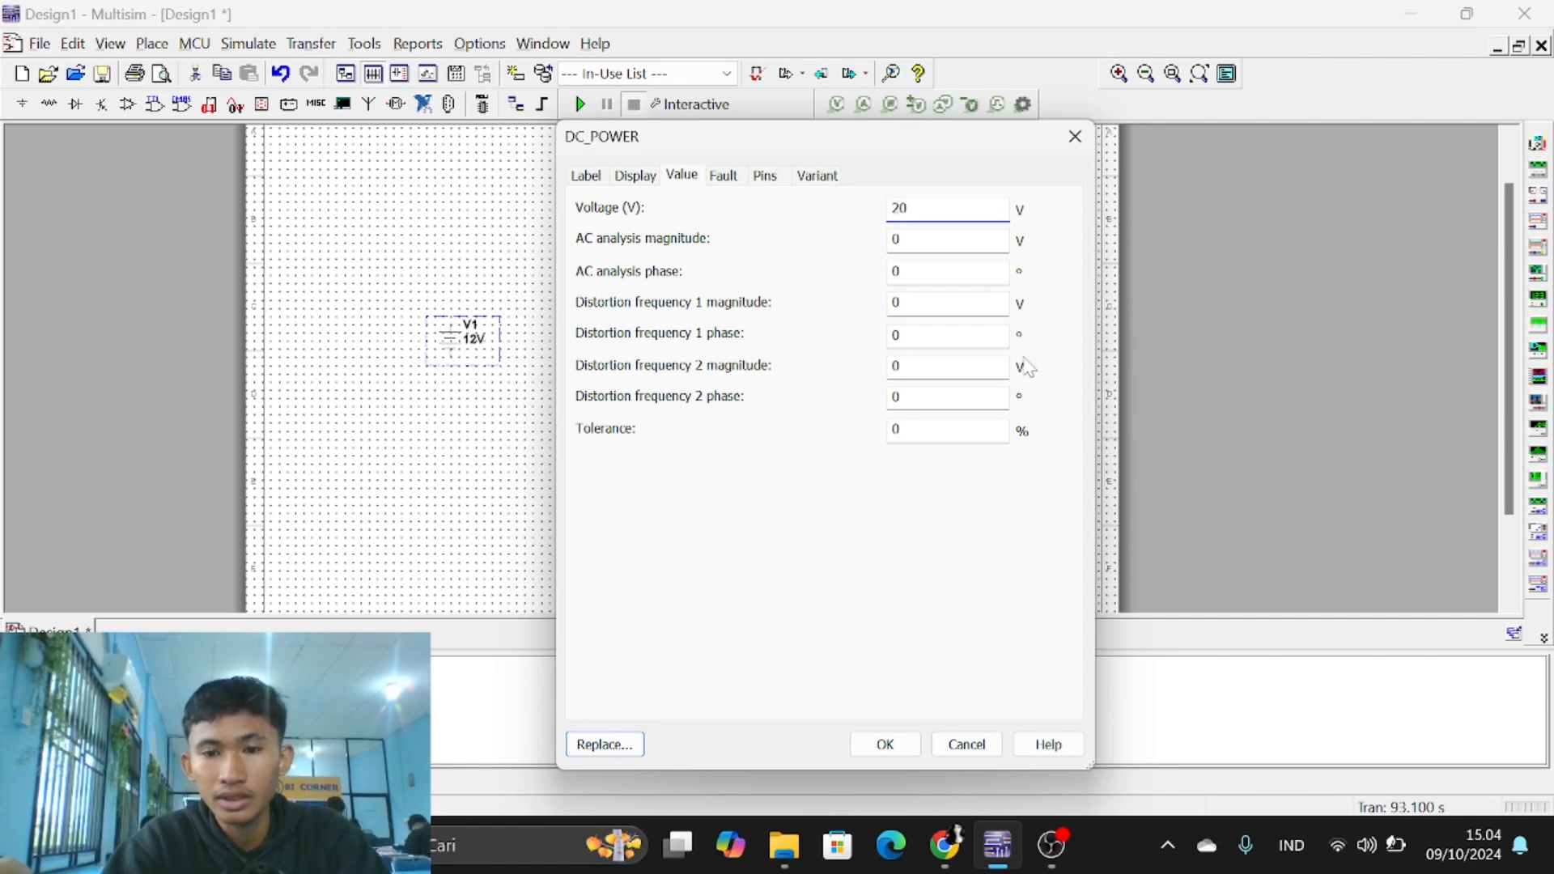
left_click(878, 744)
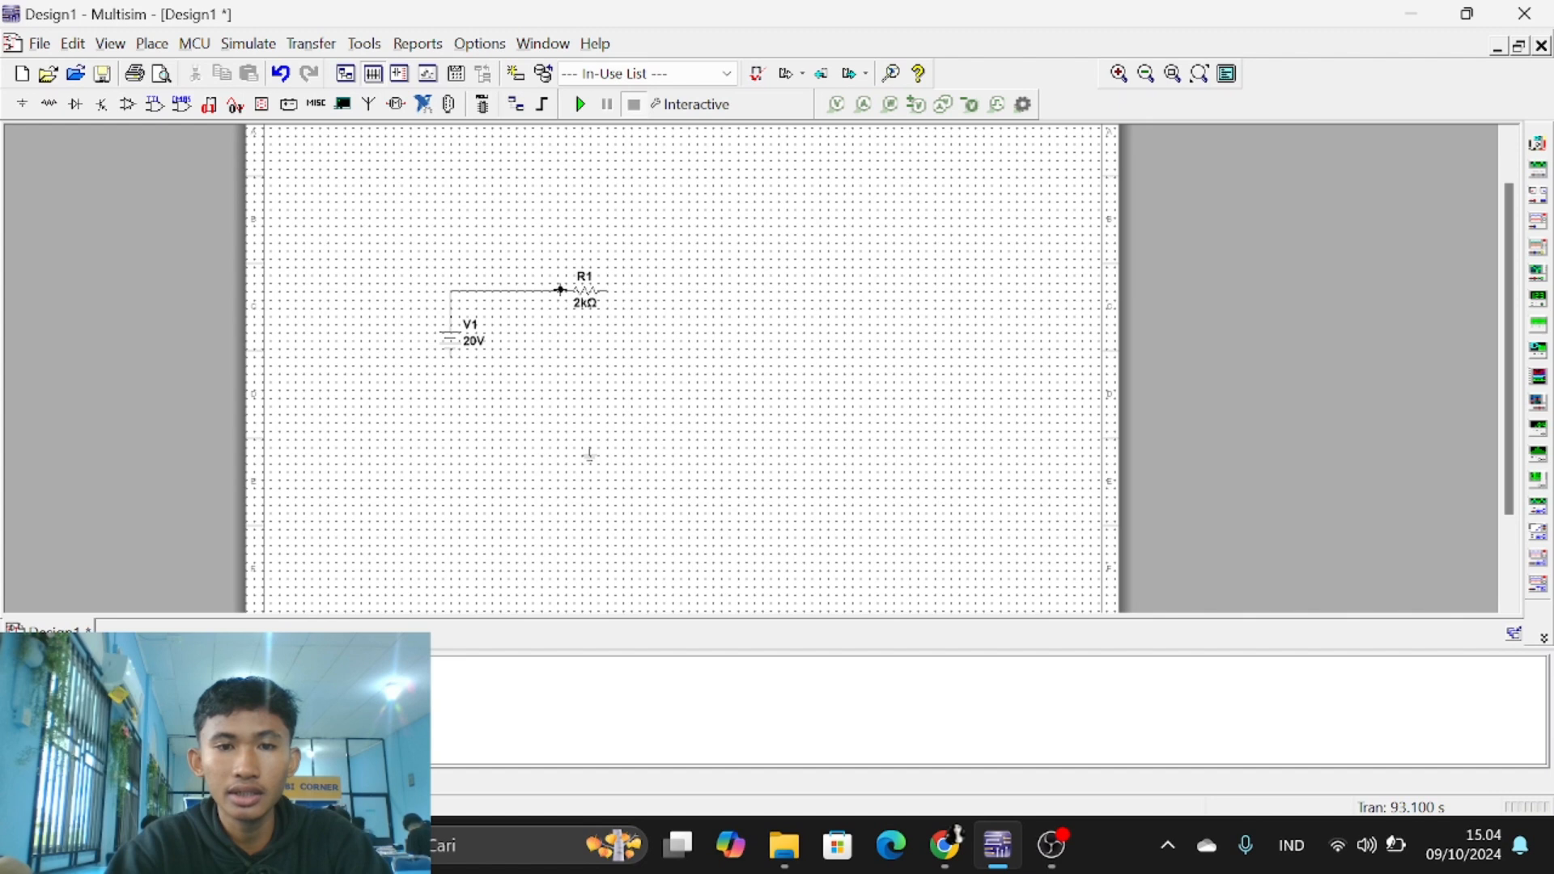
Step: Wire V1 and R1 into a closed rectangular loop and connect the ground to its lower wire
left_click(566, 289)
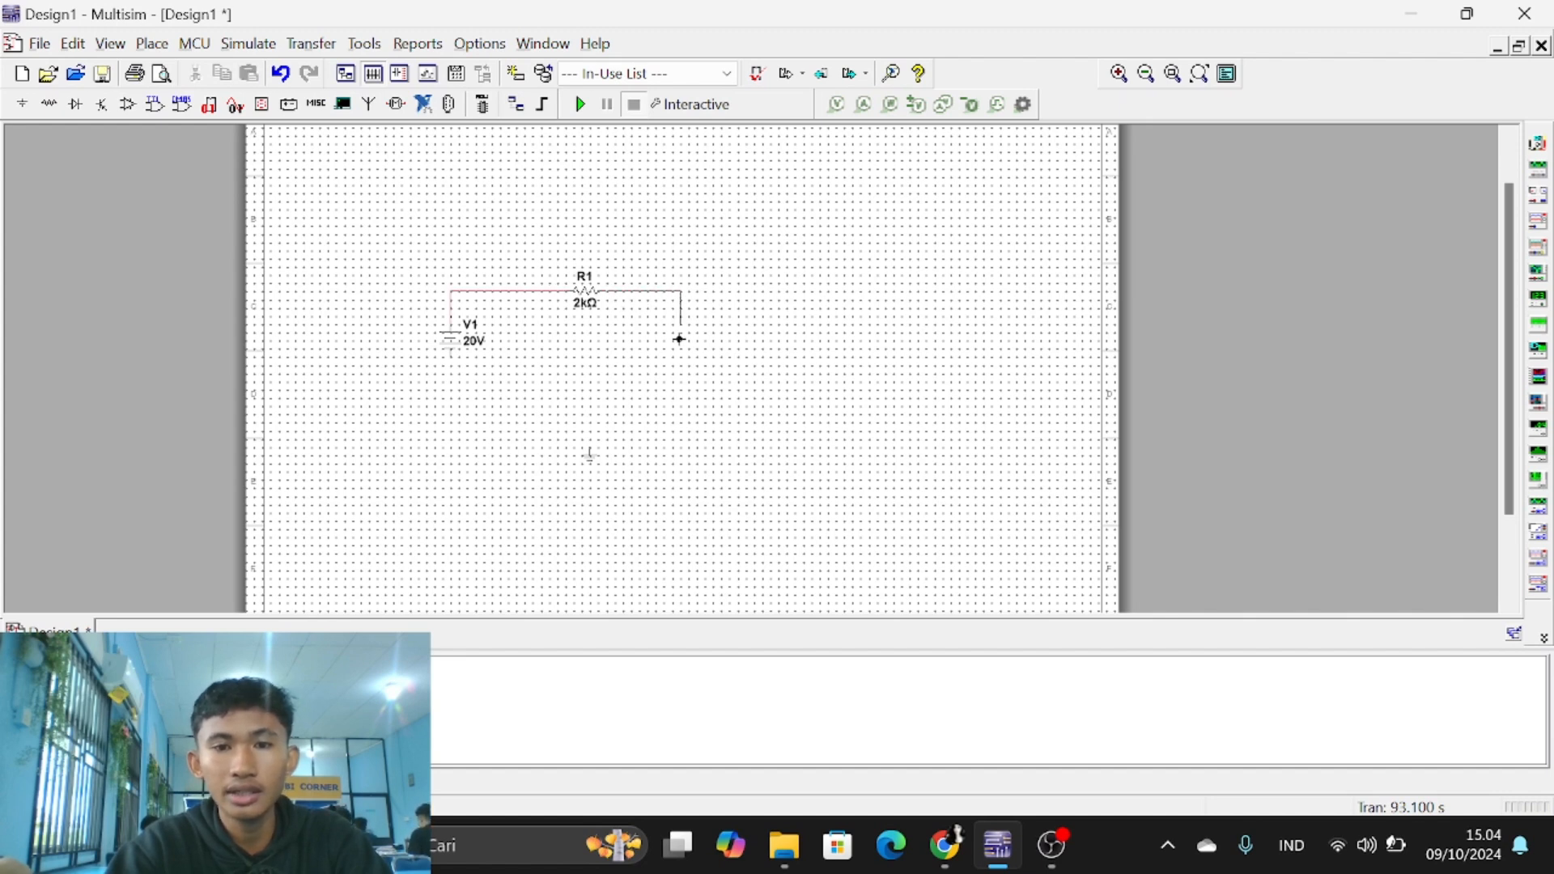
left_click(696, 389)
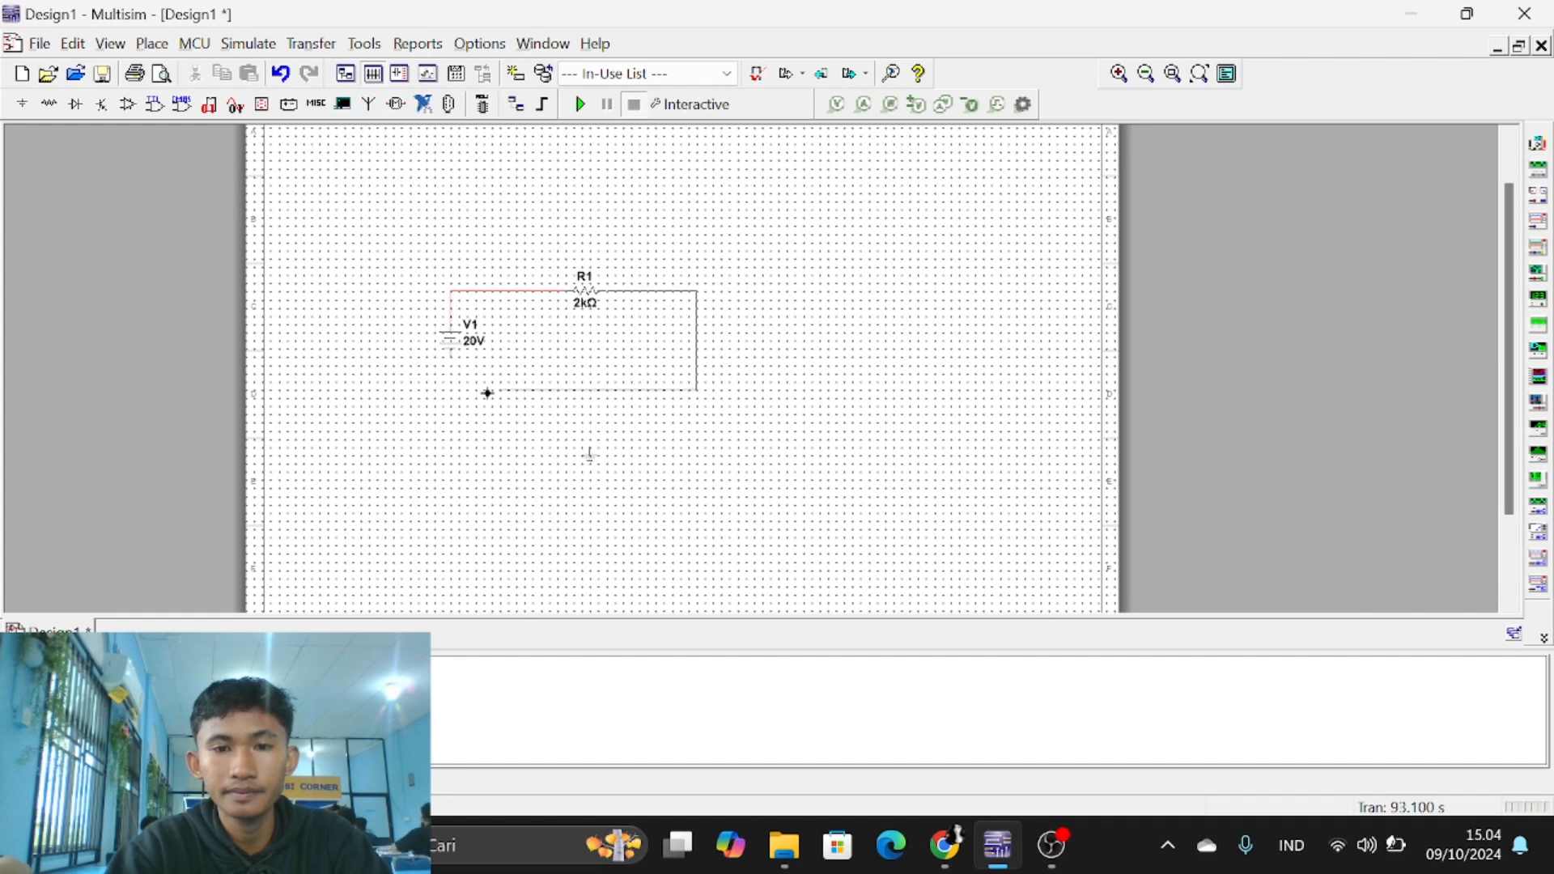
left_click(450, 353)
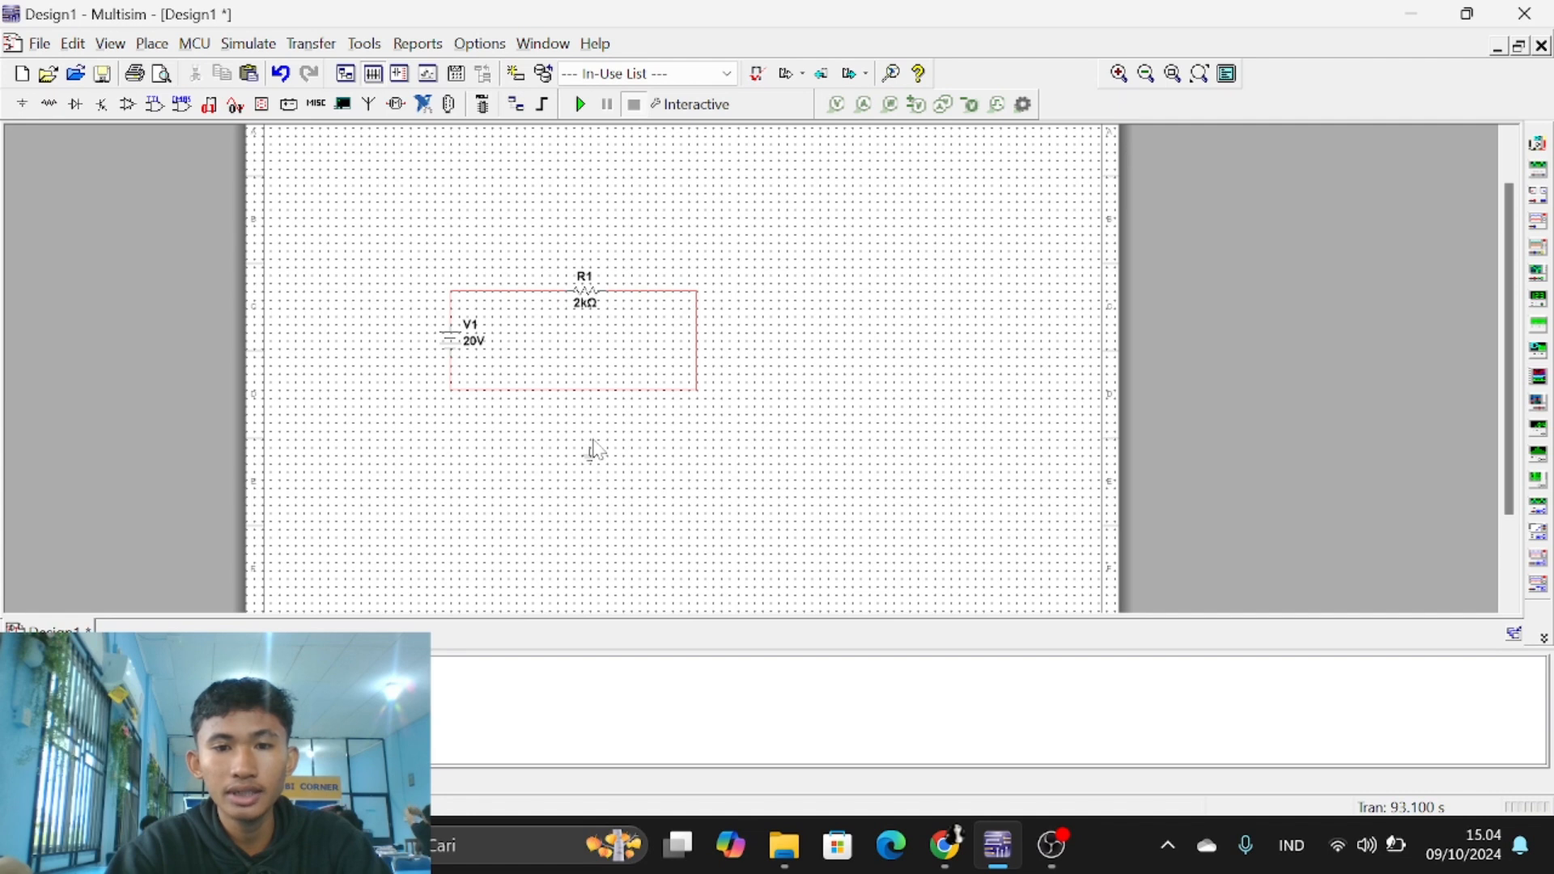
left_click(589, 448)
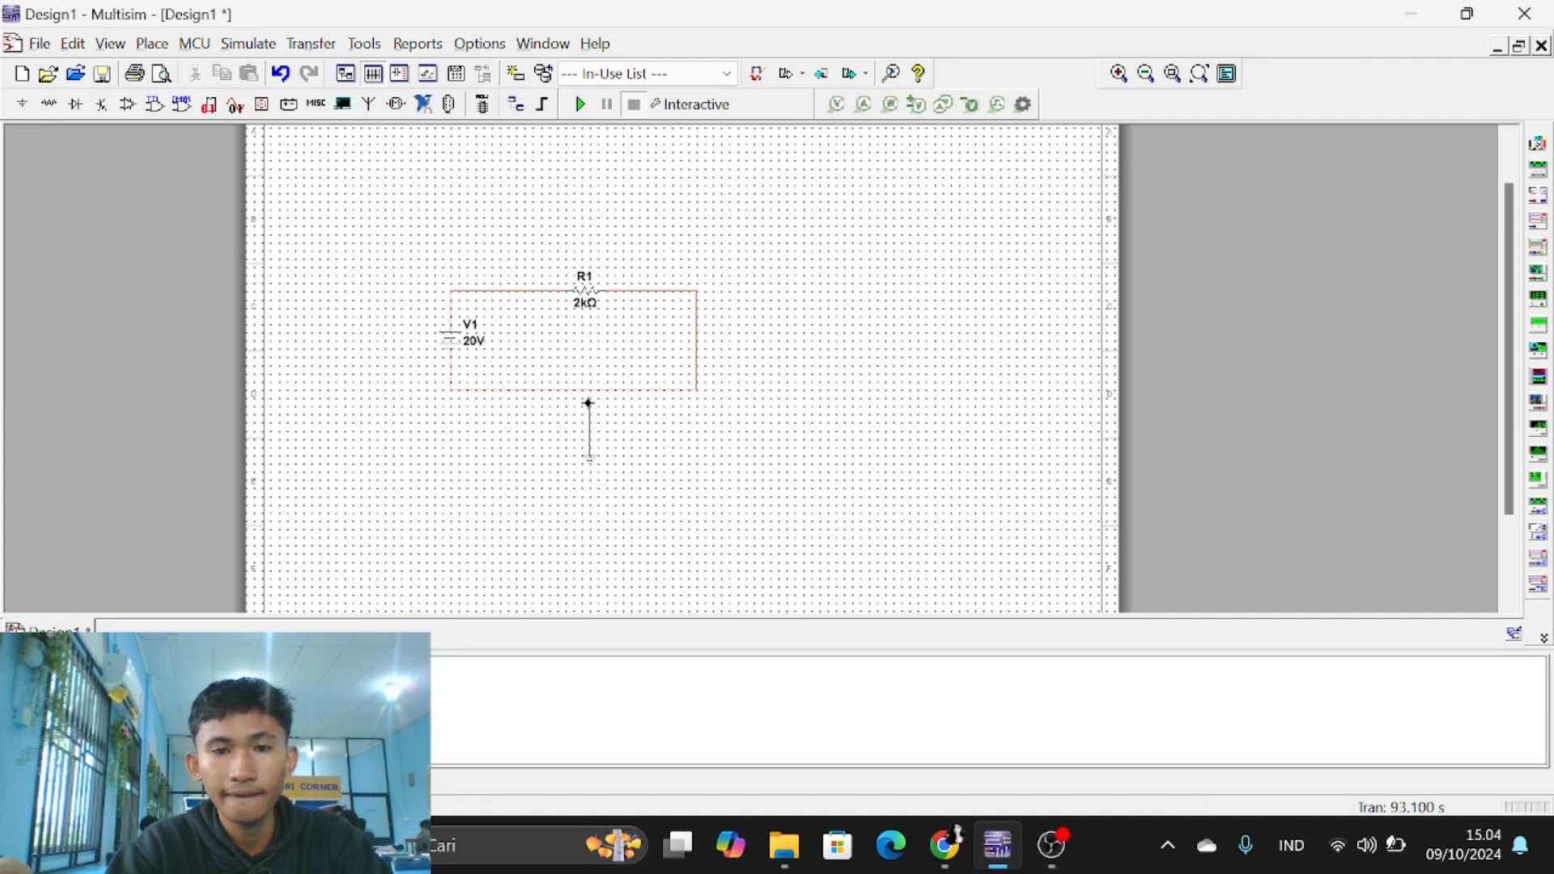
left_click(590, 389)
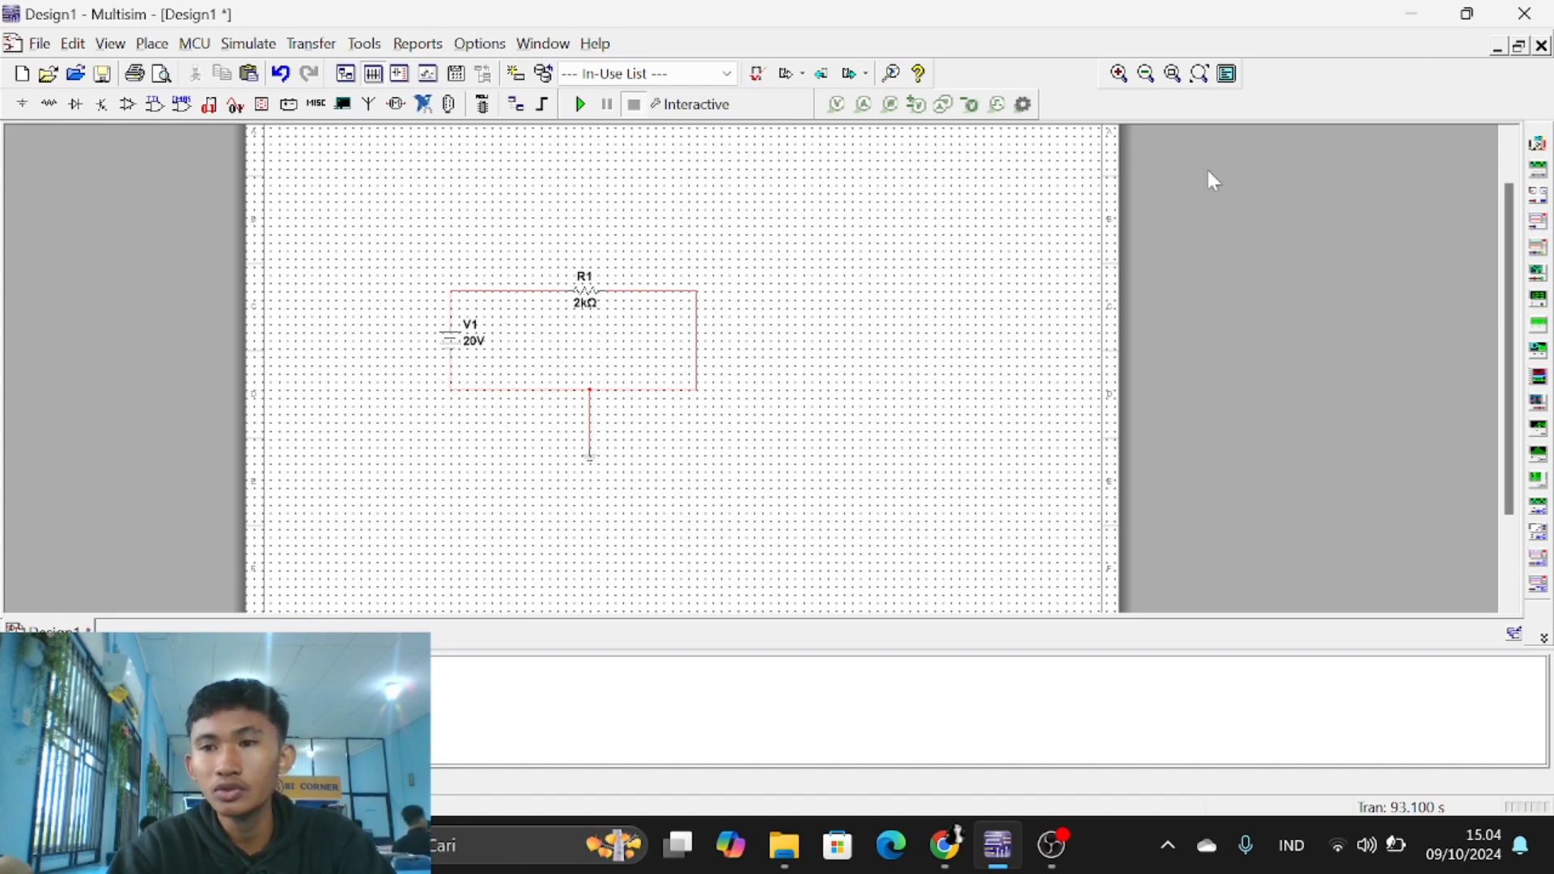
Step: Place a multimeter above R1 and wire its two terminals to the wires on either side of the resistor
left_click(1540, 145)
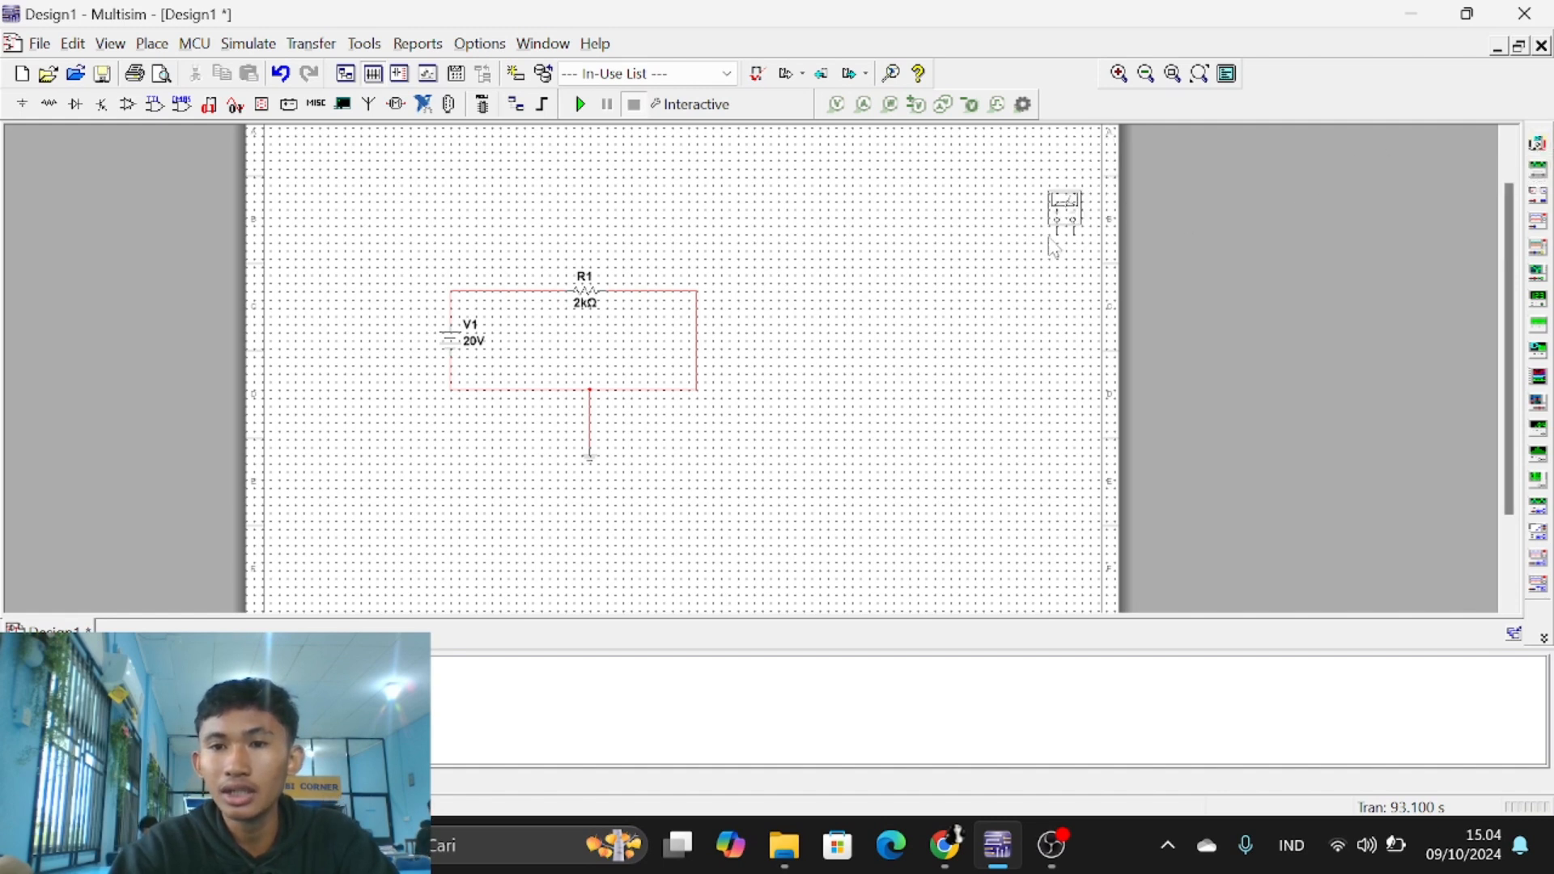
left_click(583, 233)
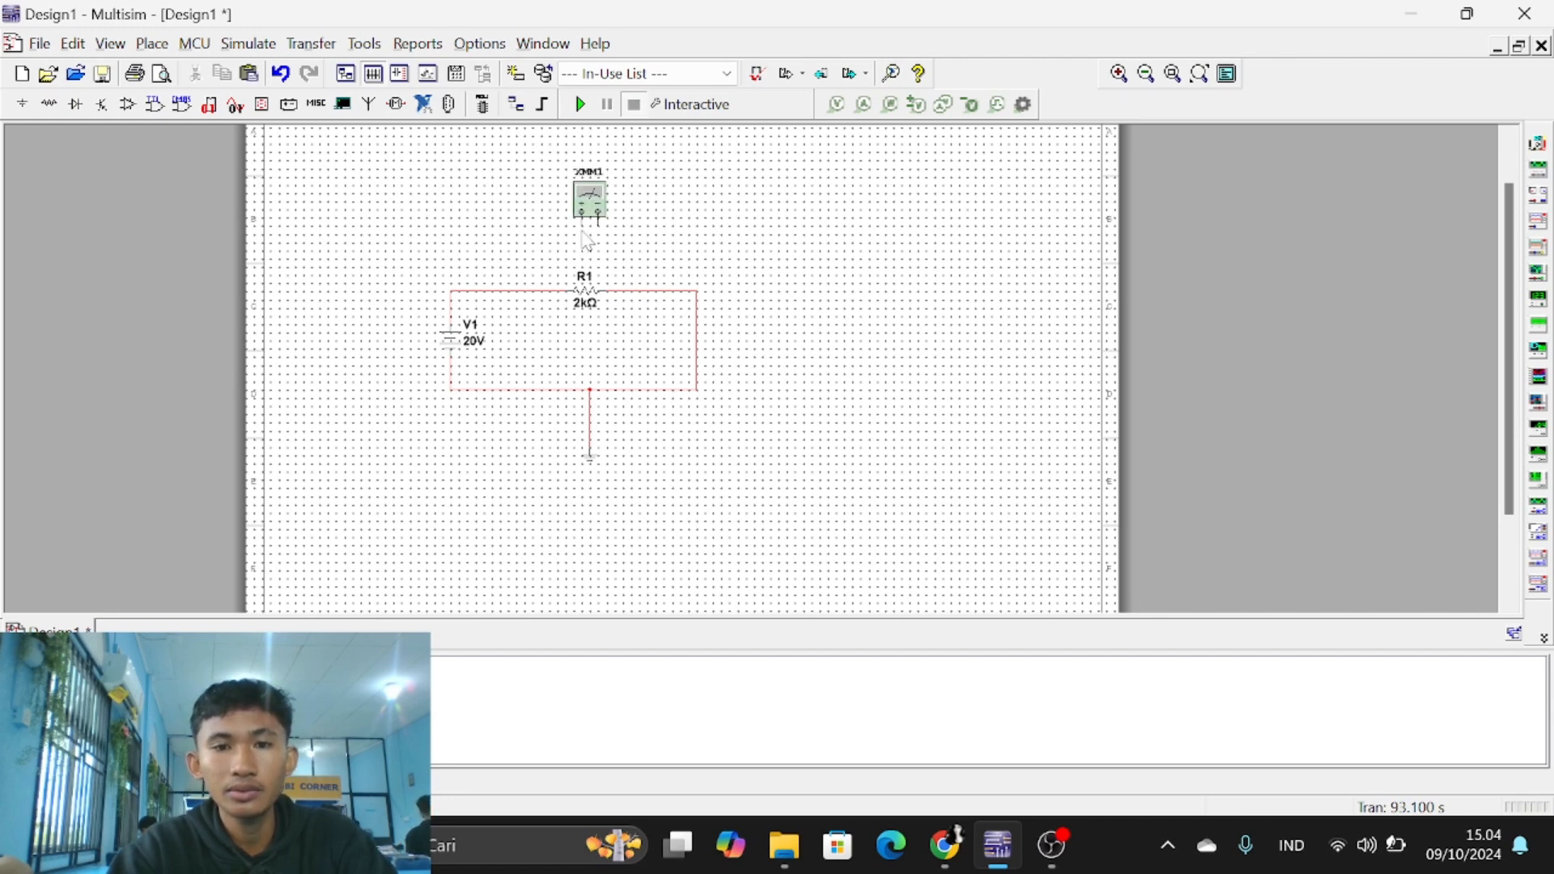
left_click(581, 228)
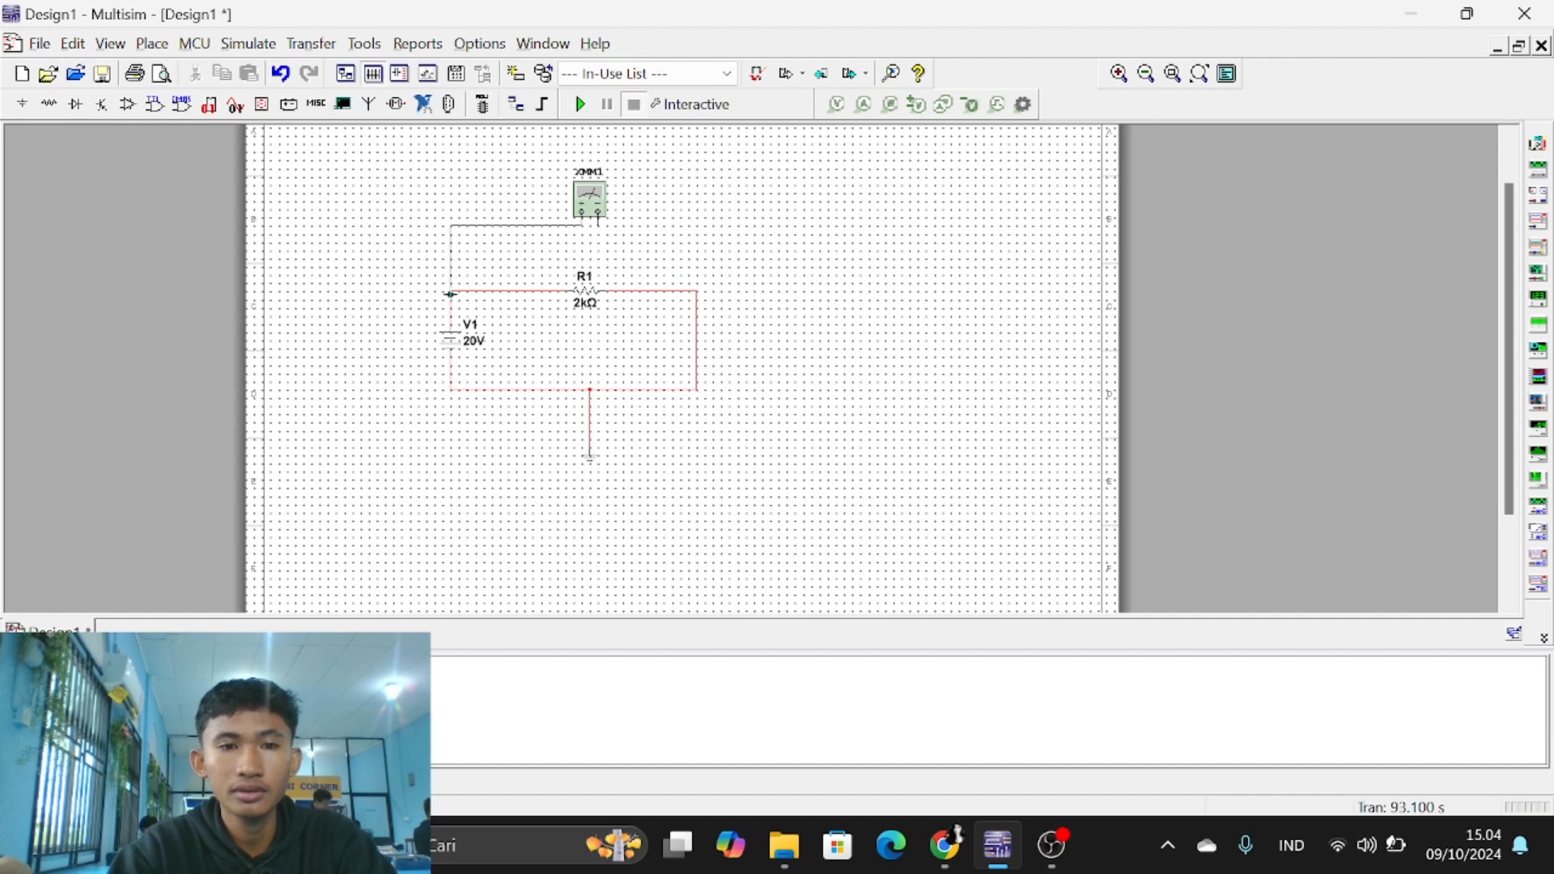
left_click(451, 294)
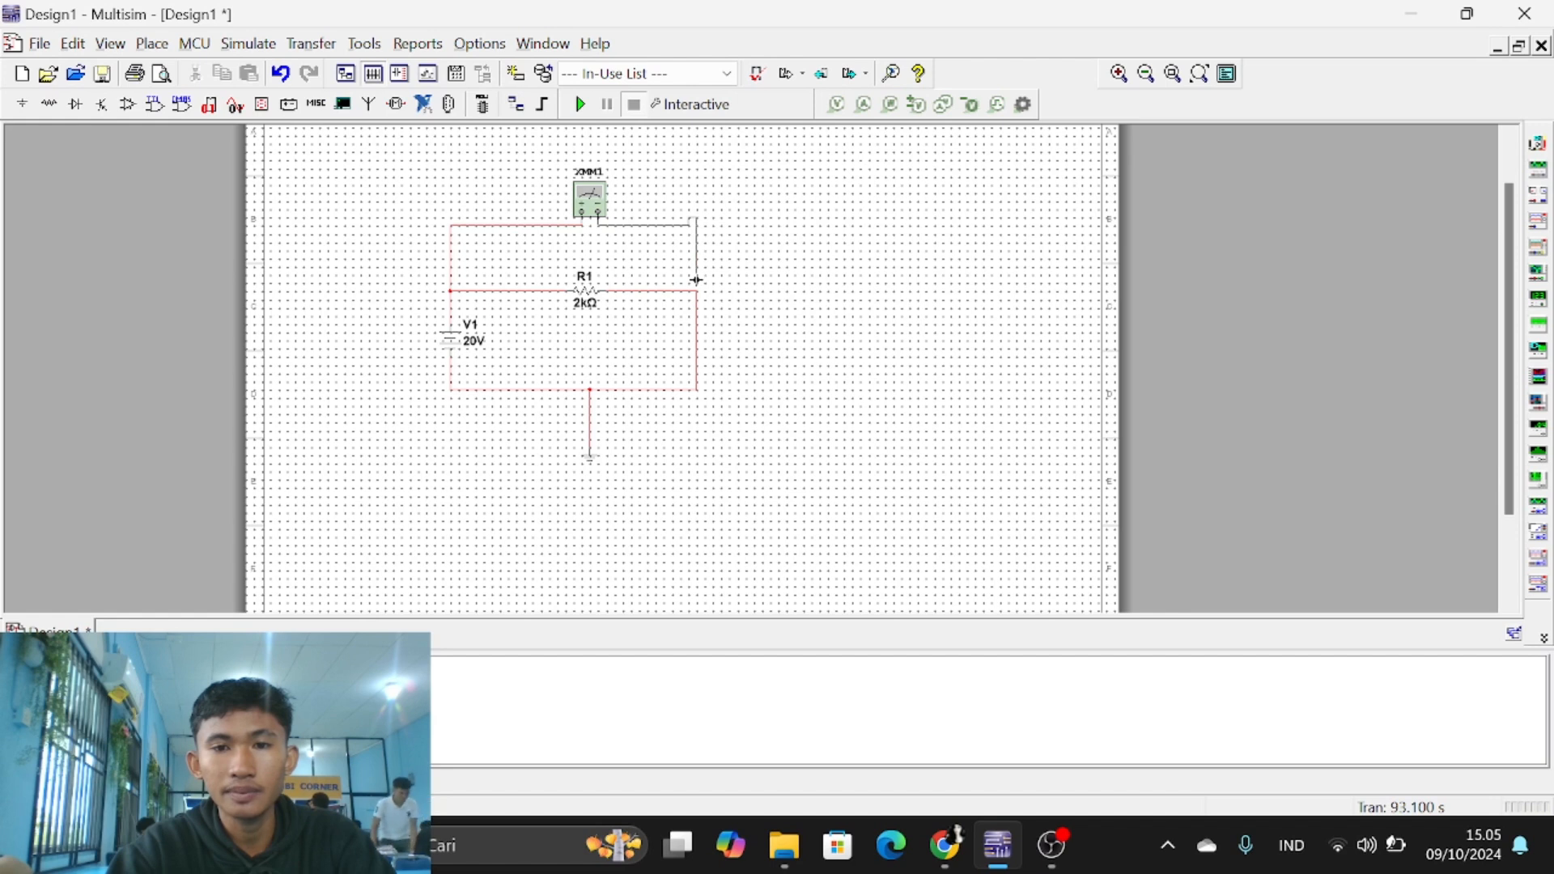
left_click(694, 289)
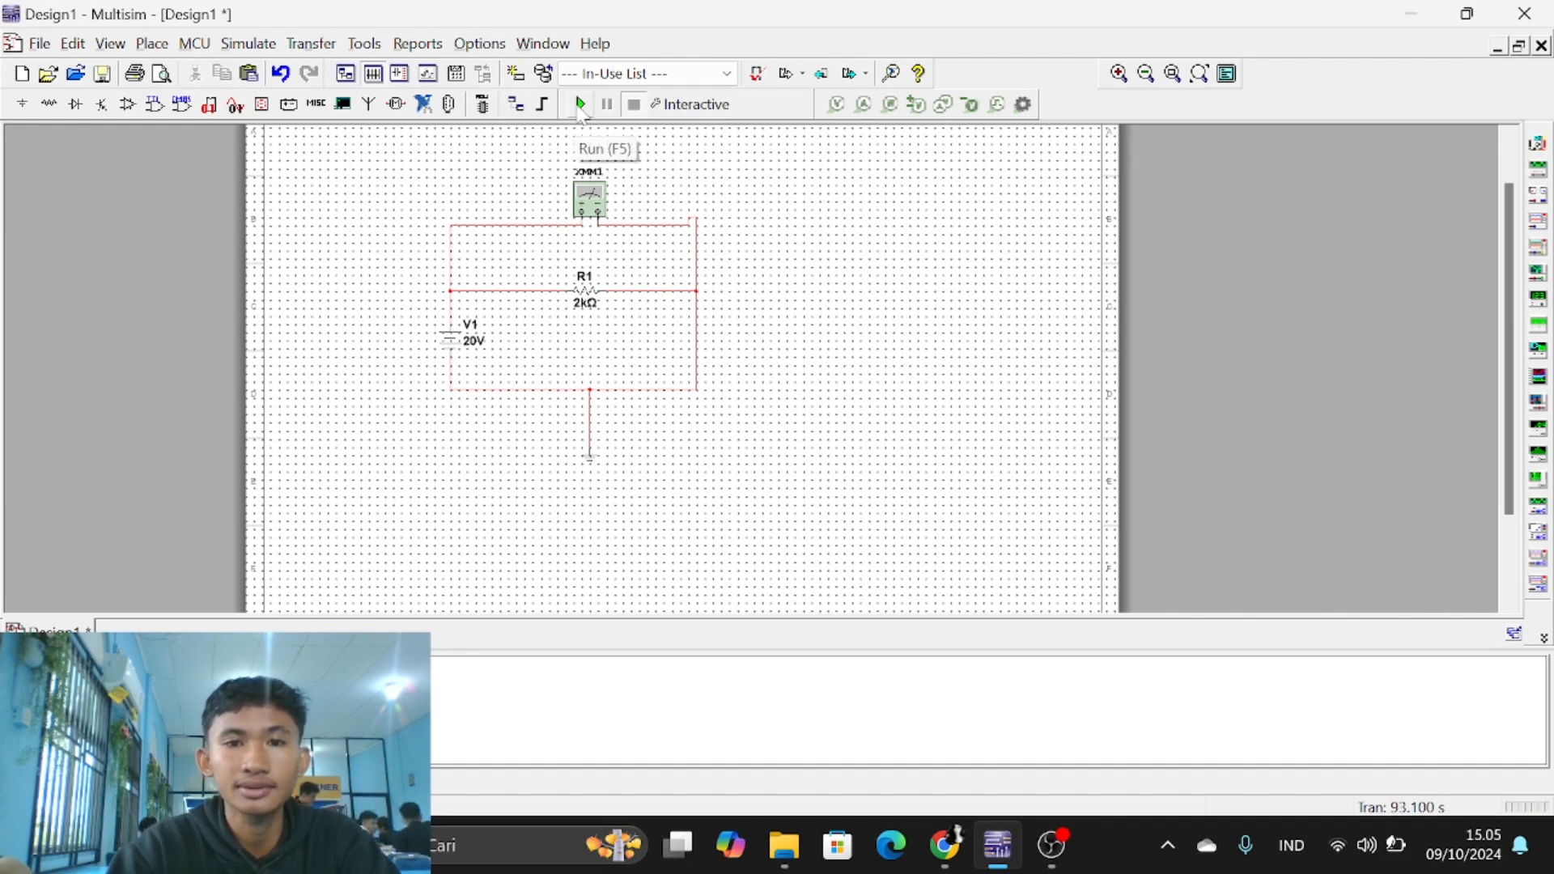
Step: Run the simulation, read the DC voltage across R1 on the multimeter, and stop the simulation
left_click(580, 108)
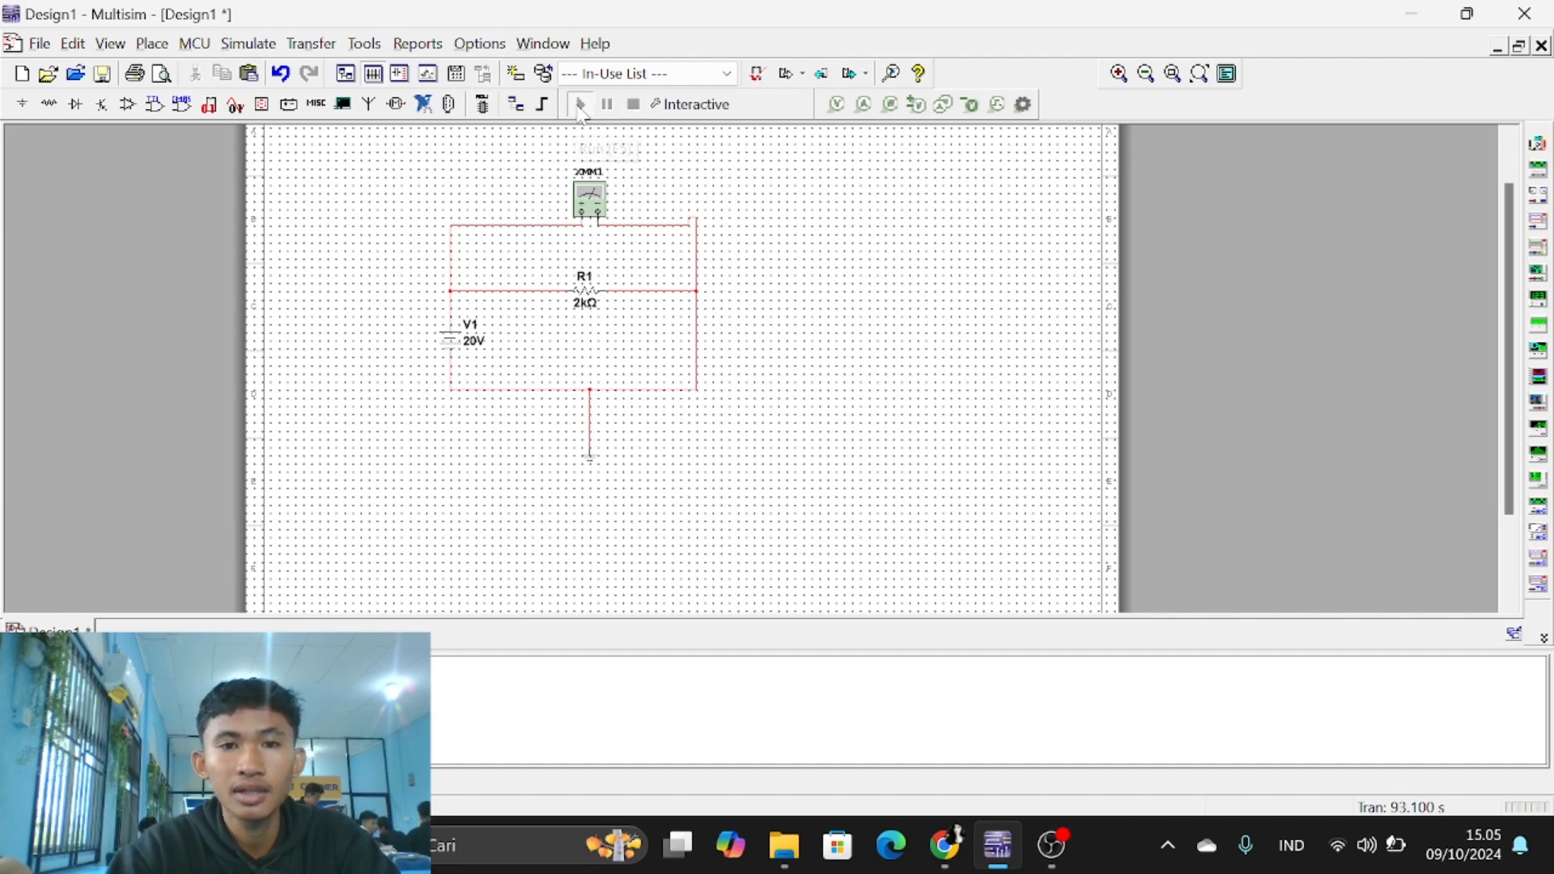
double_click(598, 212)
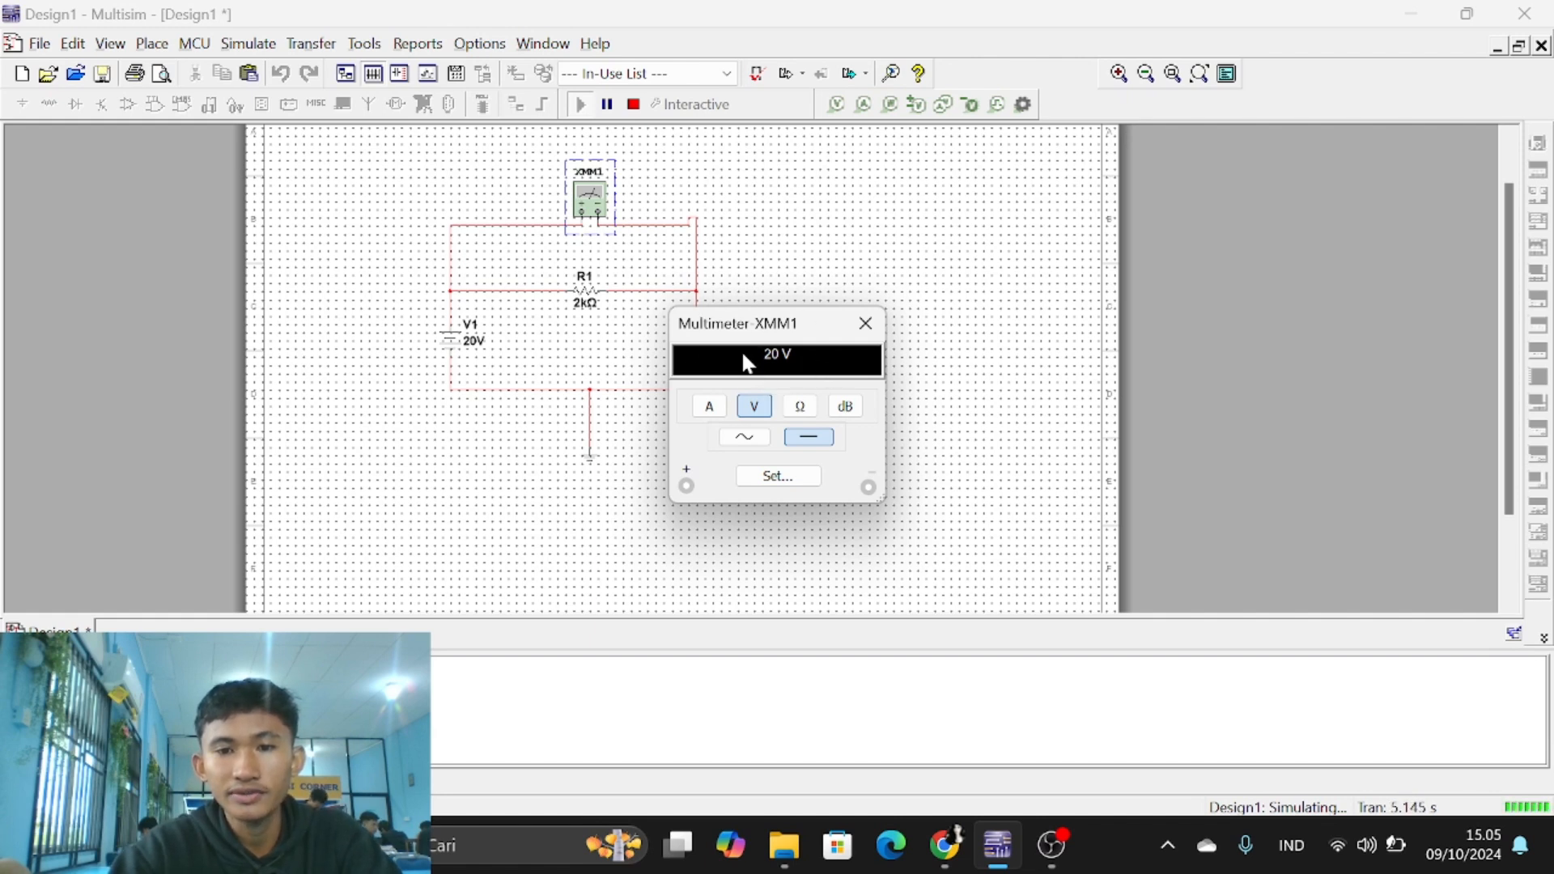
left_click(861, 332)
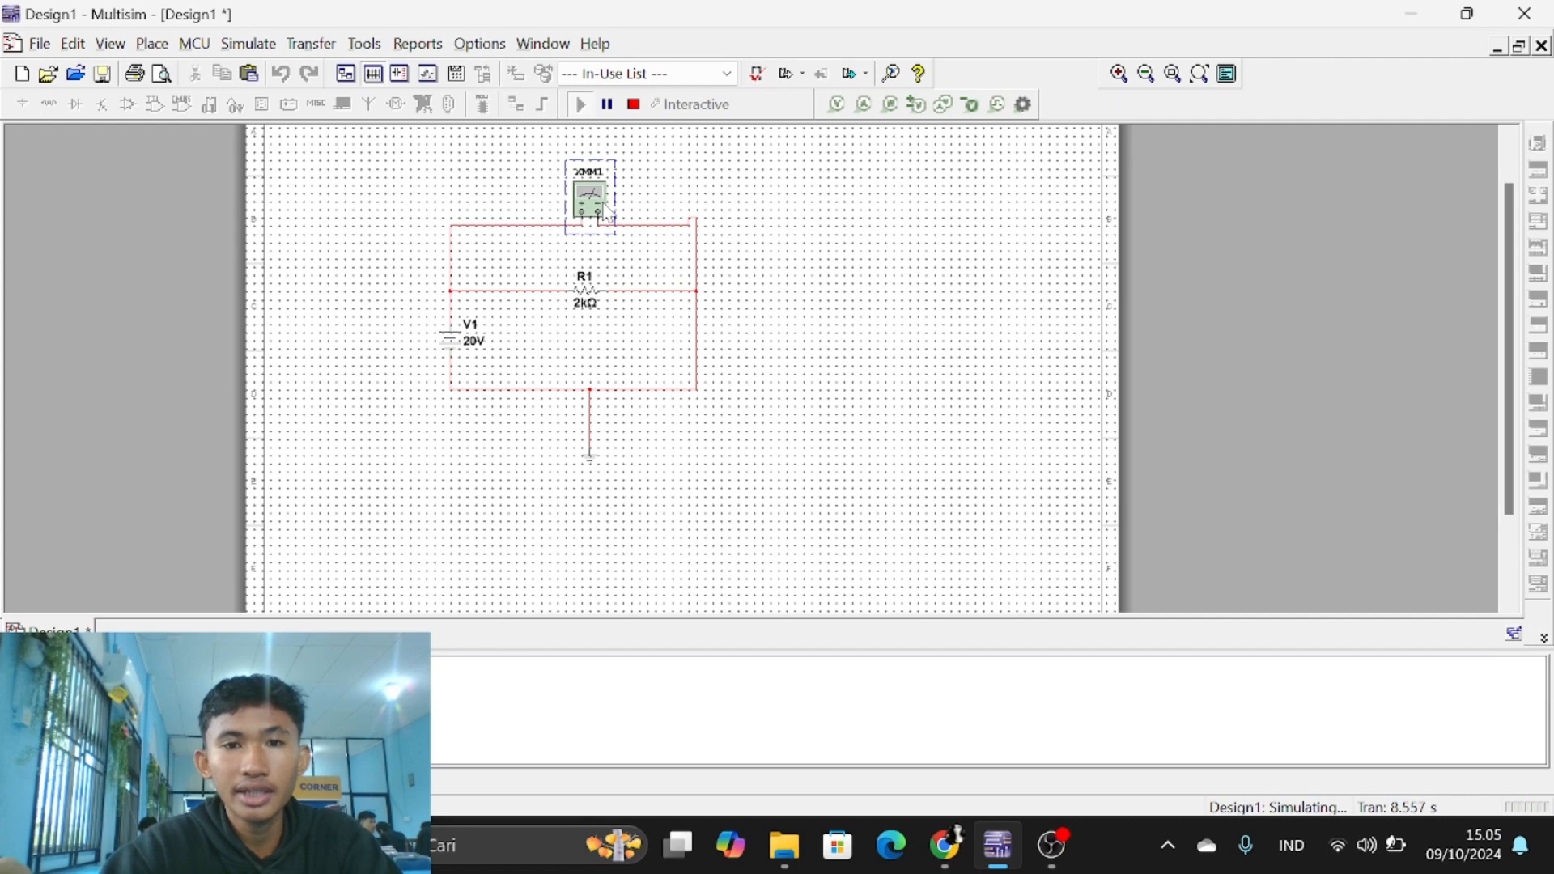
left_click(635, 104)
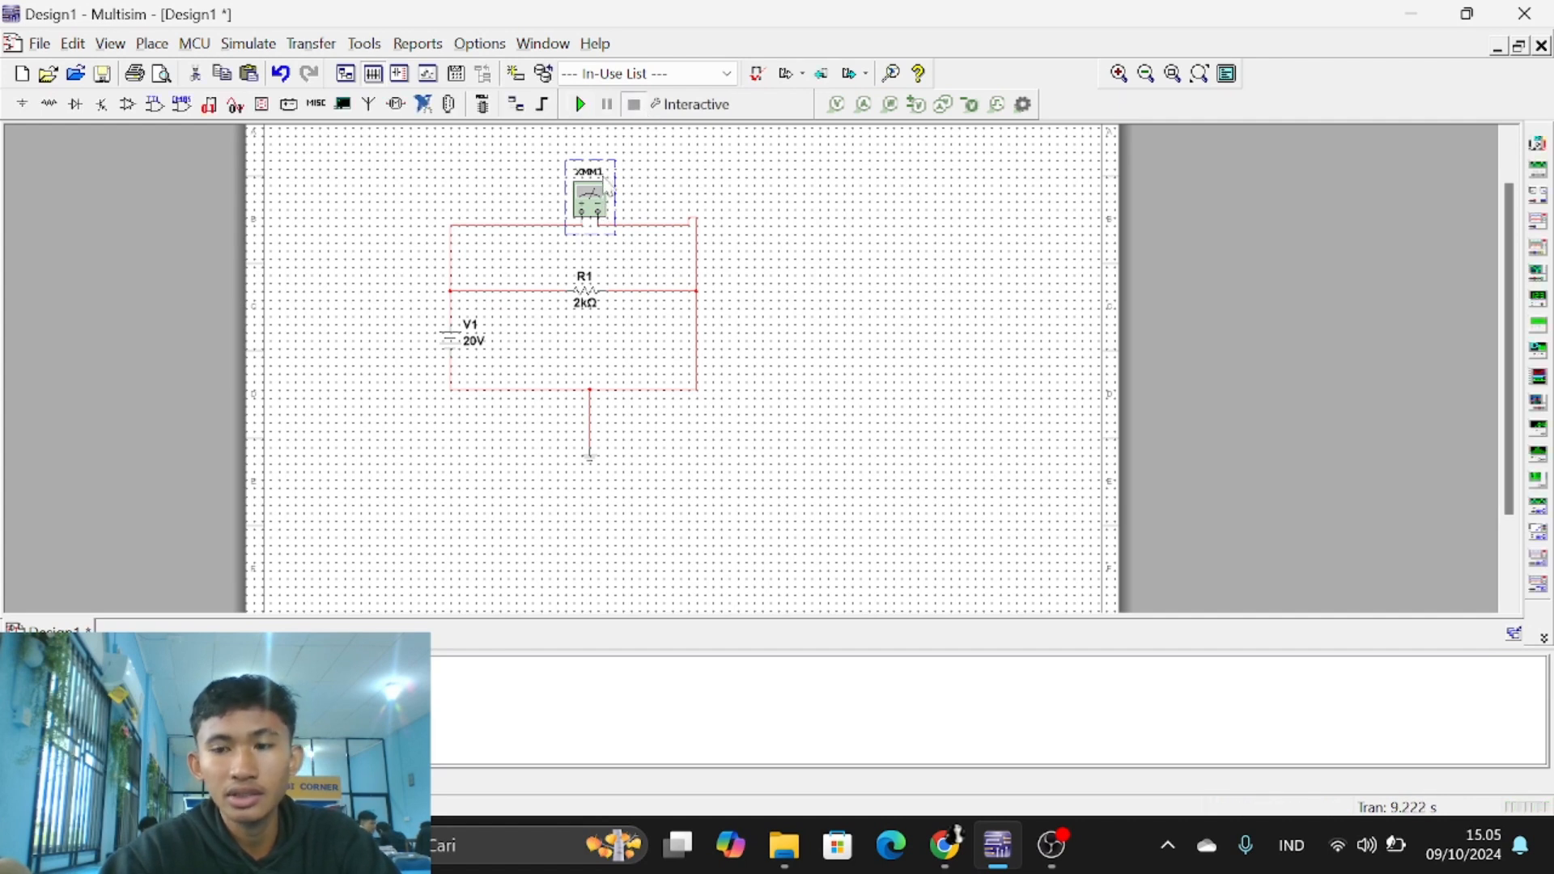
Step: Delete the multimeter above R1 and the wire joining R1's right terminal to the lower ground wire
key("Delete")
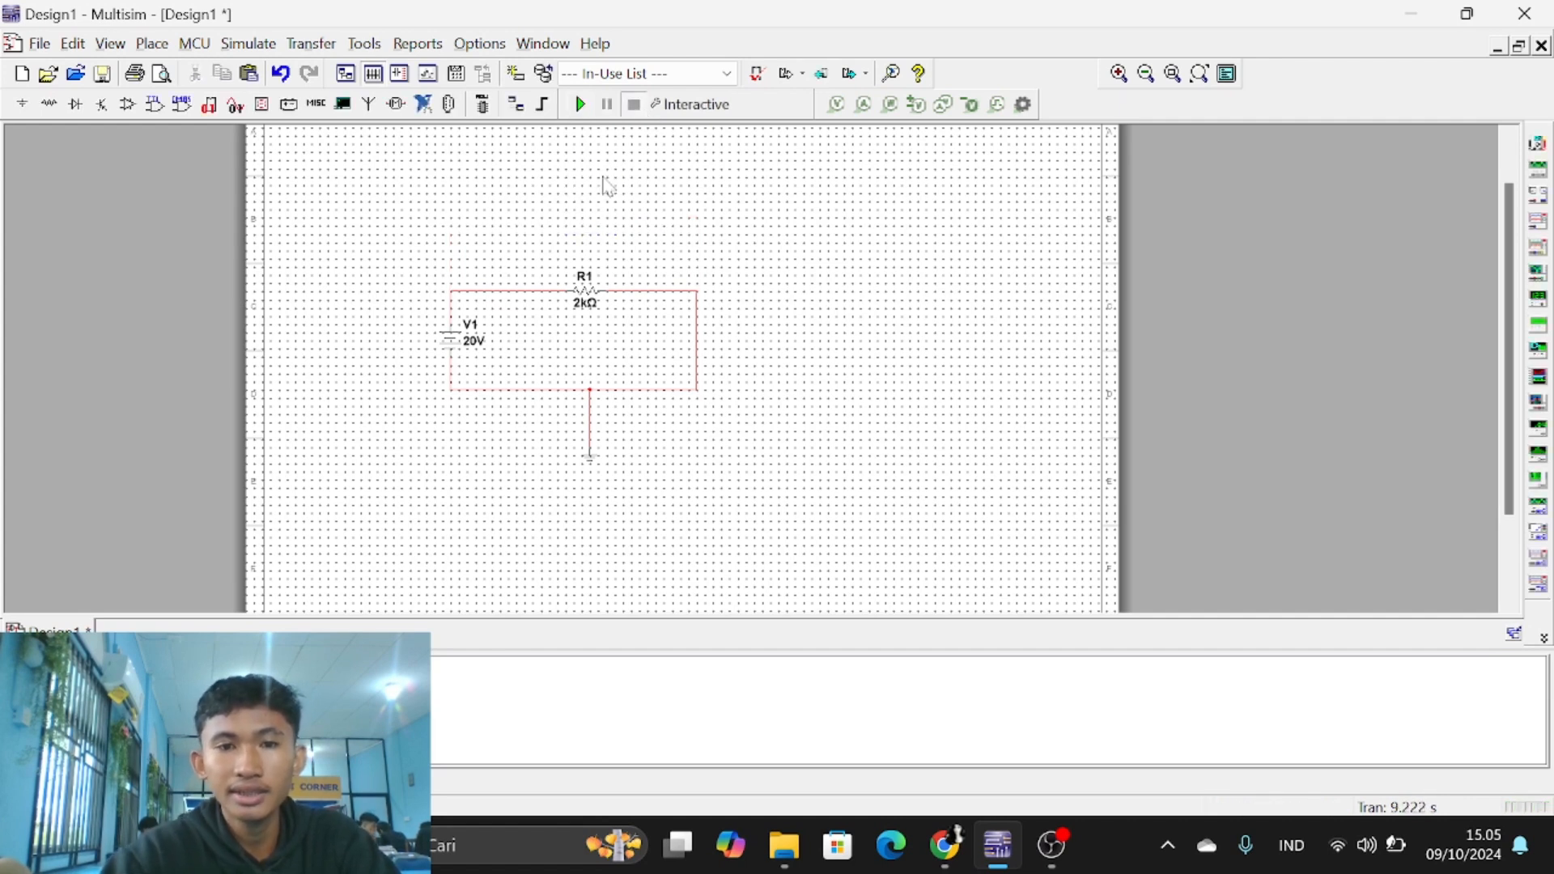
left_click(697, 356)
key("Delete")
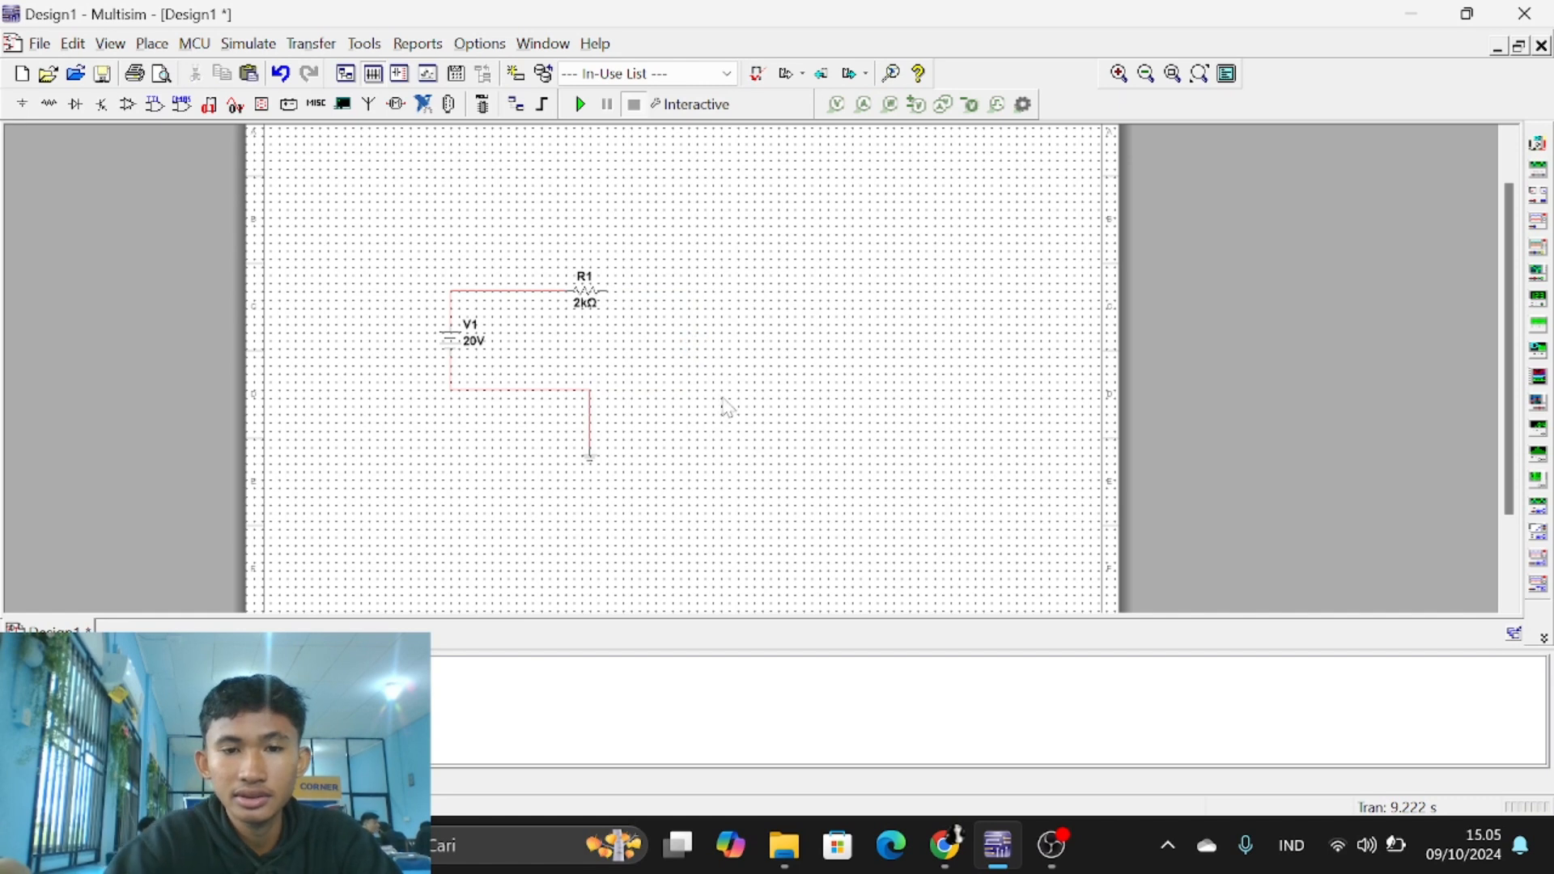
Step: Place a multimeter to the right of R1 and wire it in series between R1 and the lower ground wire
left_click(1540, 144)
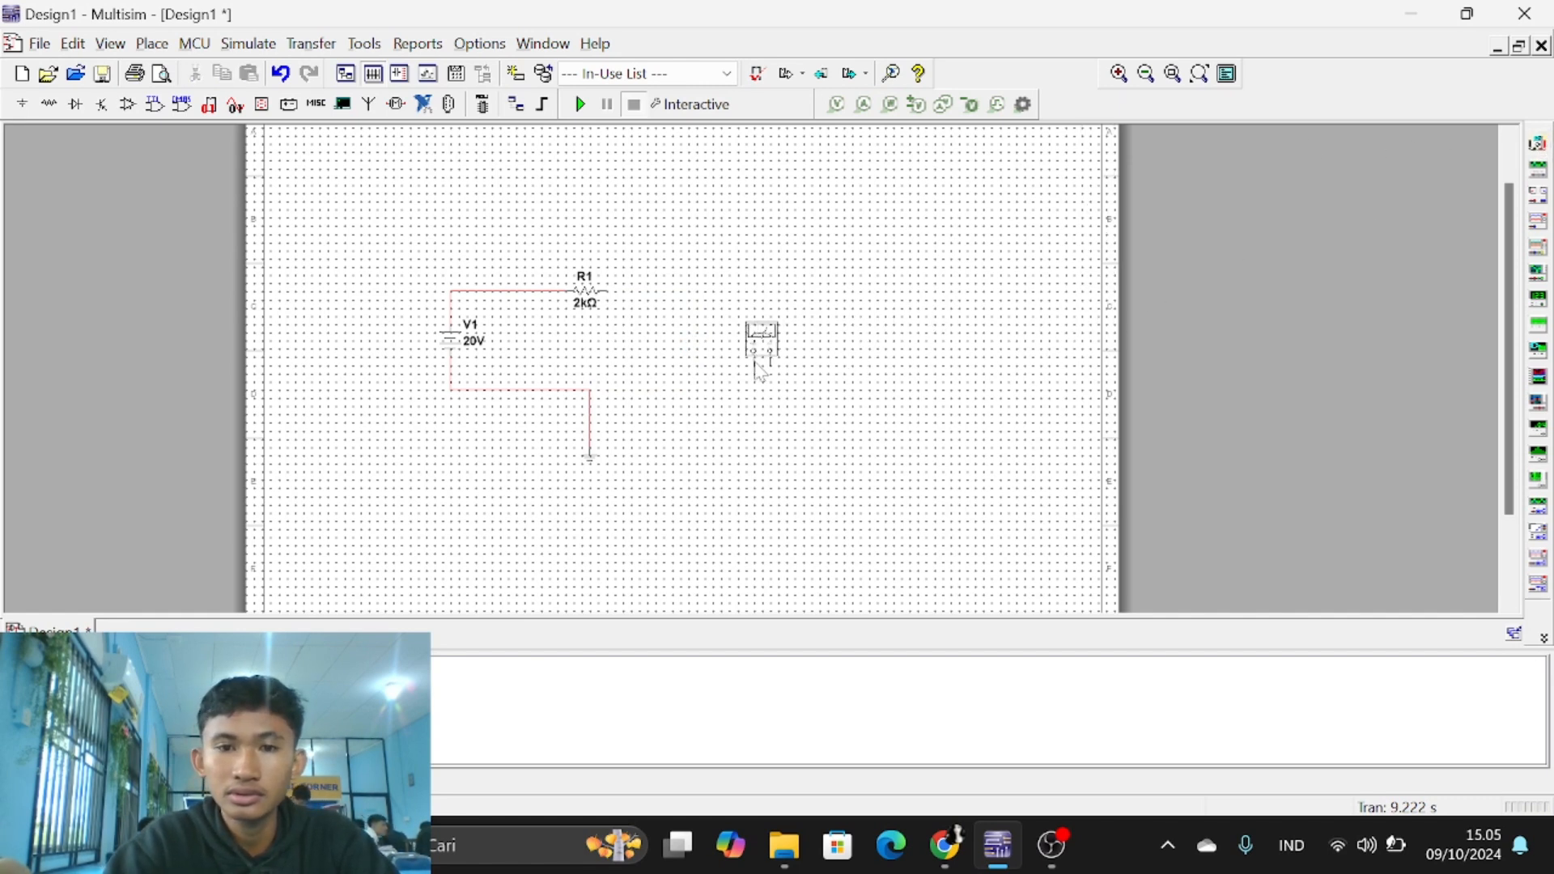
left_click(751, 361)
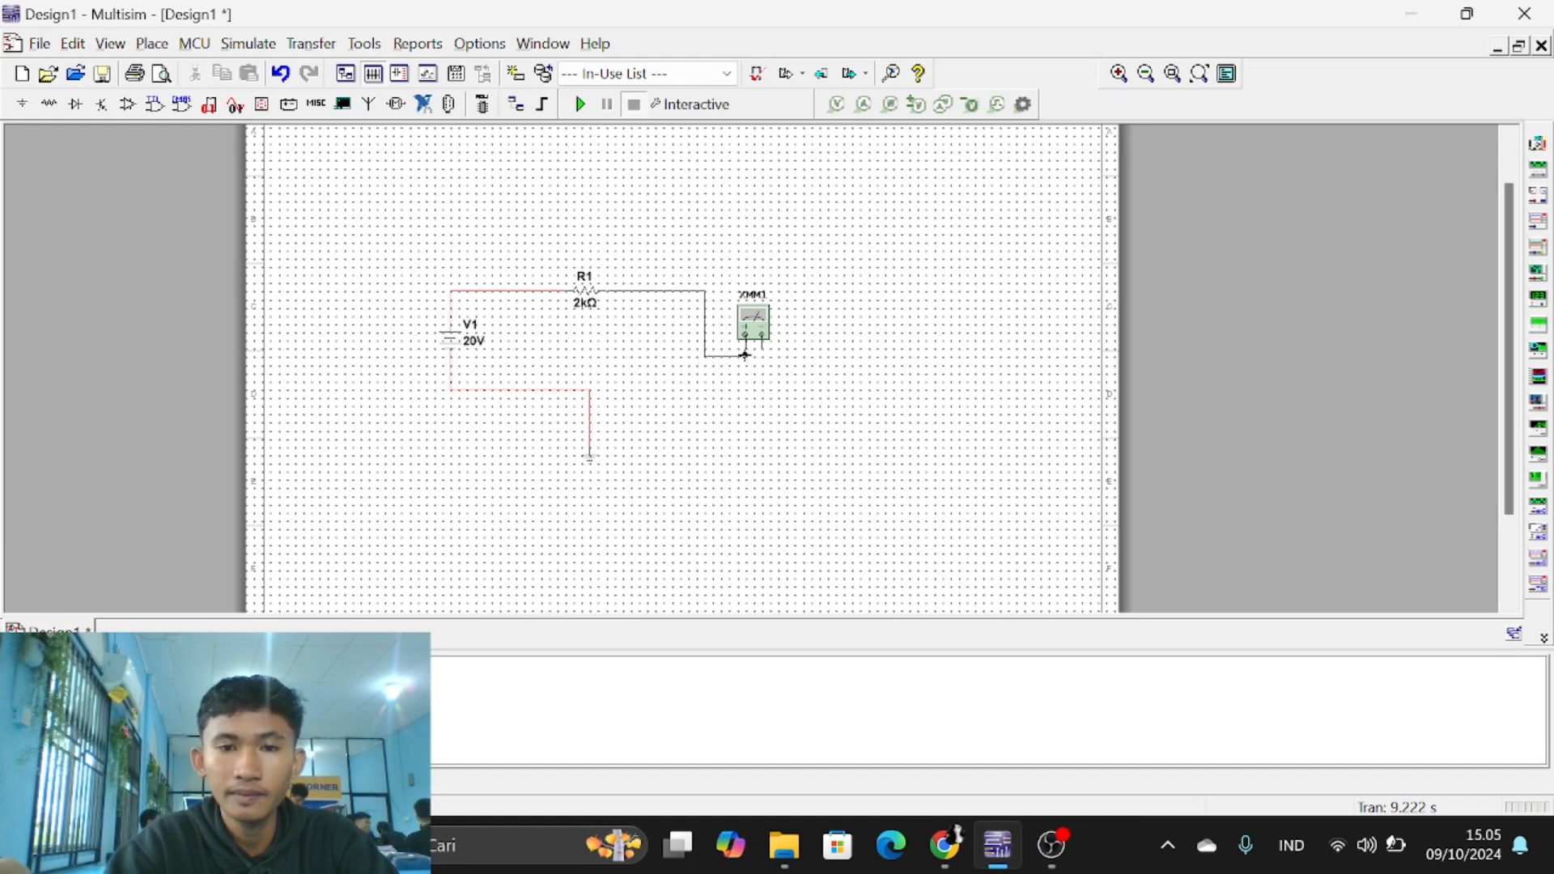
left_click(745, 356)
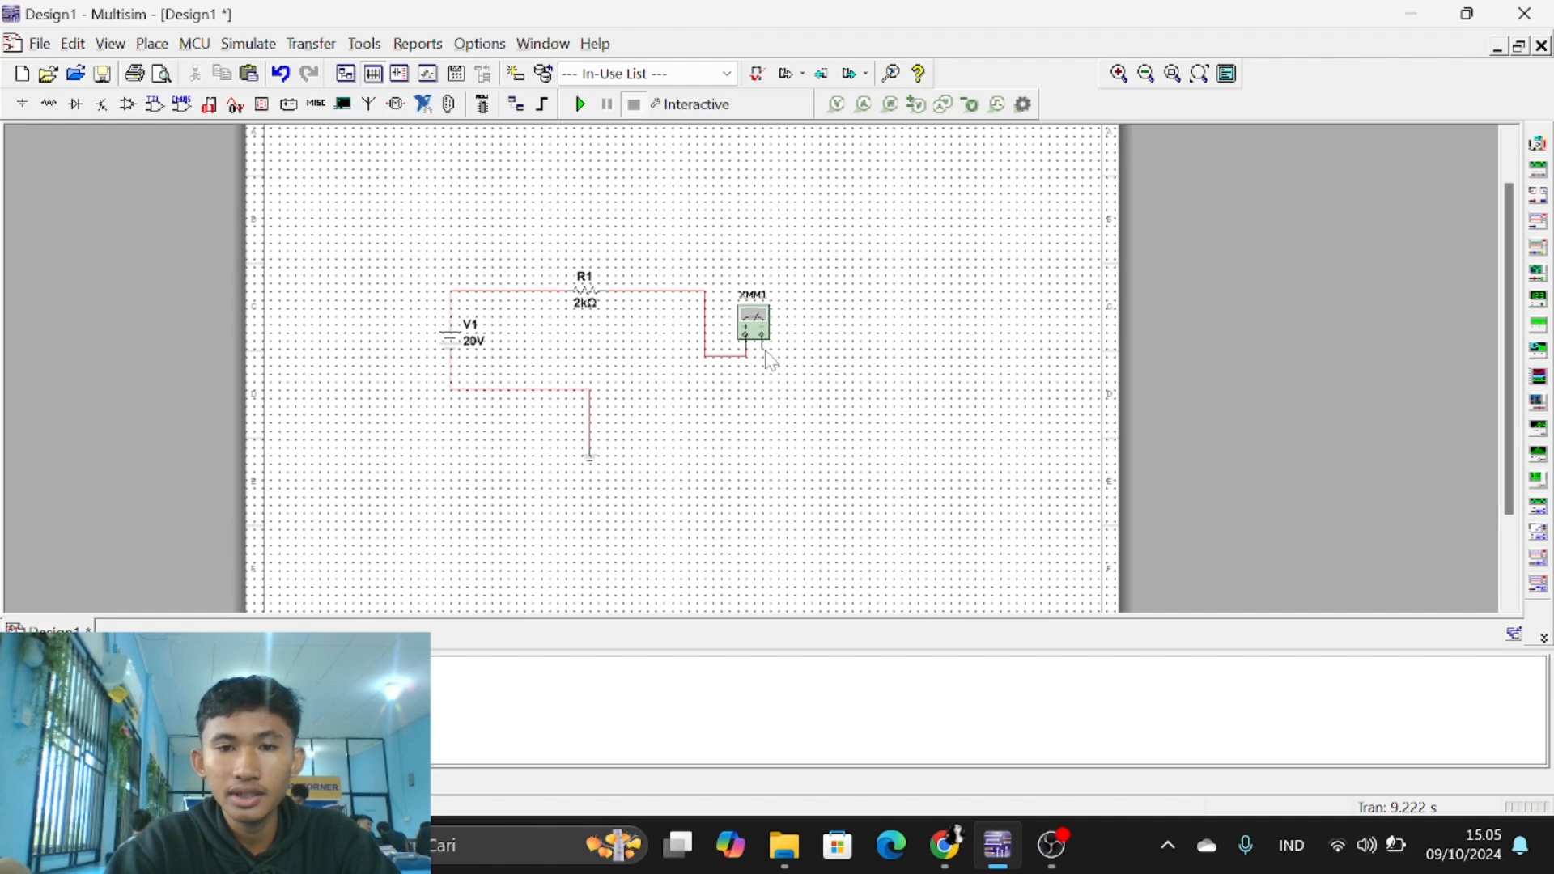
left_click(587, 392)
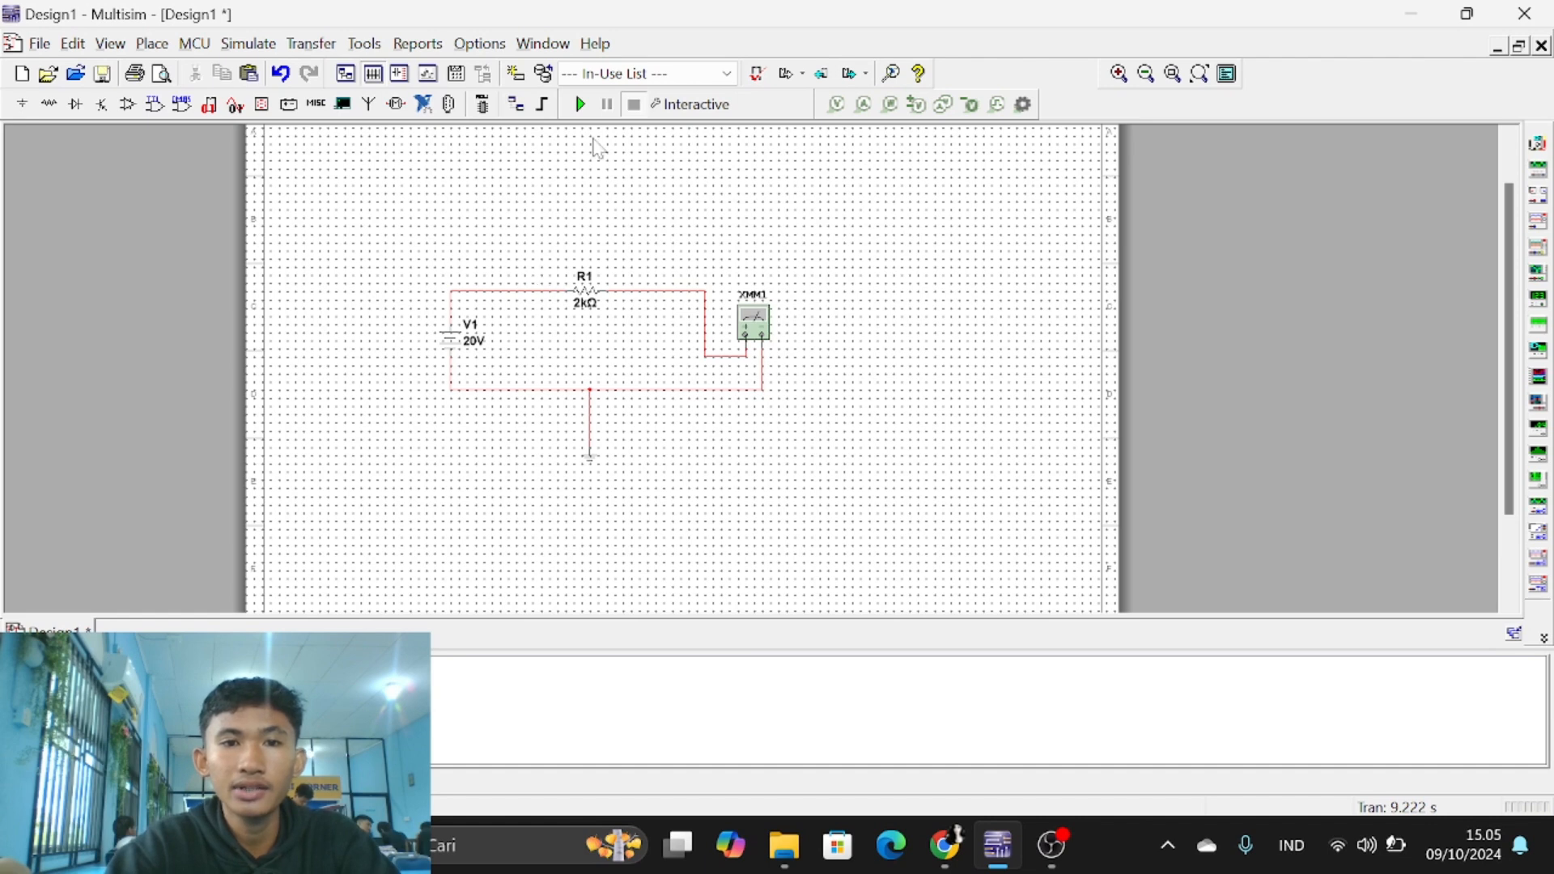
Step: Run the simulation and measure the circuit's DC current by switching the multimeter from voltage to ampere mode
left_click(580, 104)
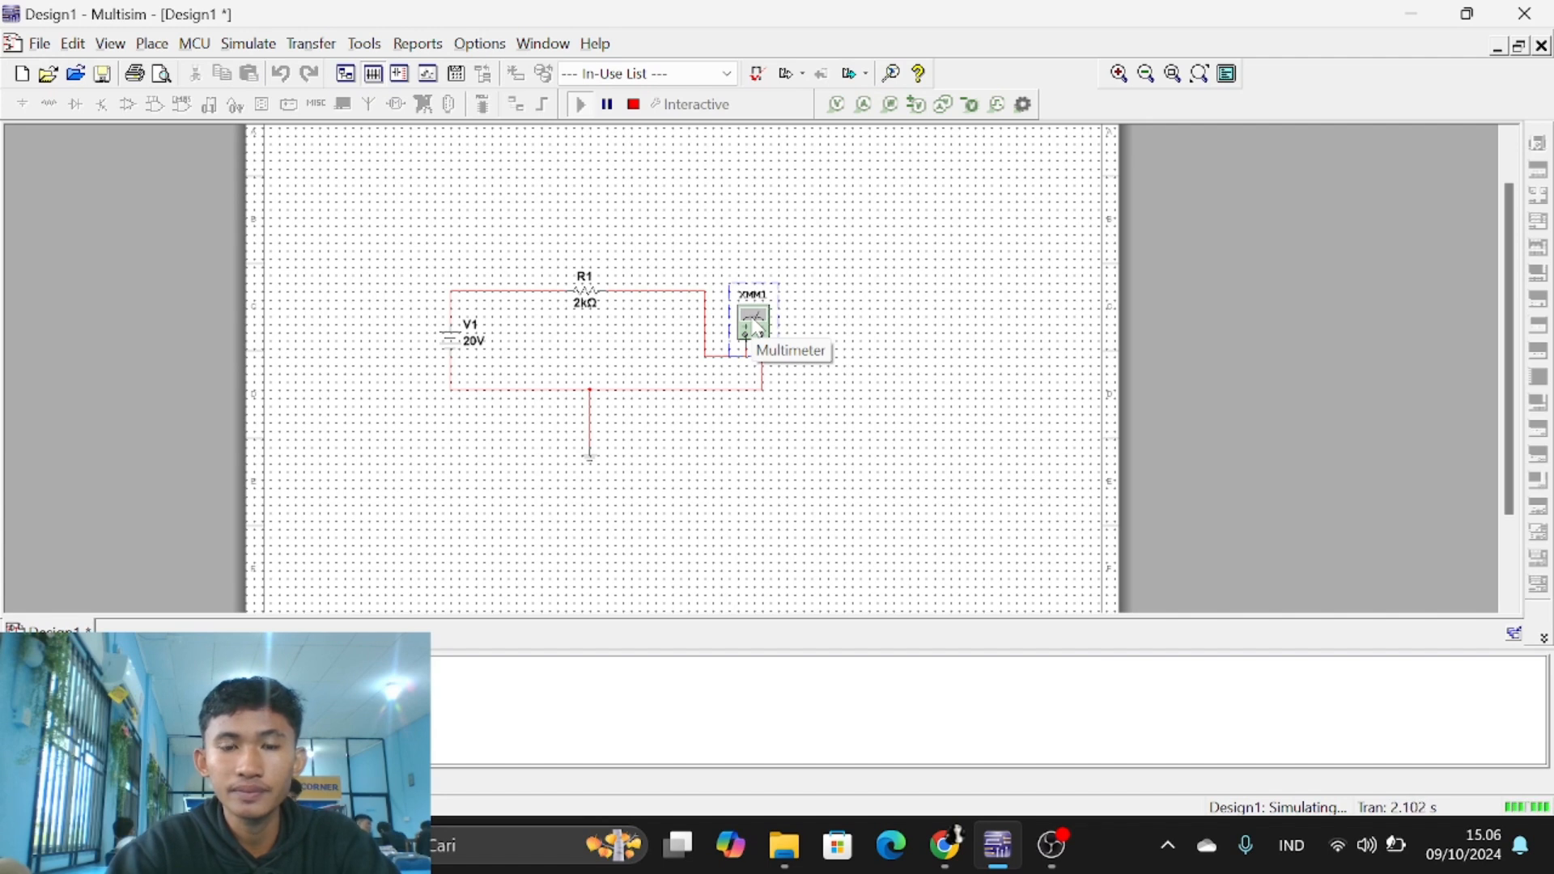
double_click(753, 325)
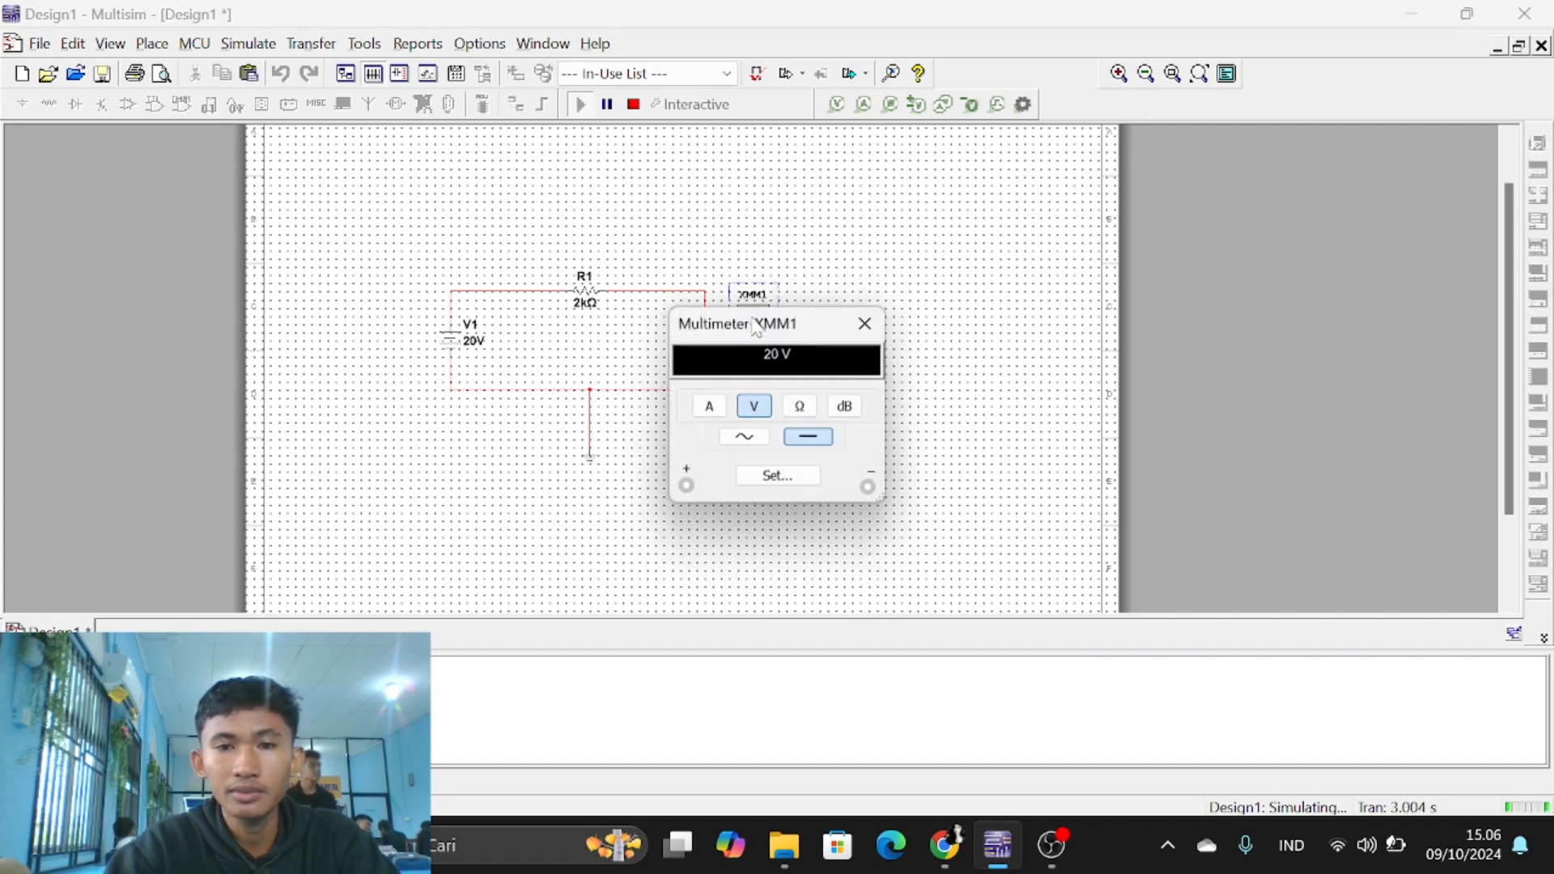
left_click(710, 407)
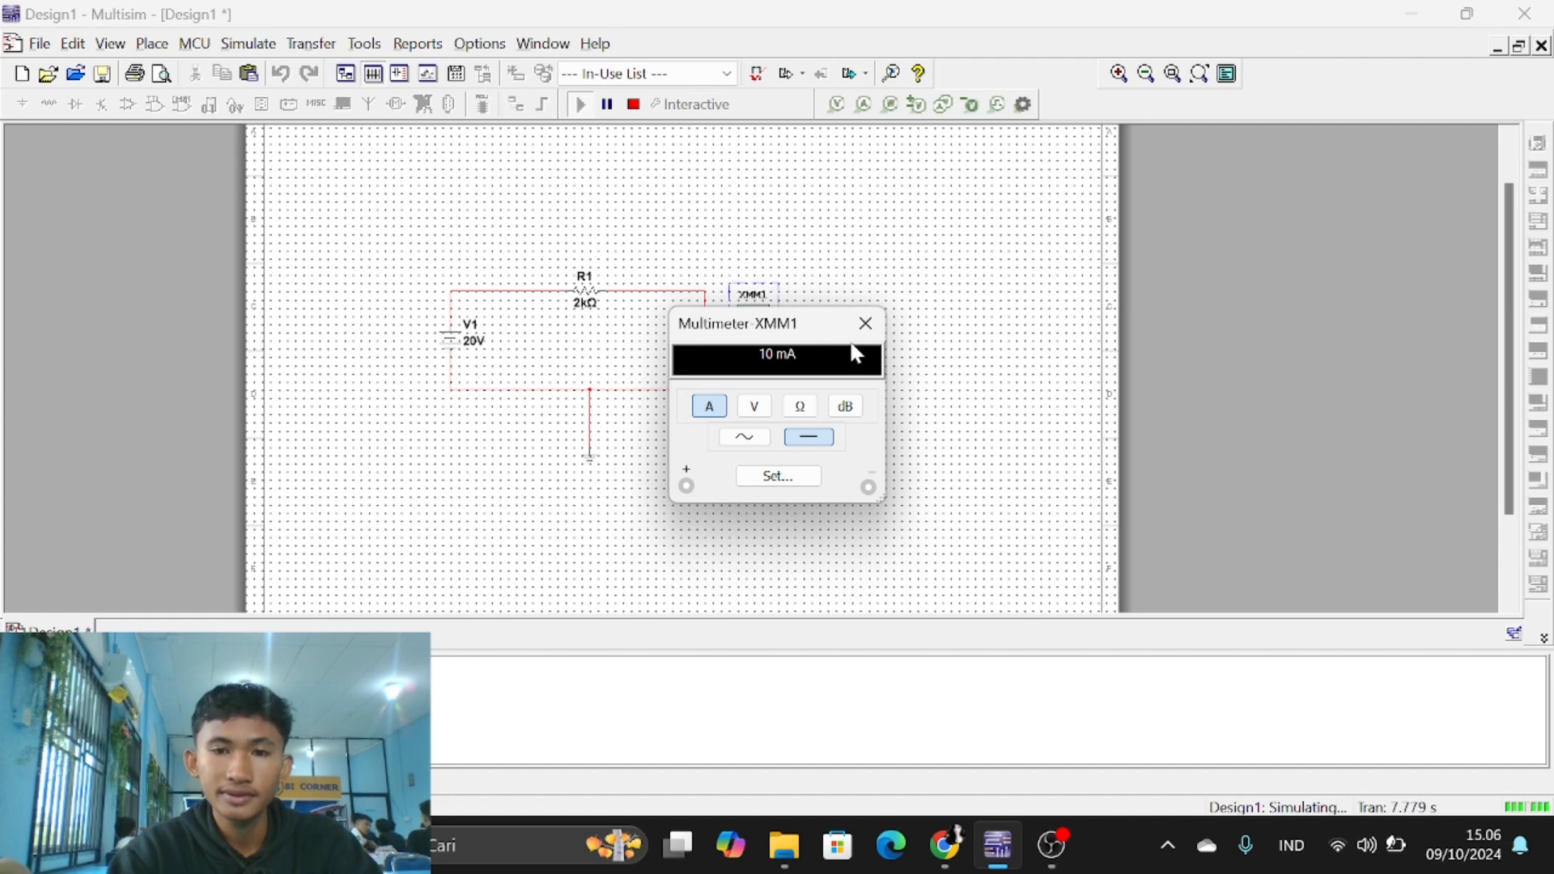
left_click(865, 323)
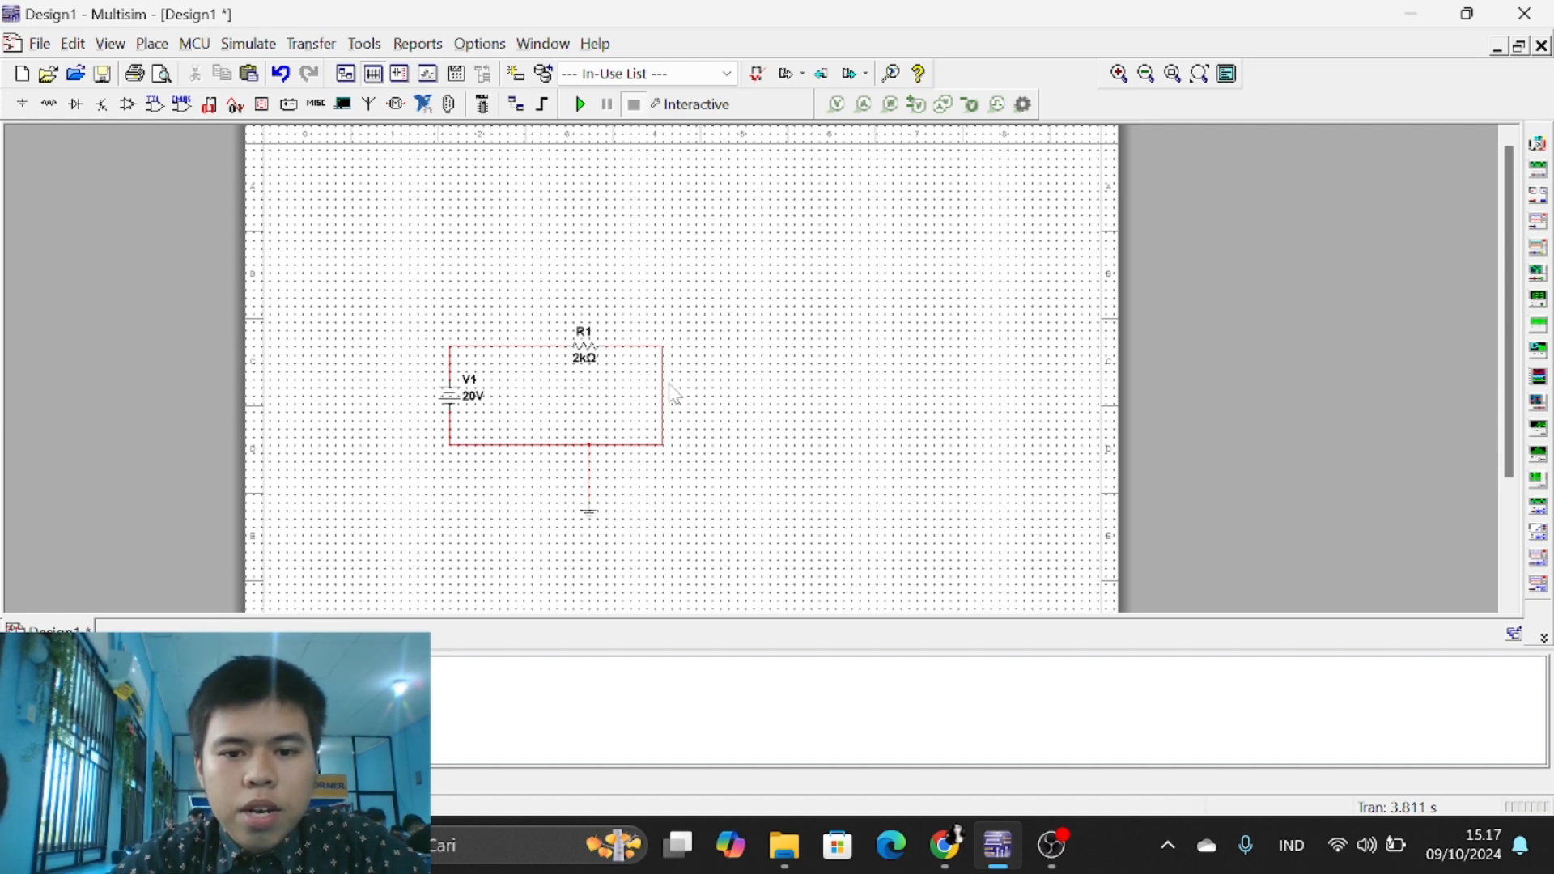
left_click(591, 361)
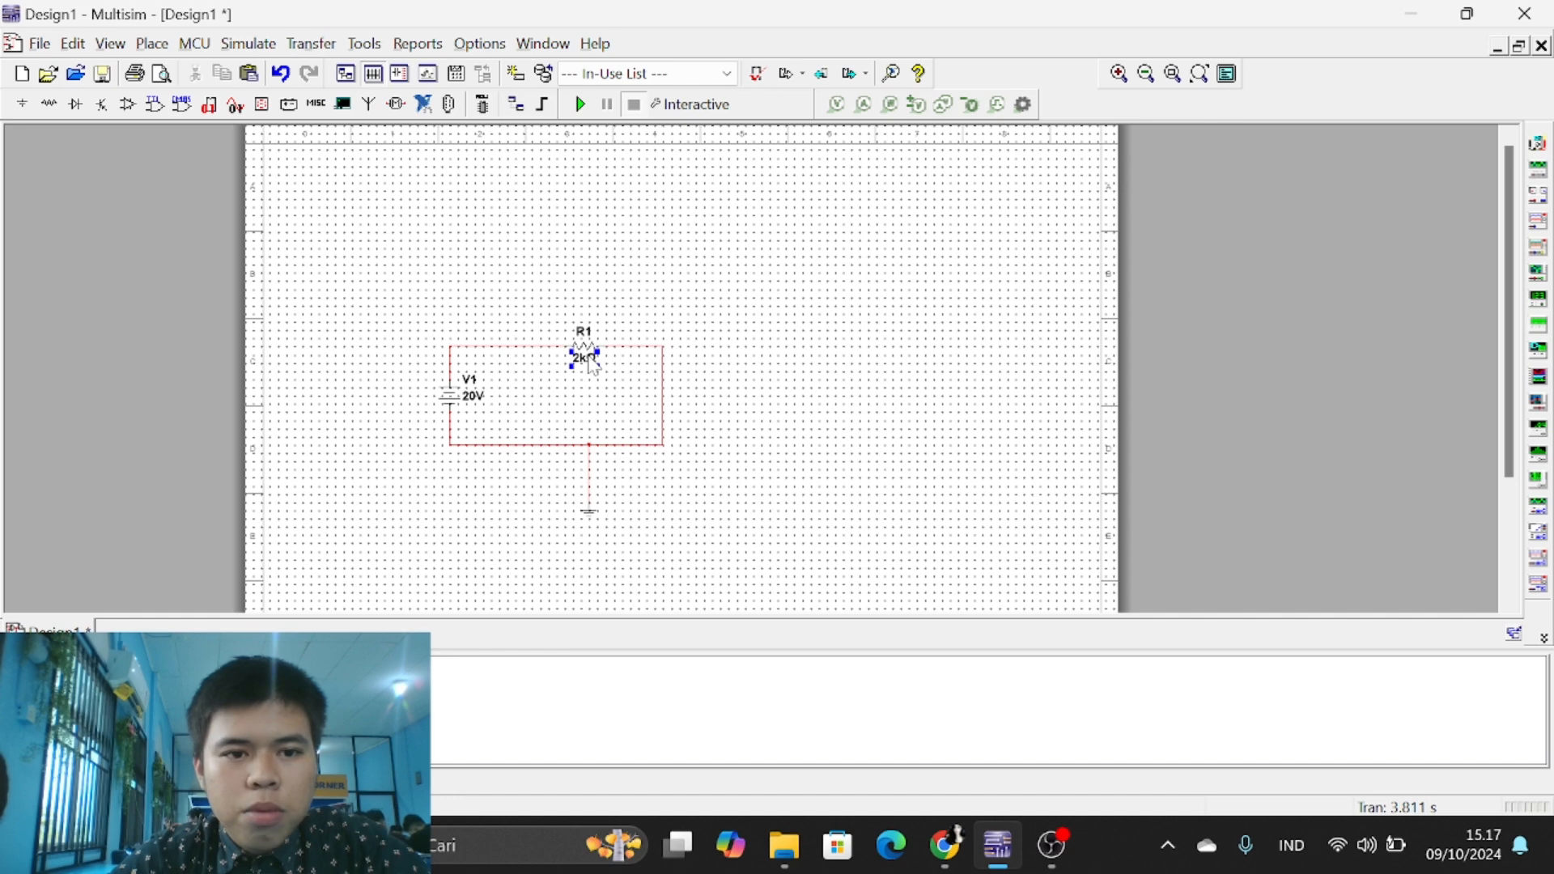
double_click(589, 358)
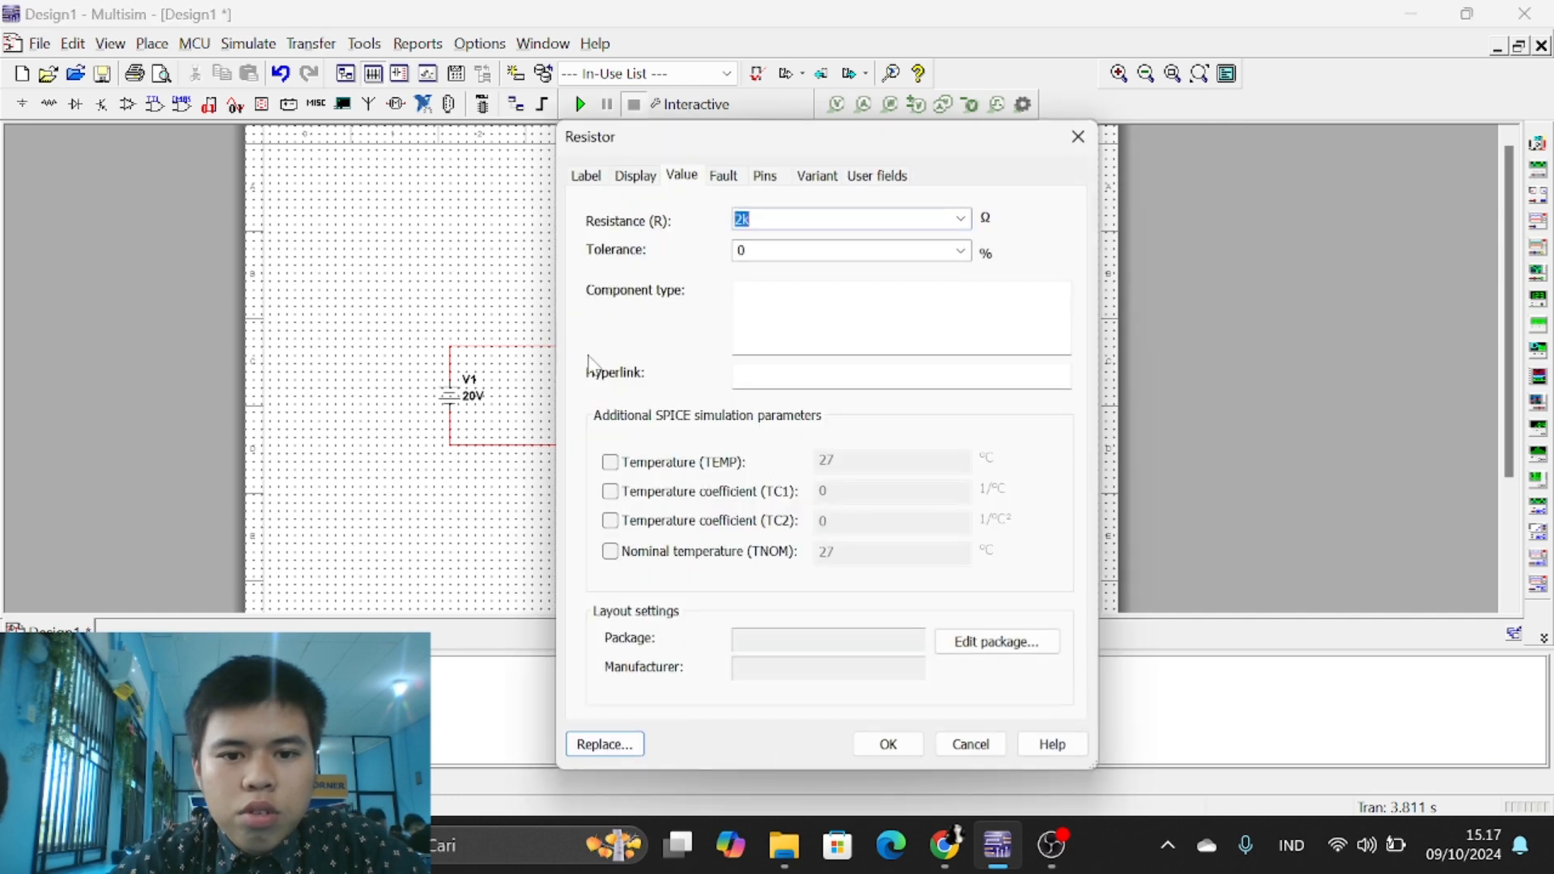
left_click(1079, 139)
left_click(670, 289)
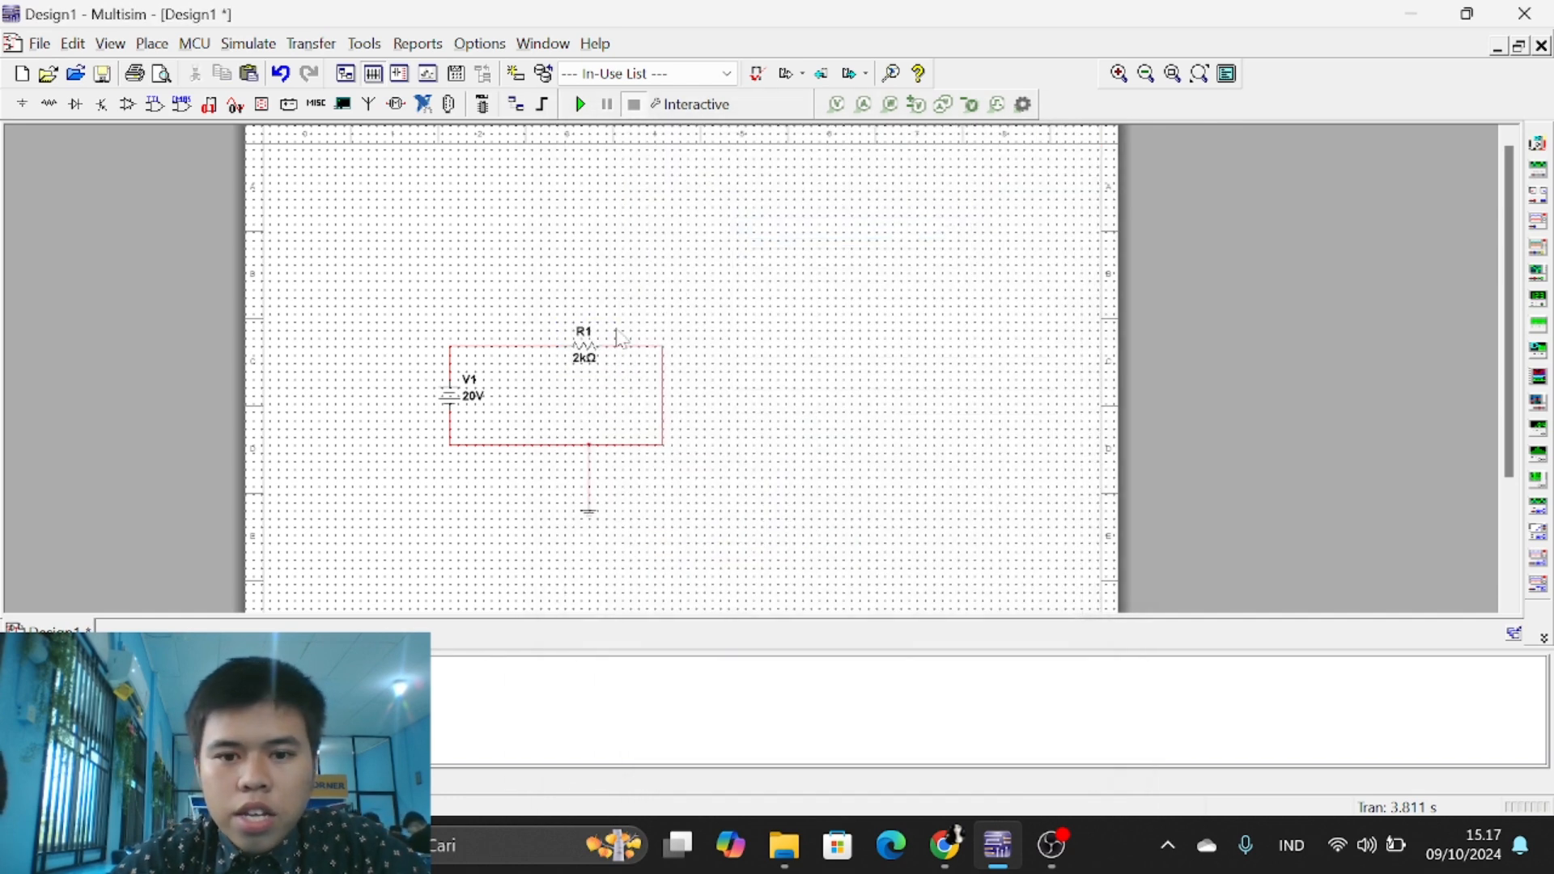
Step: Set R1's resistance to 5k and delete the wire joining its right terminal to the lower ground wire
double_click(587, 356)
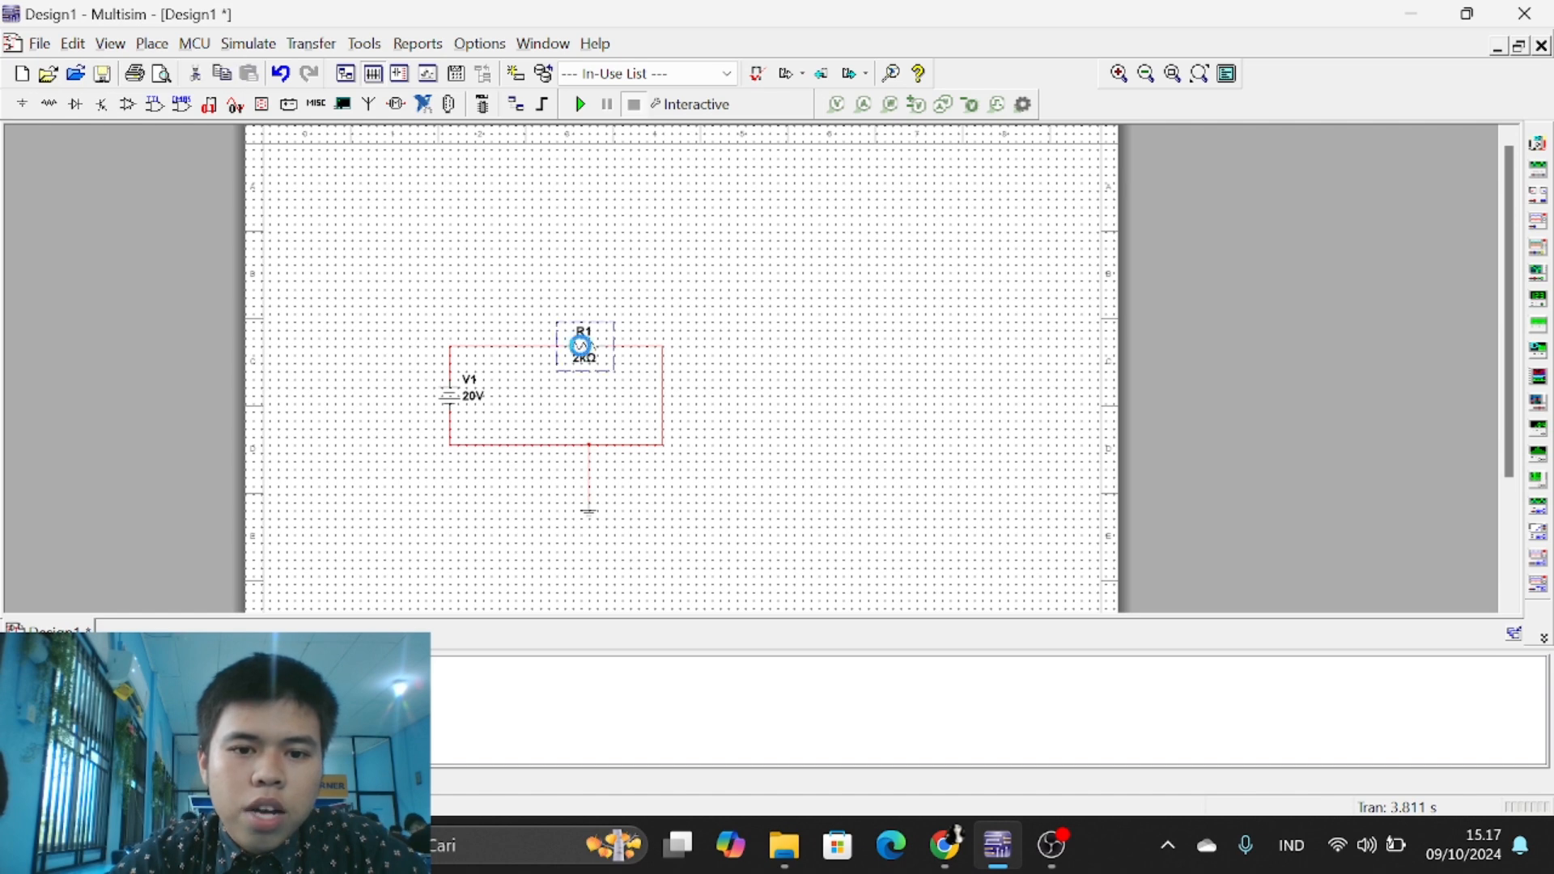
left_click(754, 220)
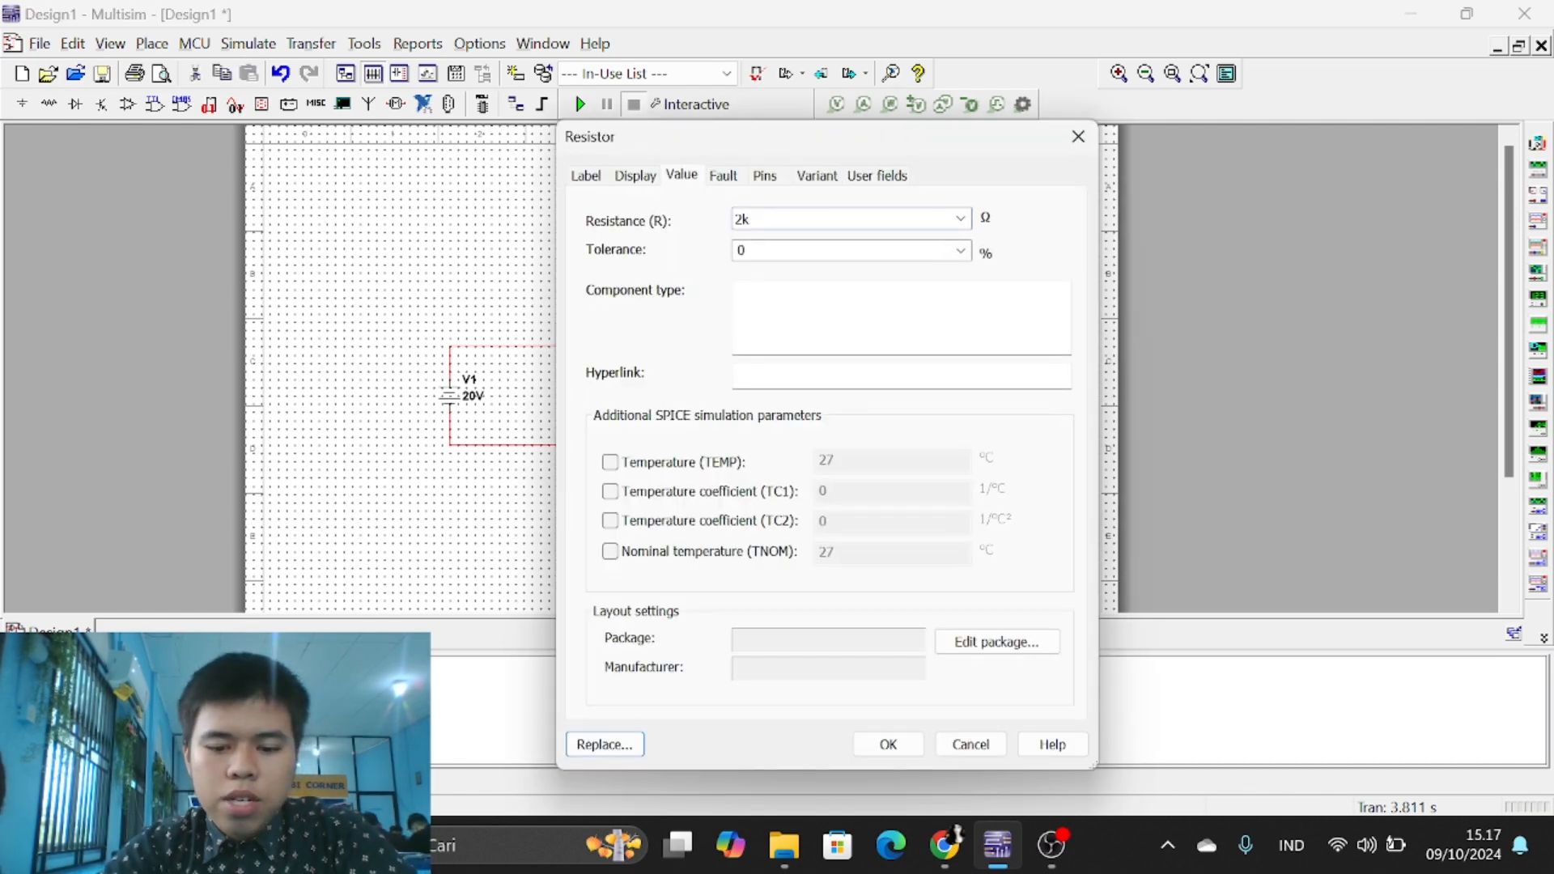
key("BackSpace")
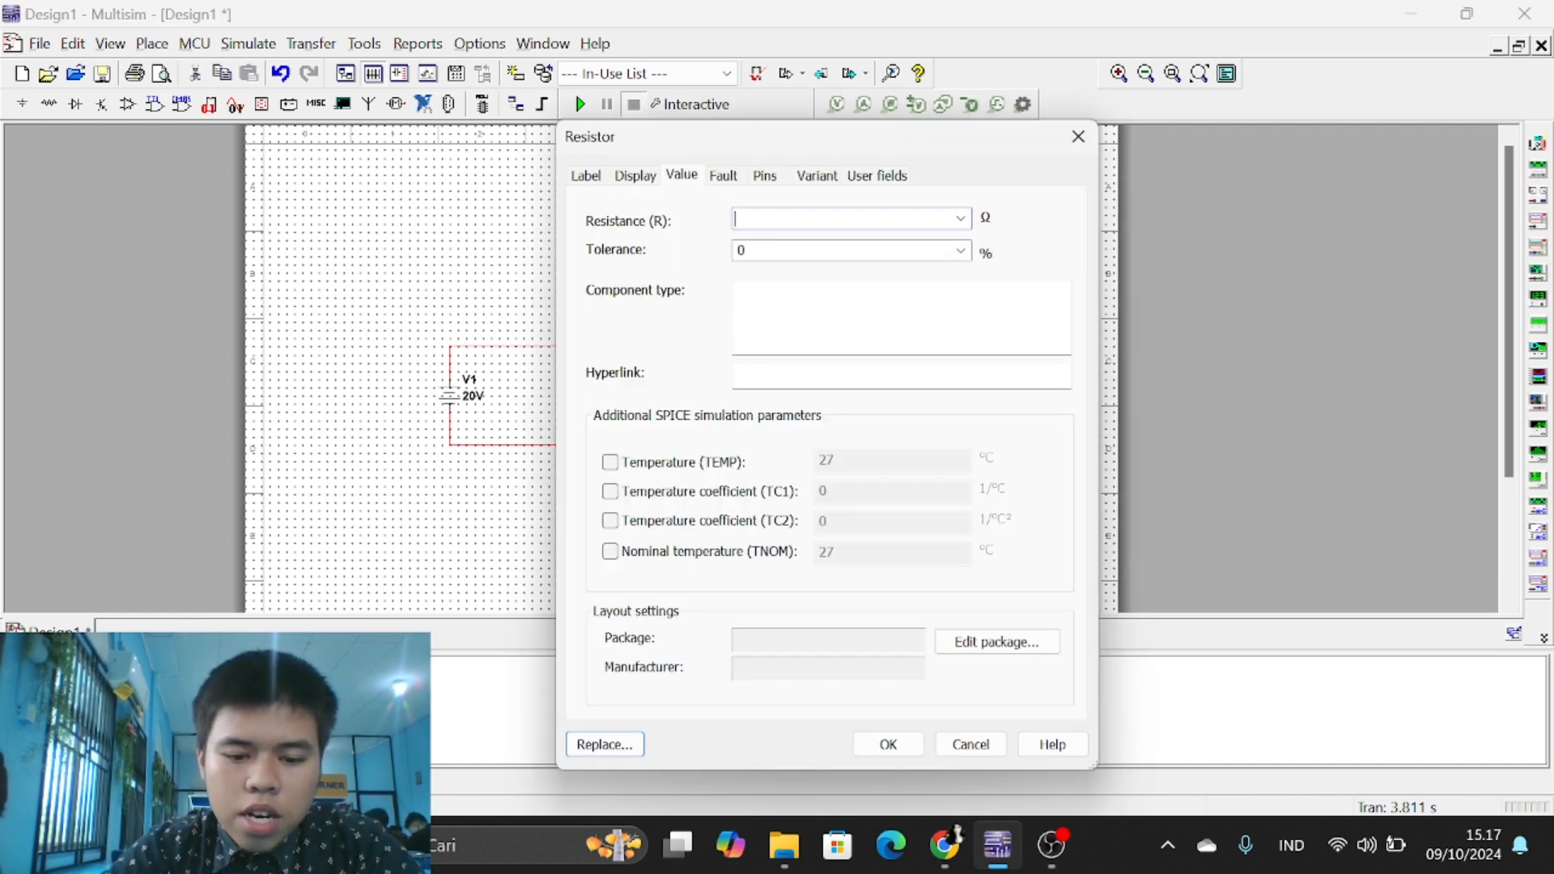
left_click(862, 745)
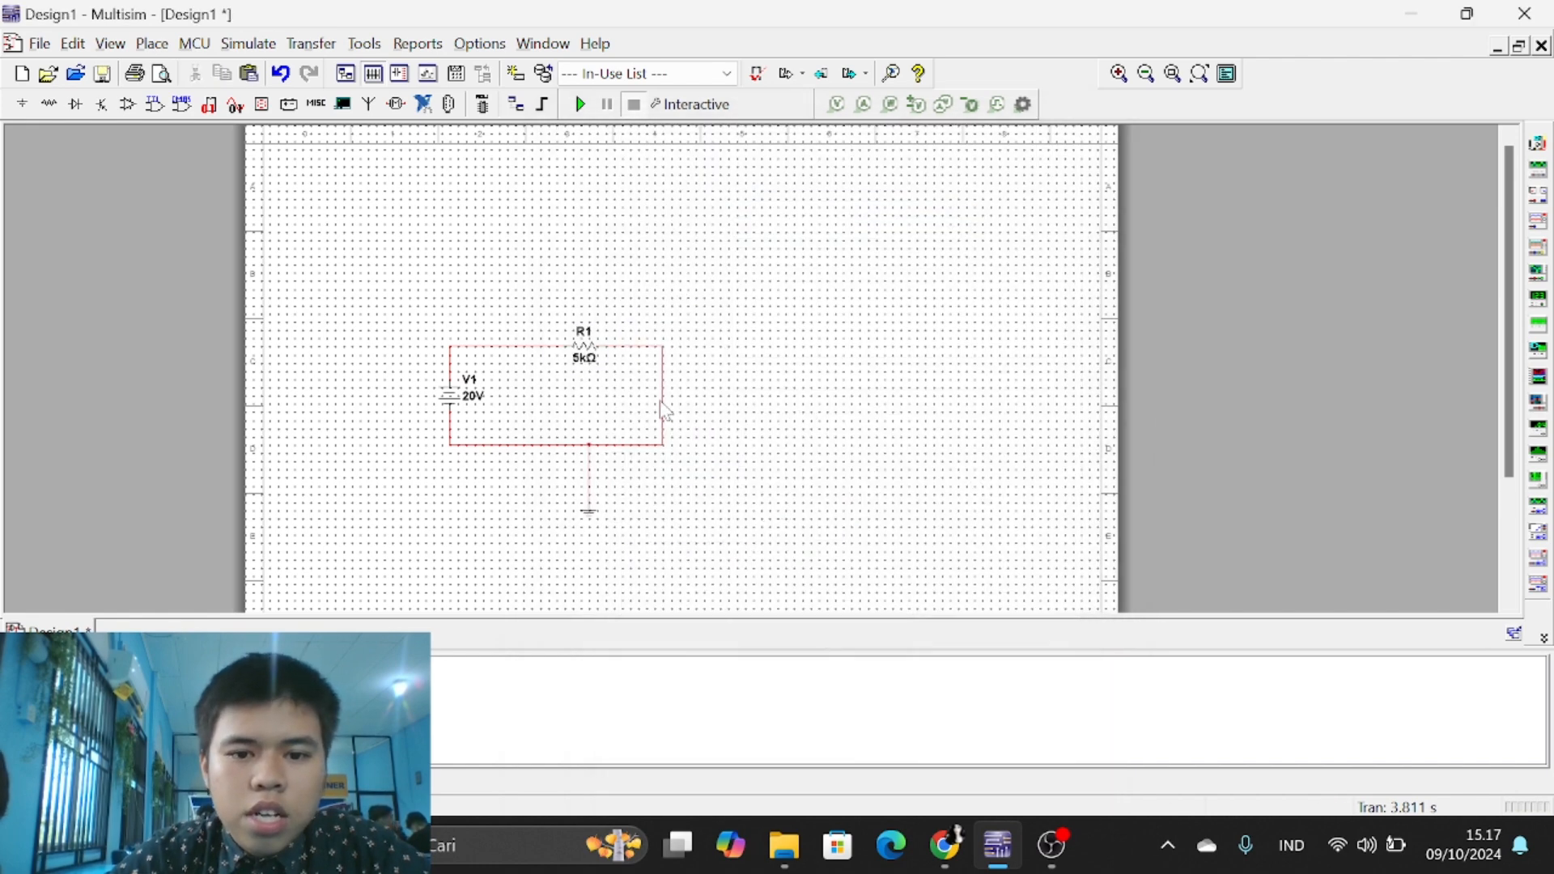
left_click_drag(663, 410, 687, 400)
key("Delete")
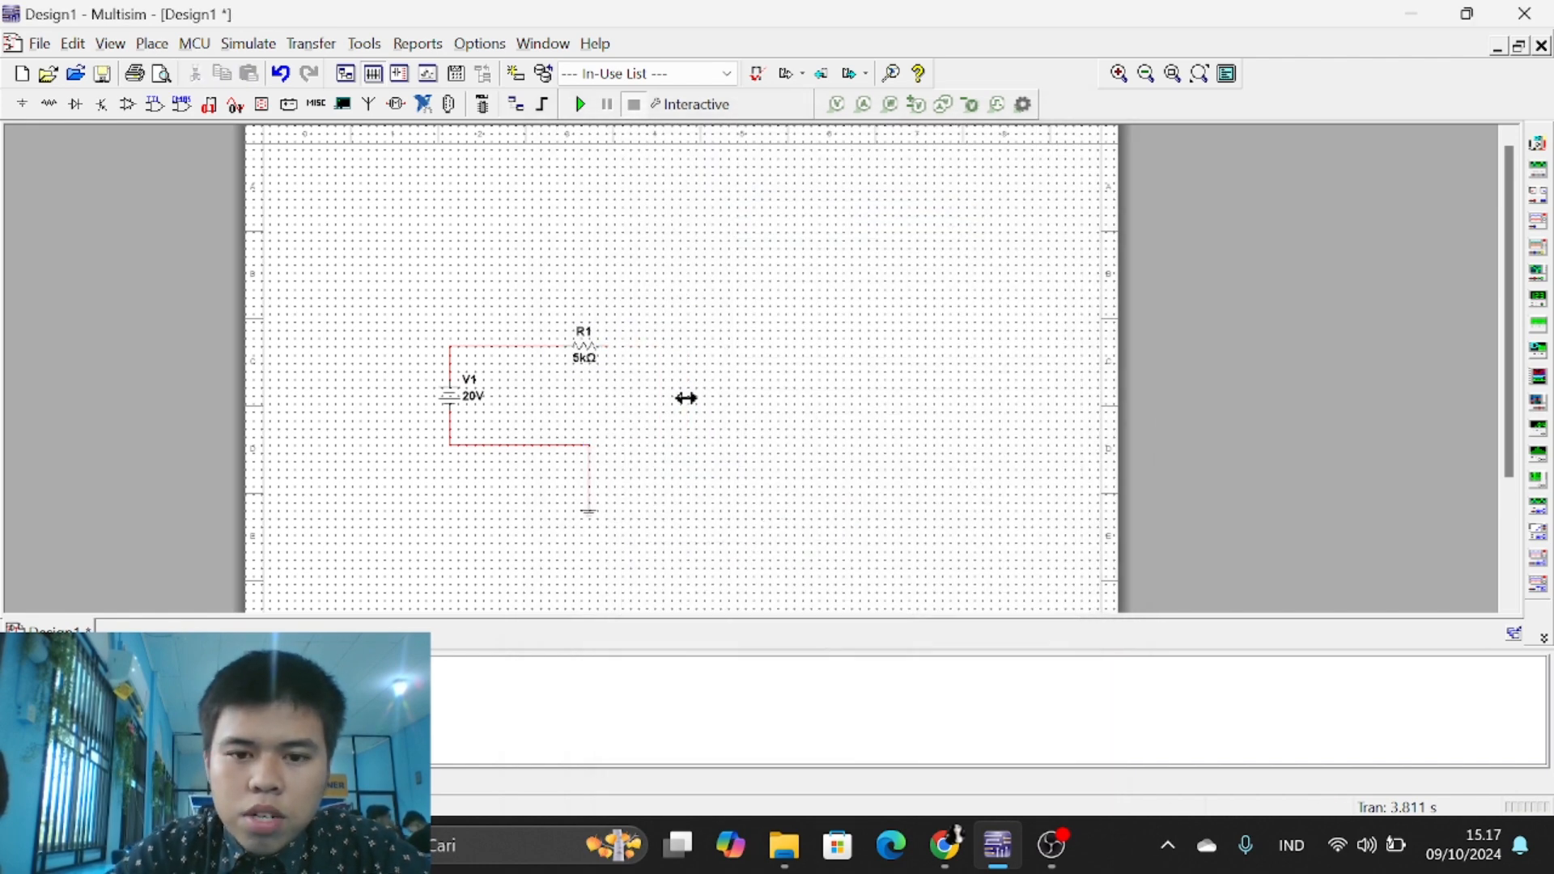
Step: Find a 2k resistor in the RESISTOR family across all groups and place one to the right of R1
left_click(21, 104)
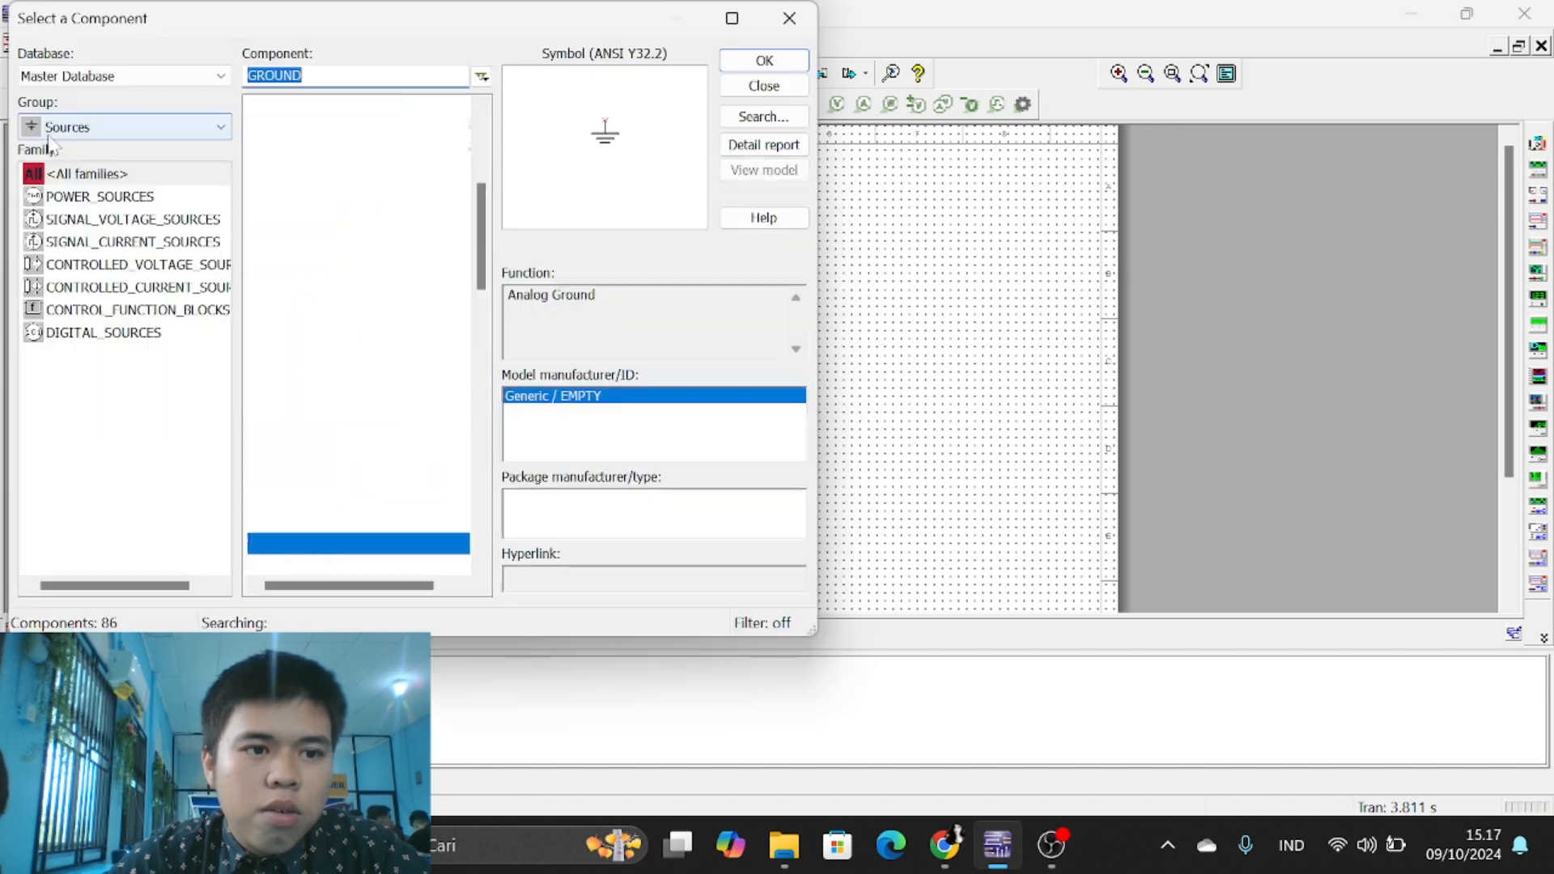
left_click(148, 130)
left_click(149, 149)
type("2k")
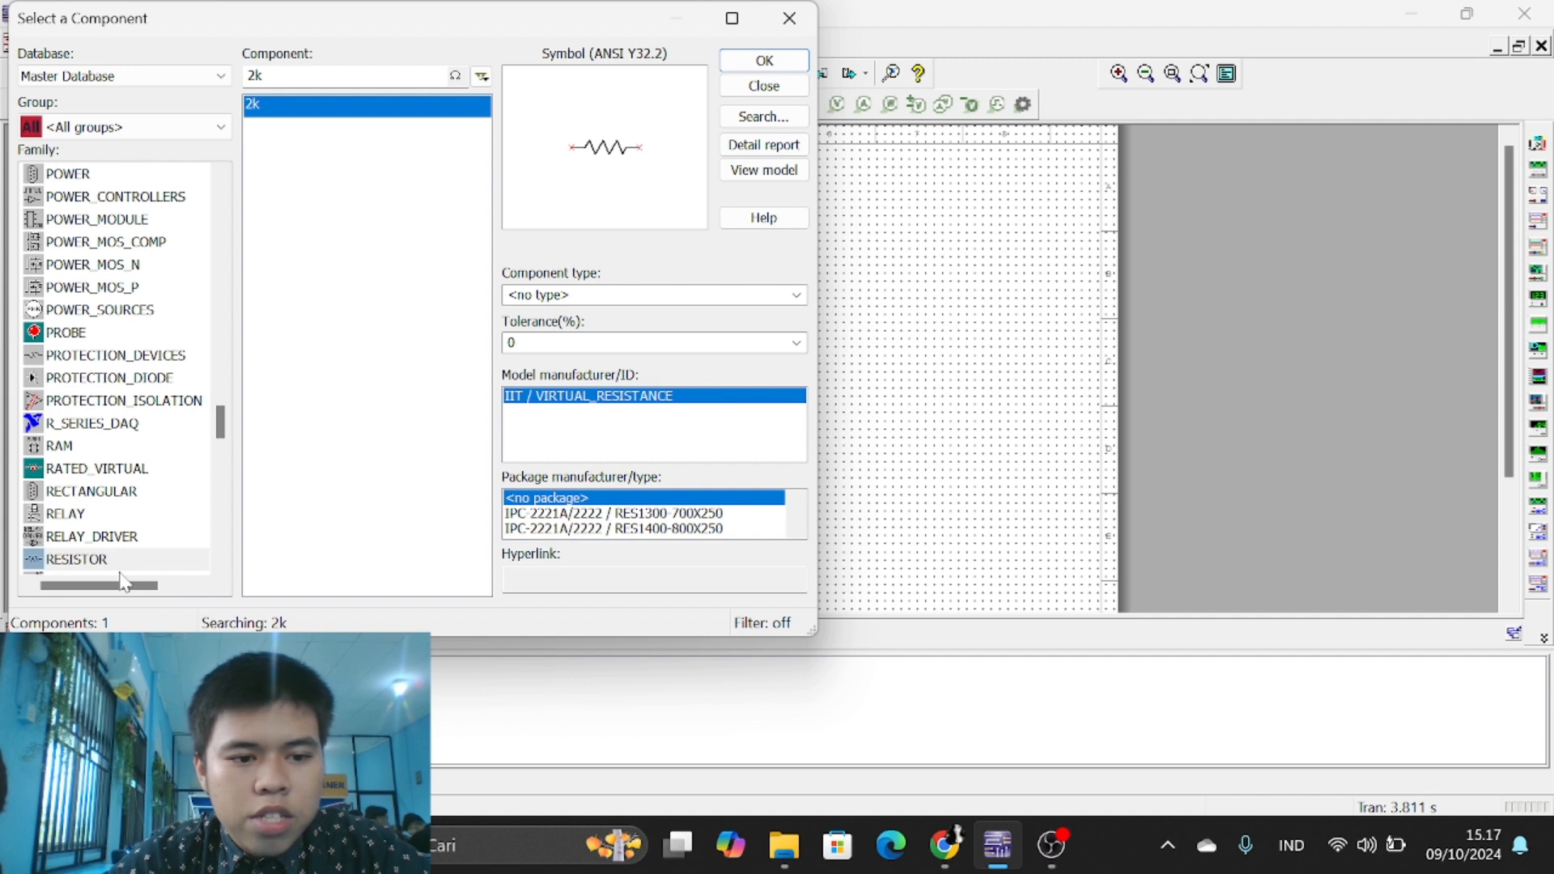
left_click(326, 77)
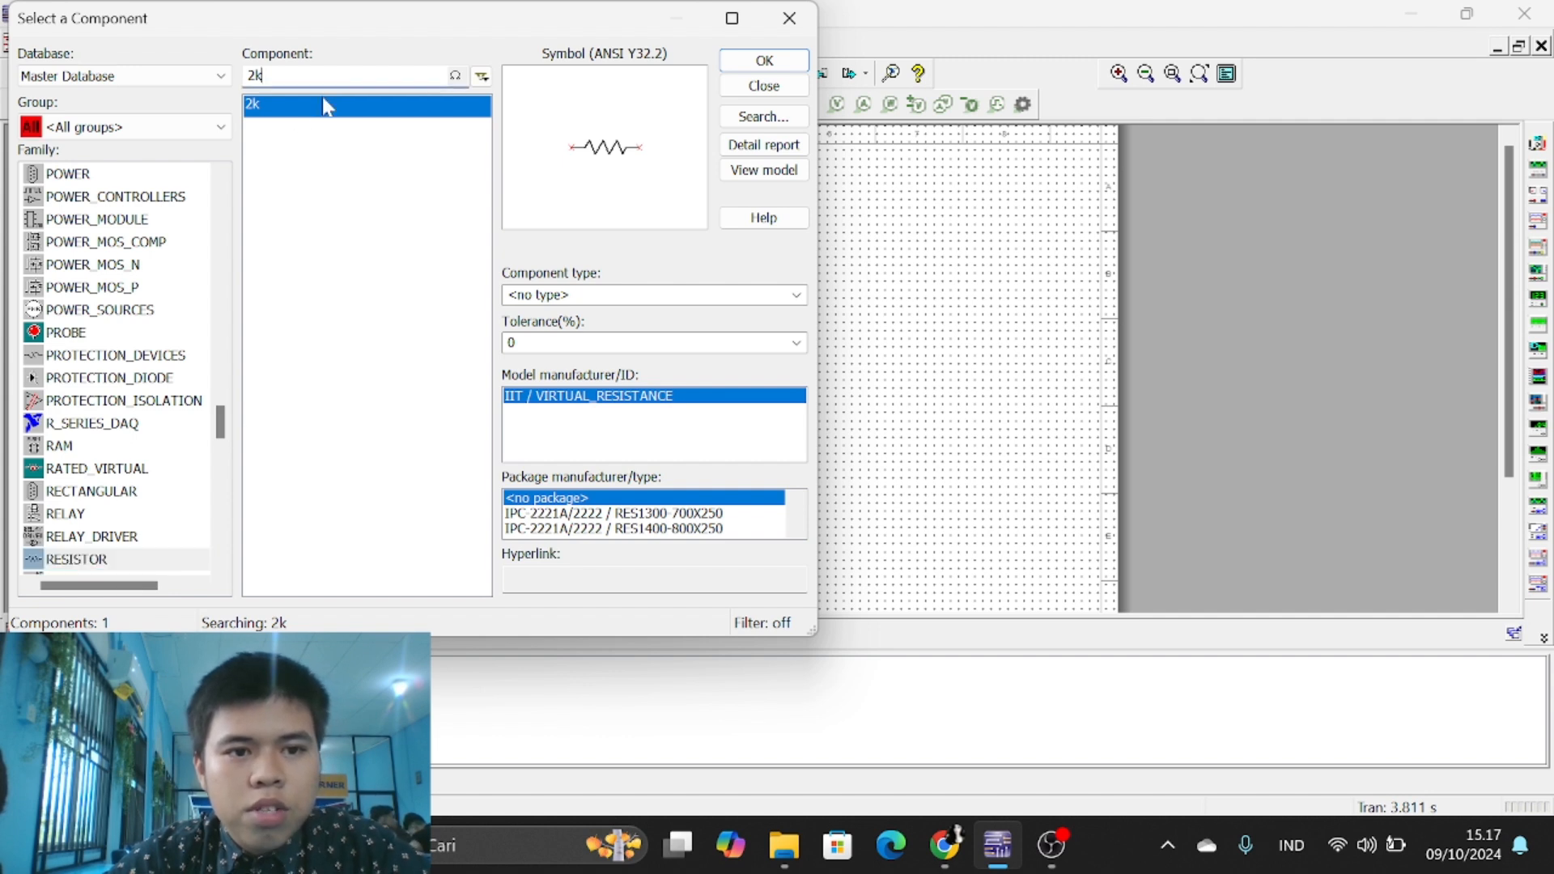
key("BackSpace")
key("BackSpace")
type("2k")
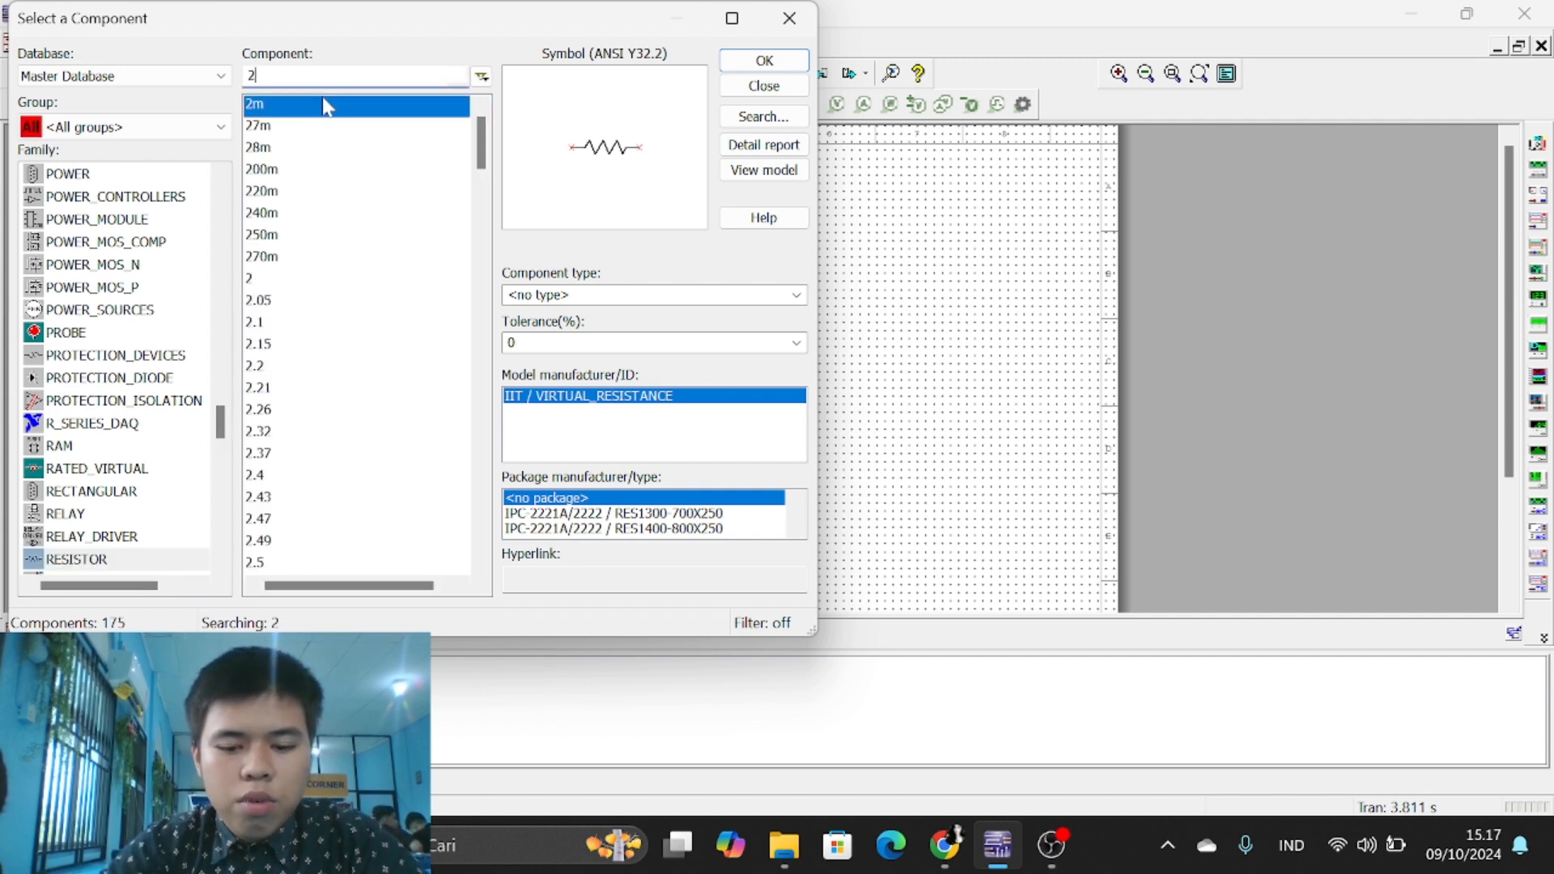
left_click(746, 68)
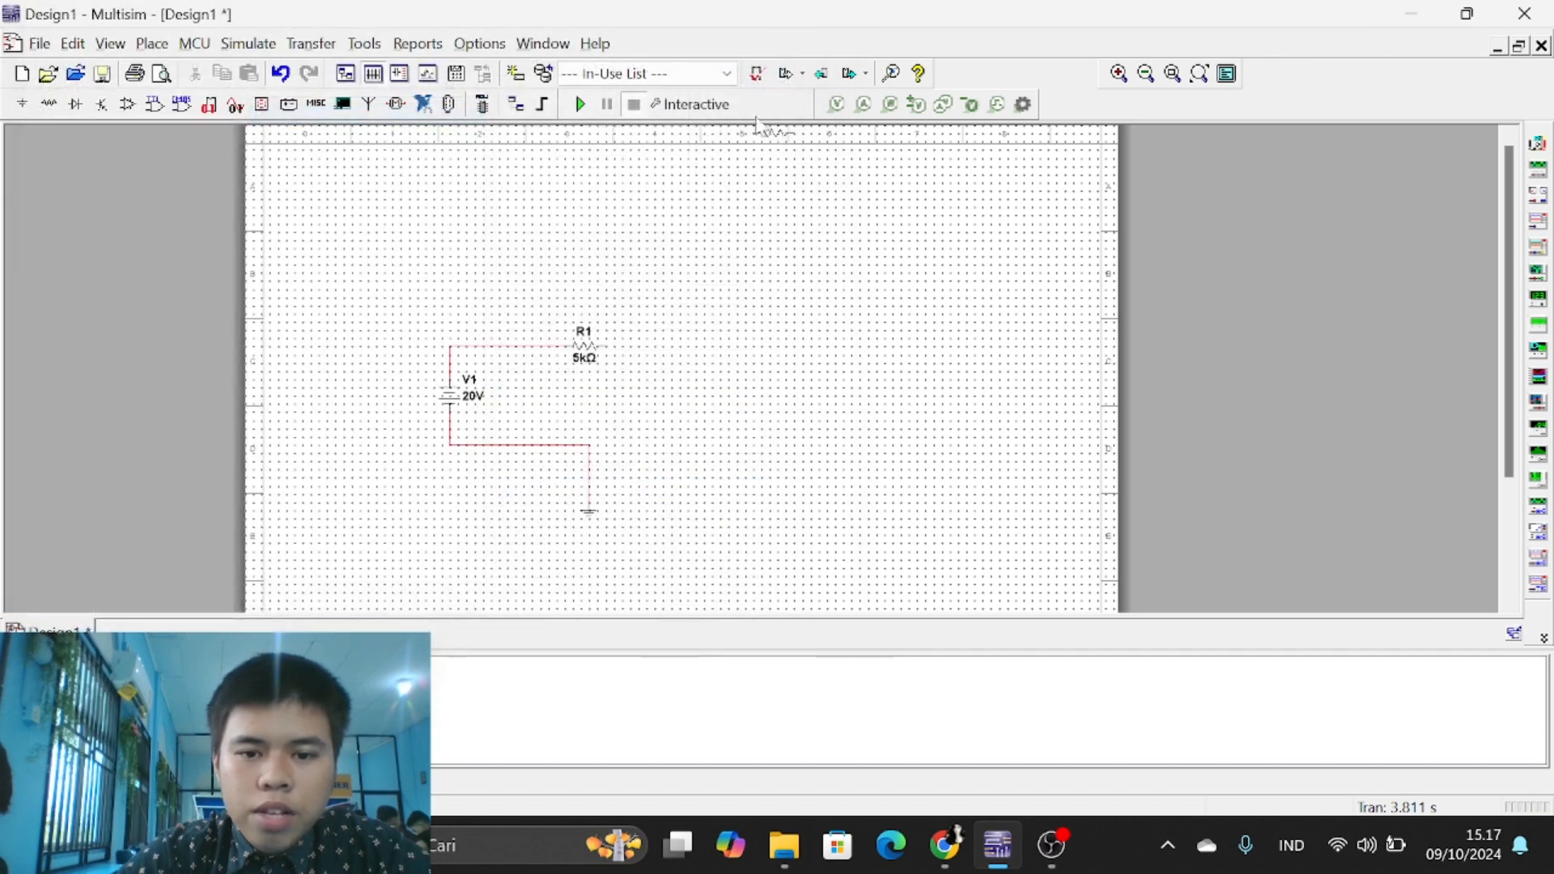
left_click(664, 396)
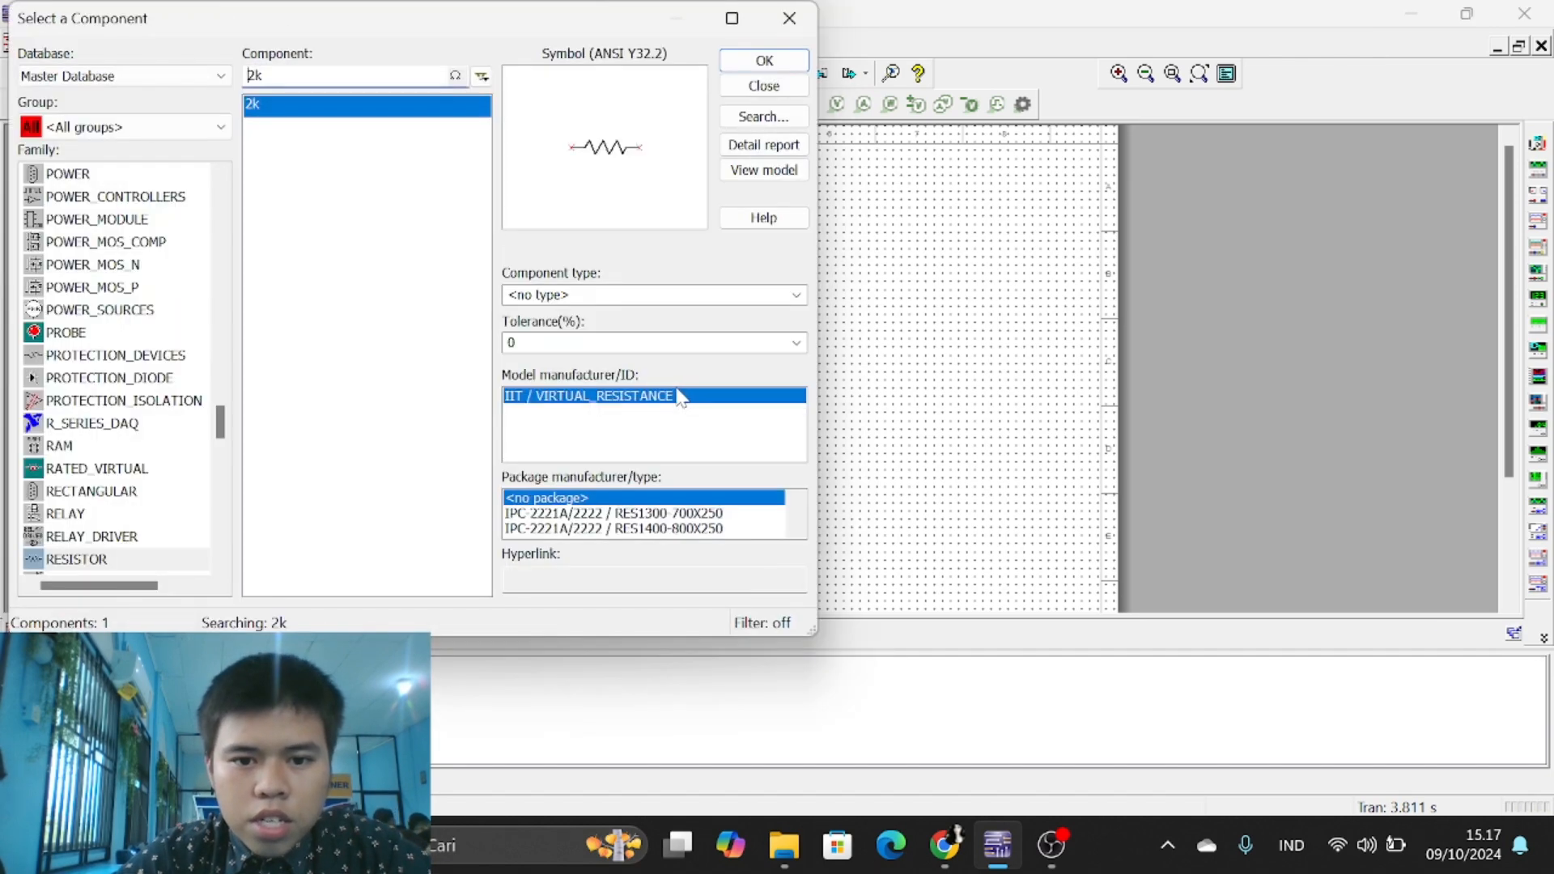
left_click(790, 16)
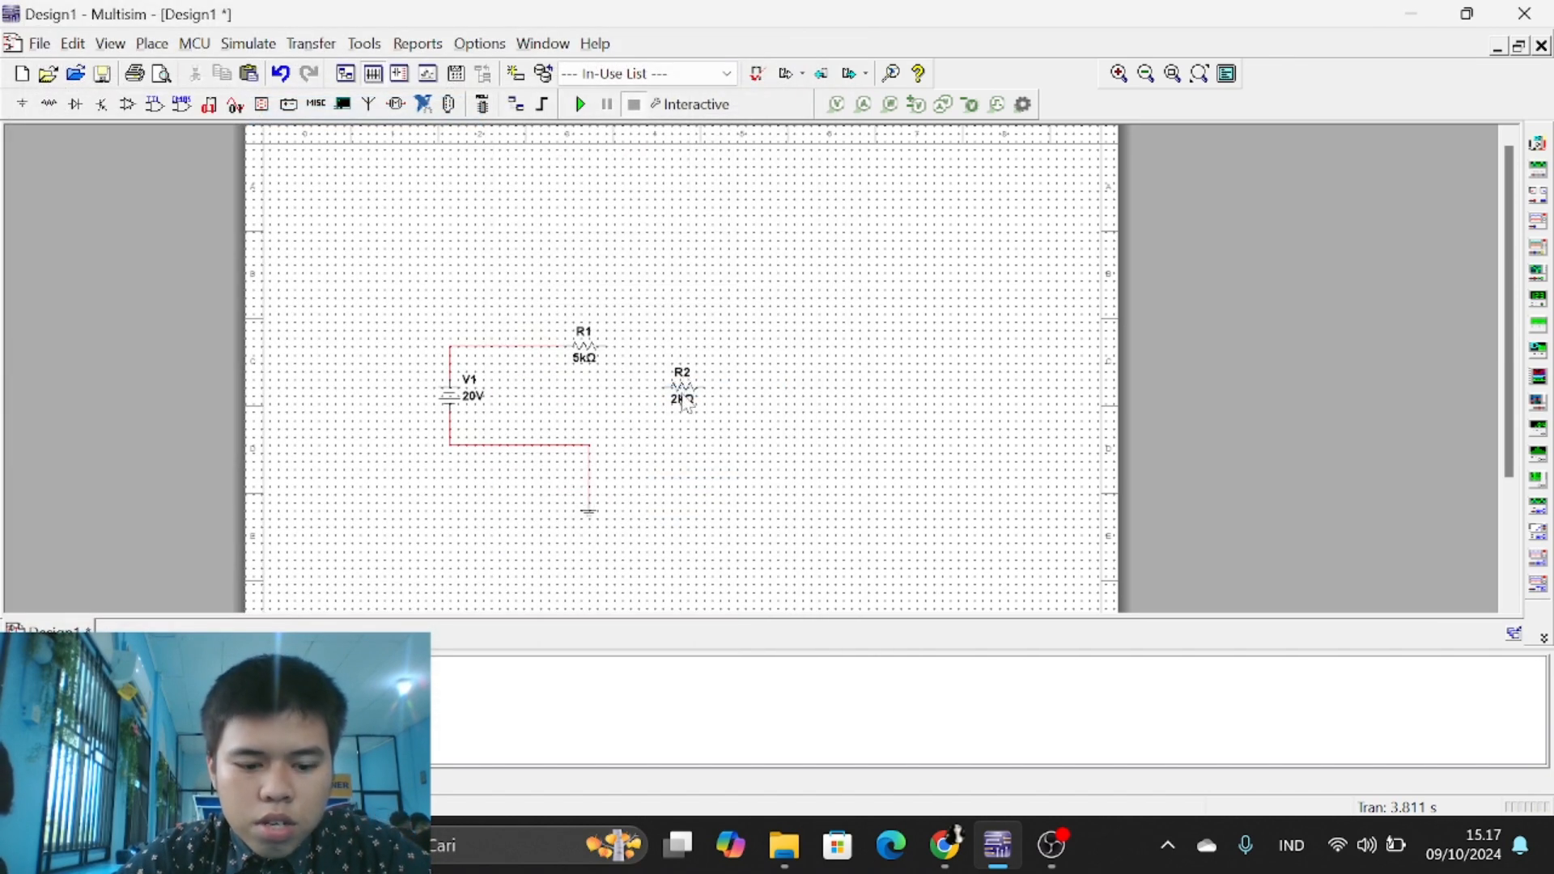
Step: Rotate resistor R2 to vertical and move it closer to R1, just below and to the right of it
key("ctrl+r")
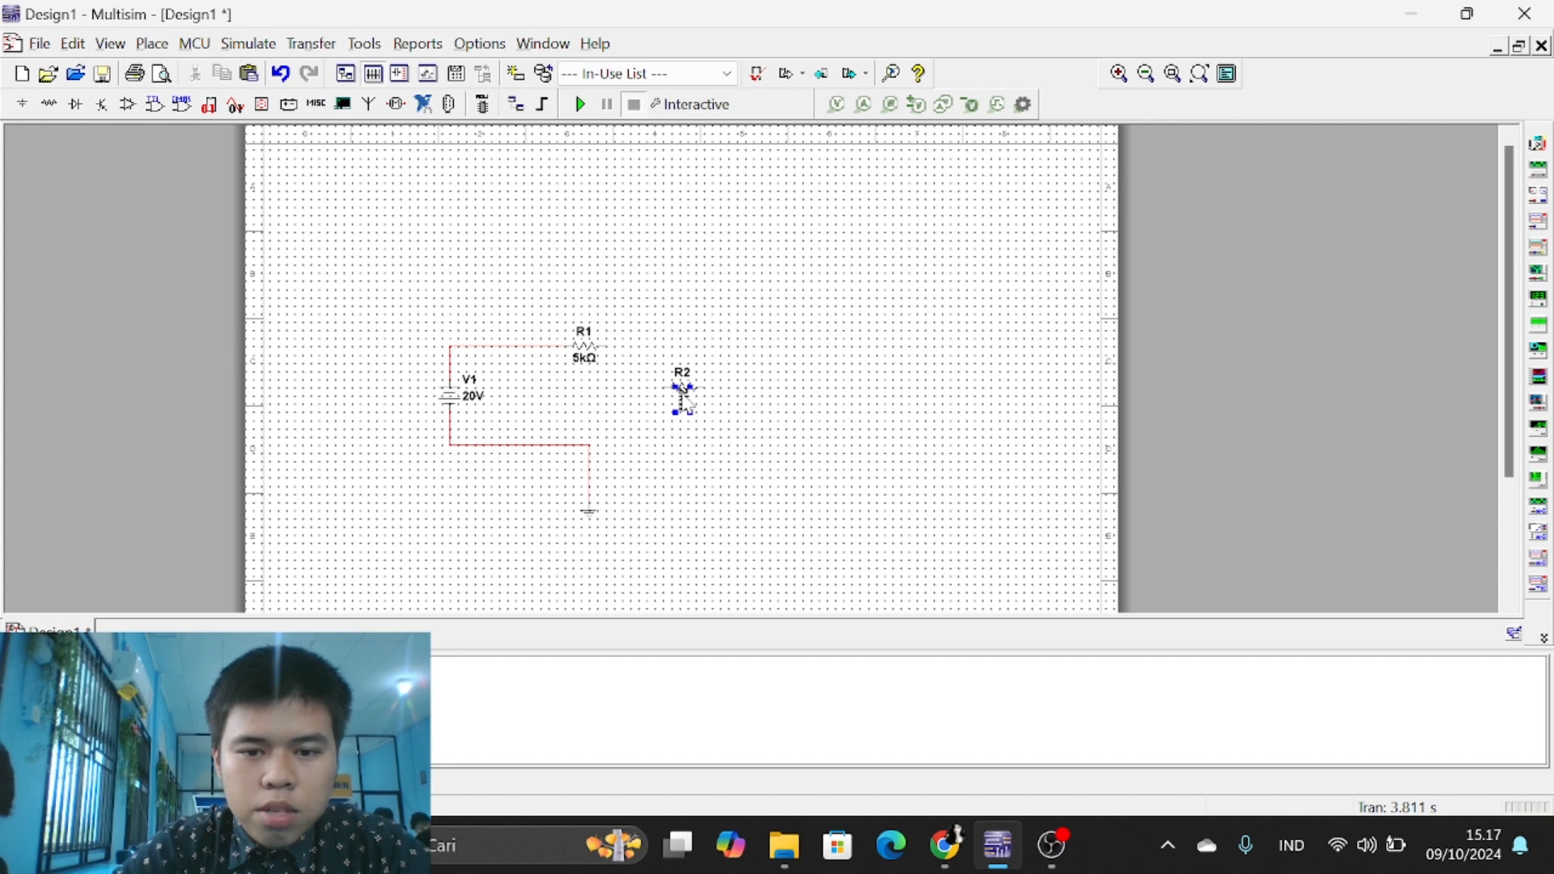
key("ctrl+z")
left_click(684, 395)
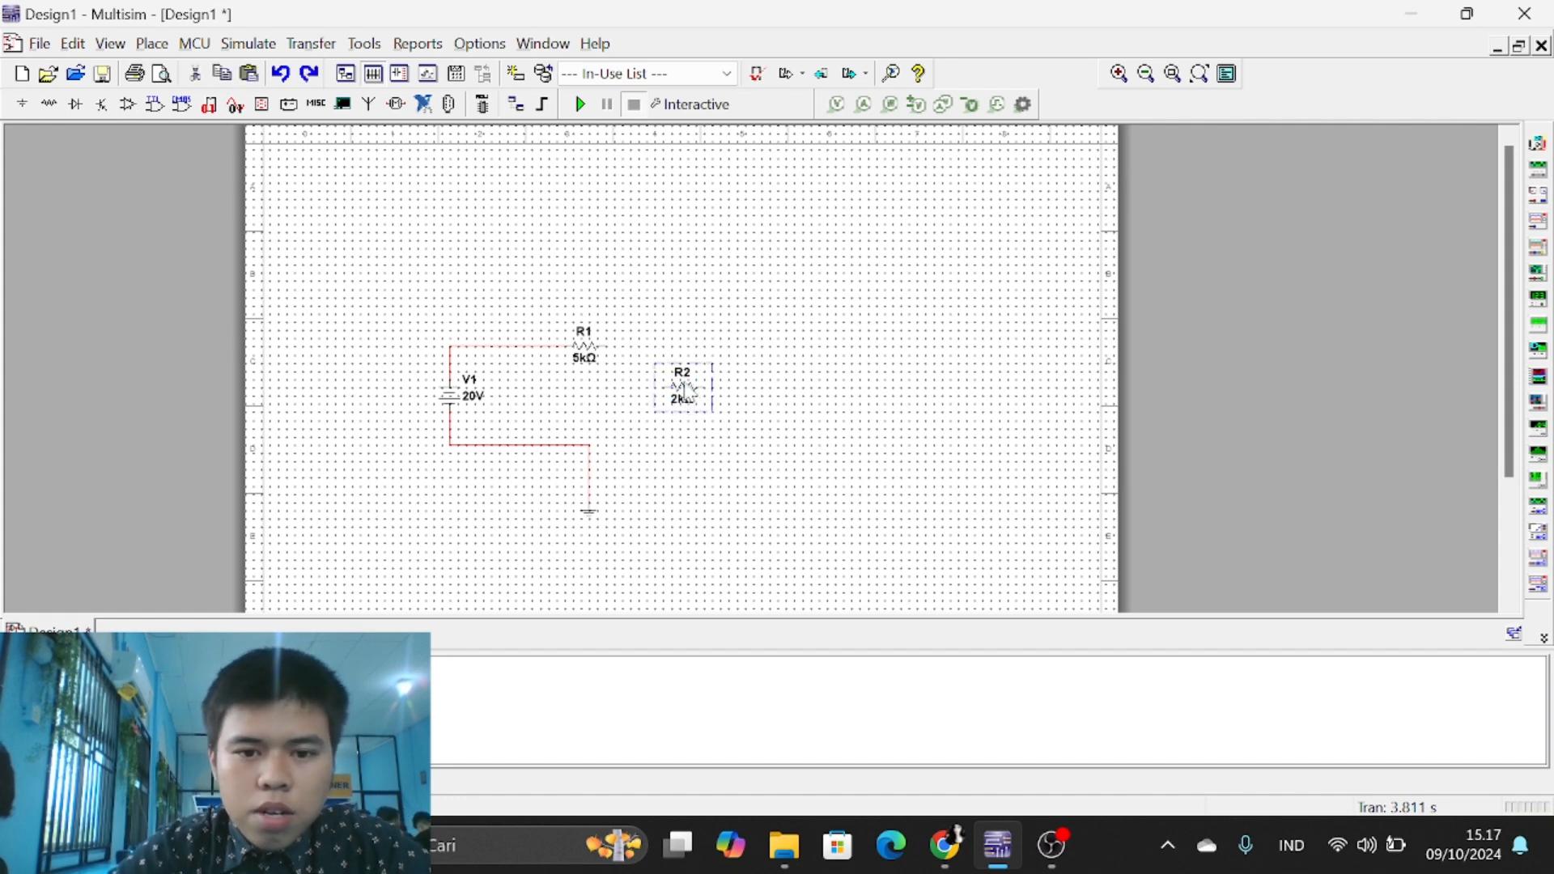
key("ctrl+r")
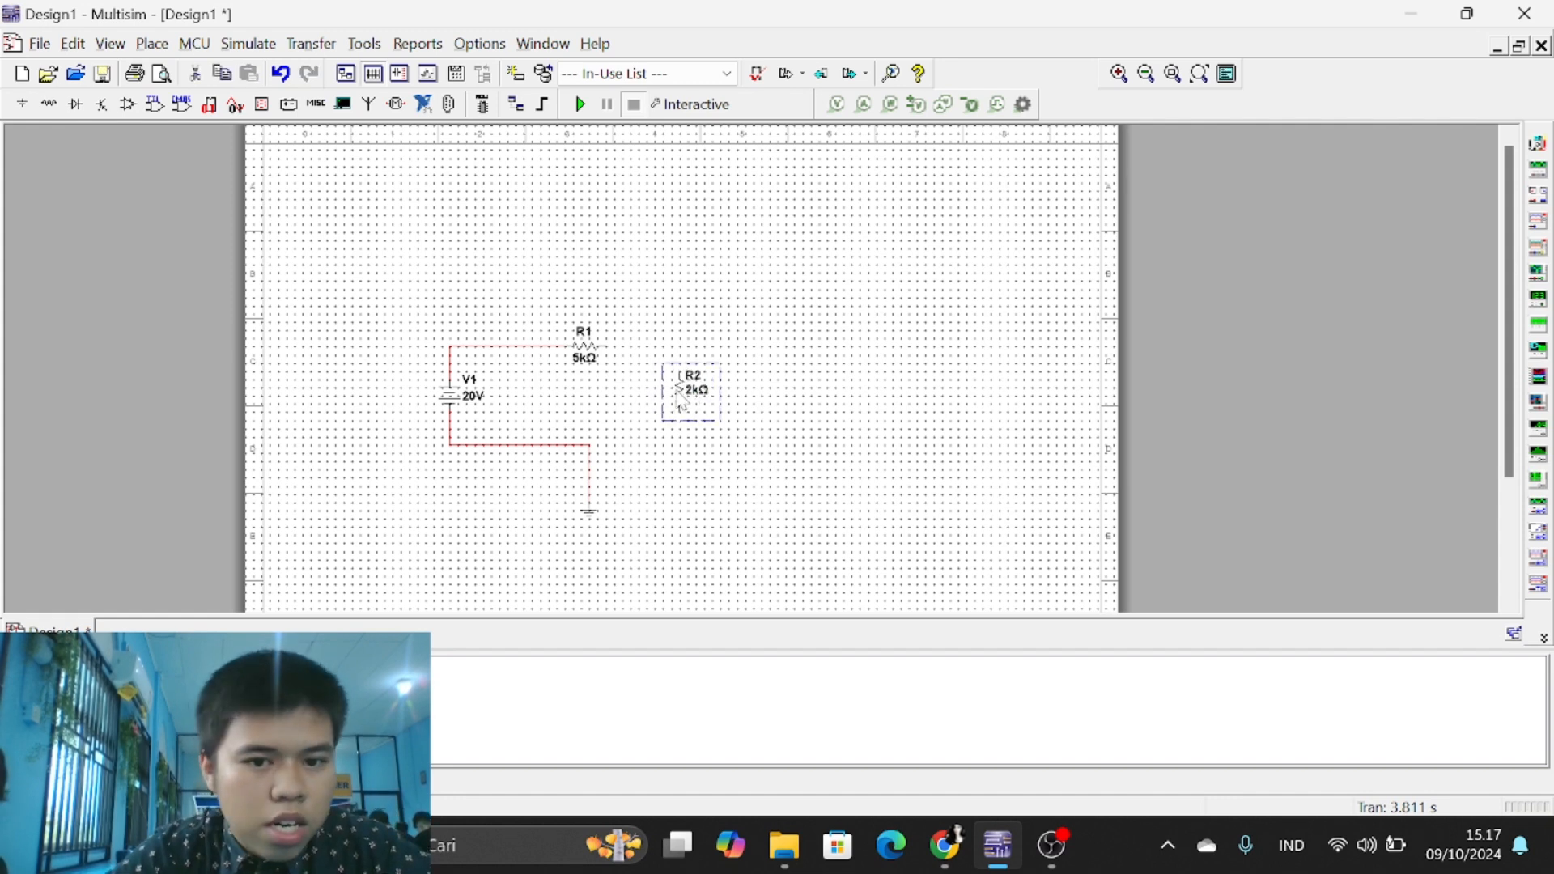
left_click_drag(684, 395, 659, 395)
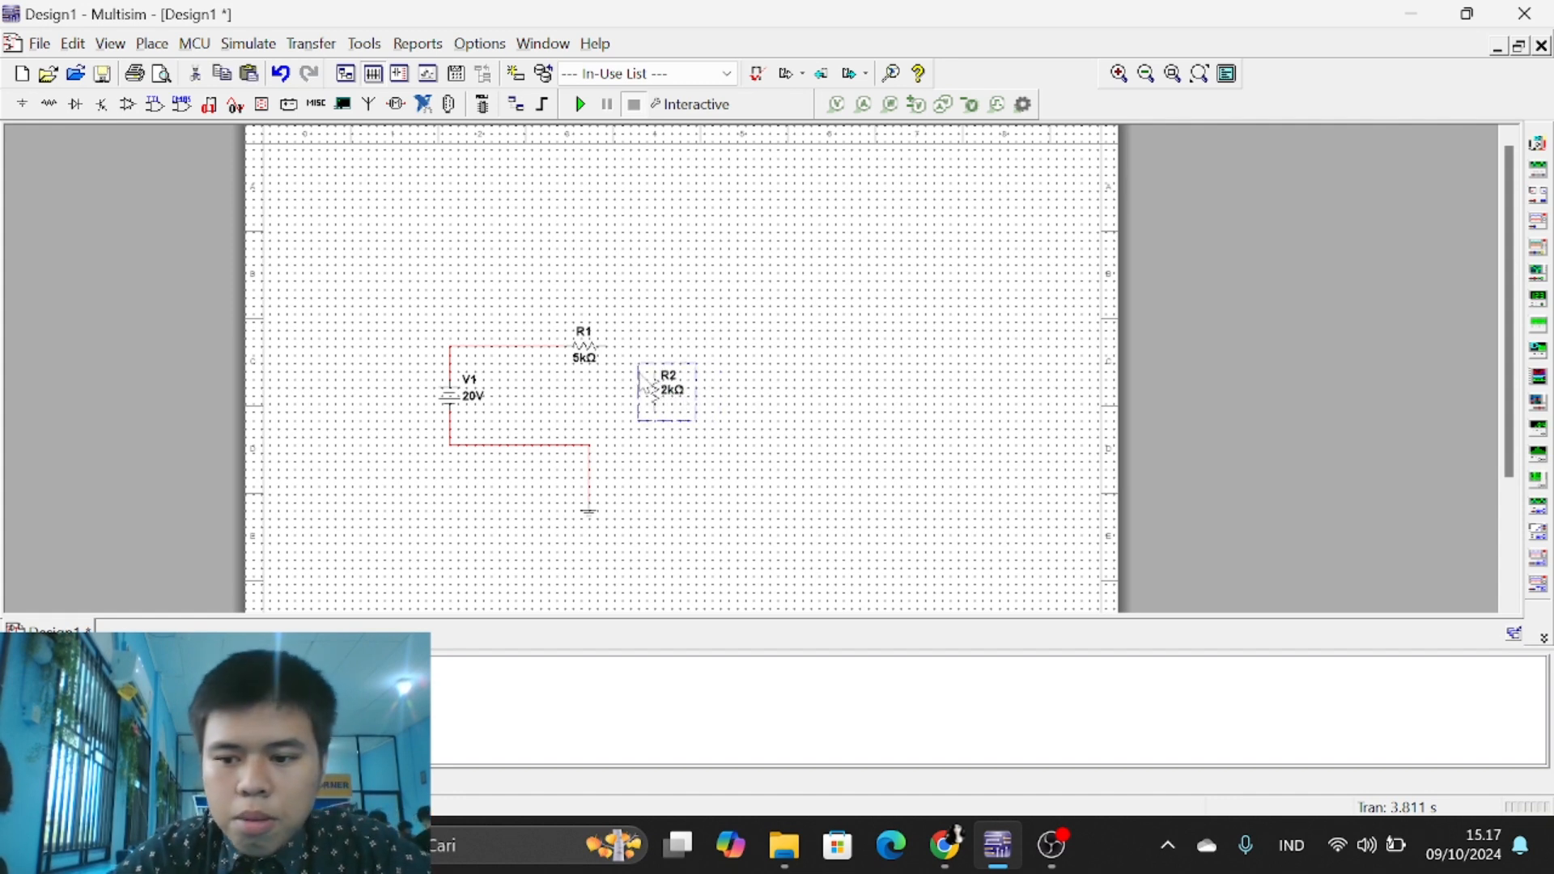
Step: Wire R1's right terminal to the upper end of R2 and R2's lower end to the ground wire junction
left_click(609, 343)
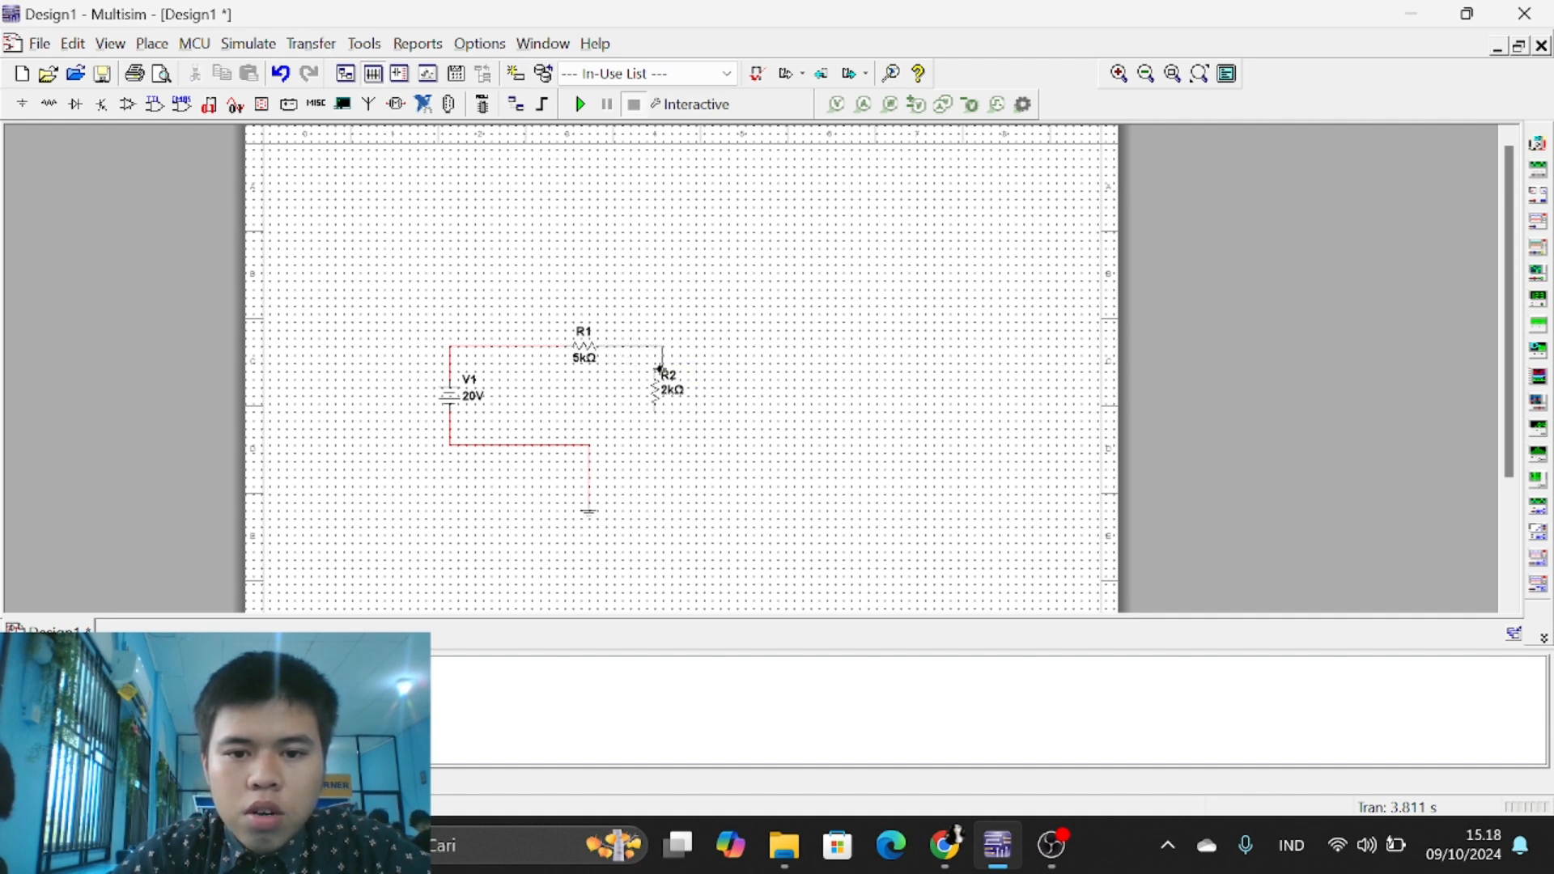
left_click(654, 370)
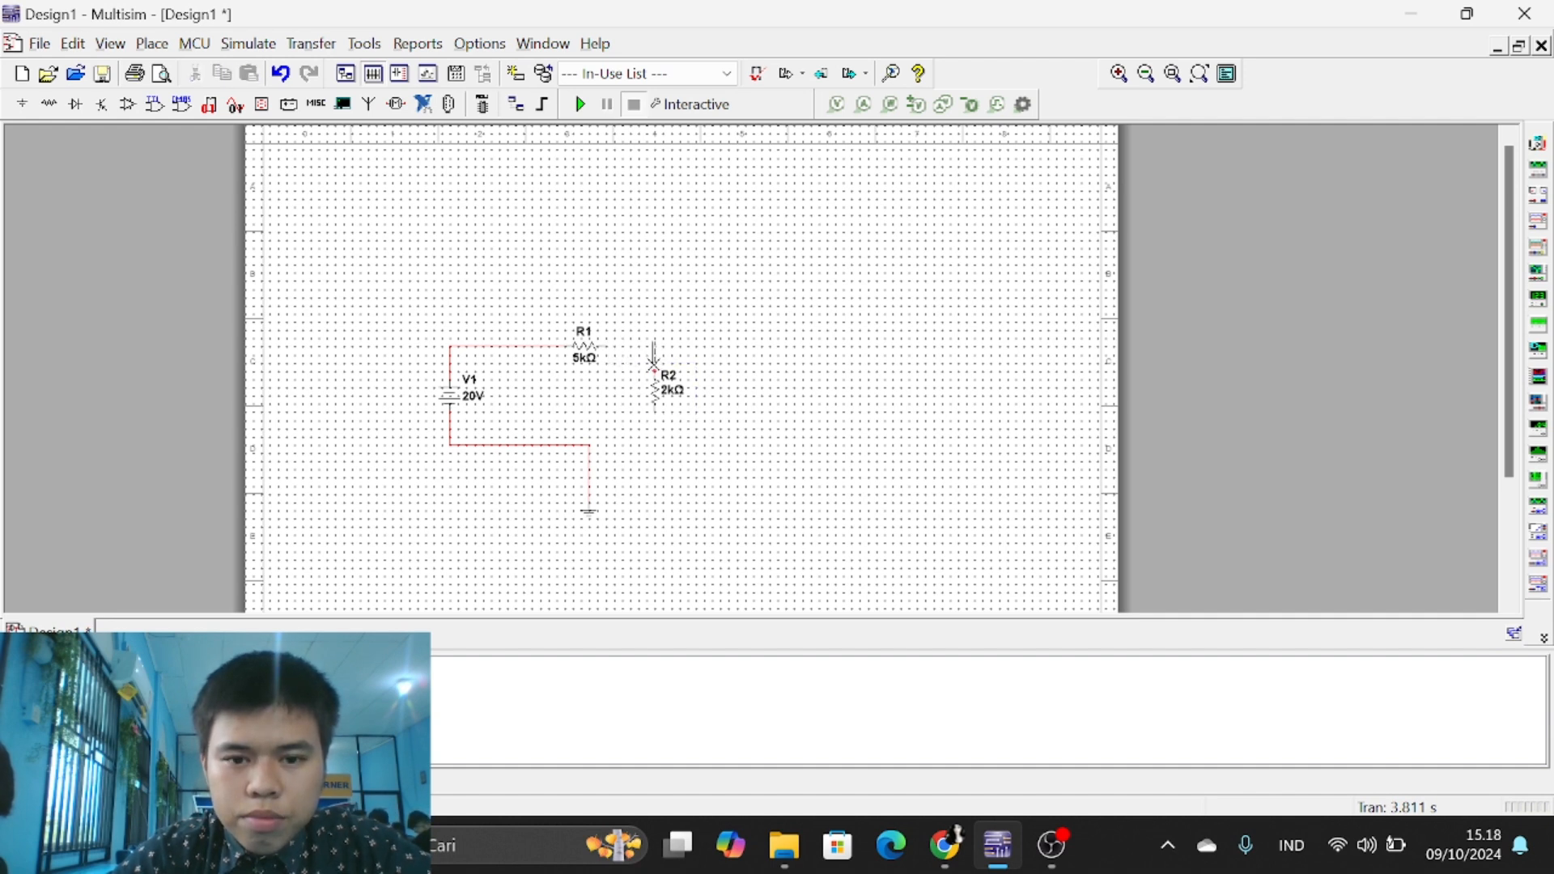
left_click(655, 410)
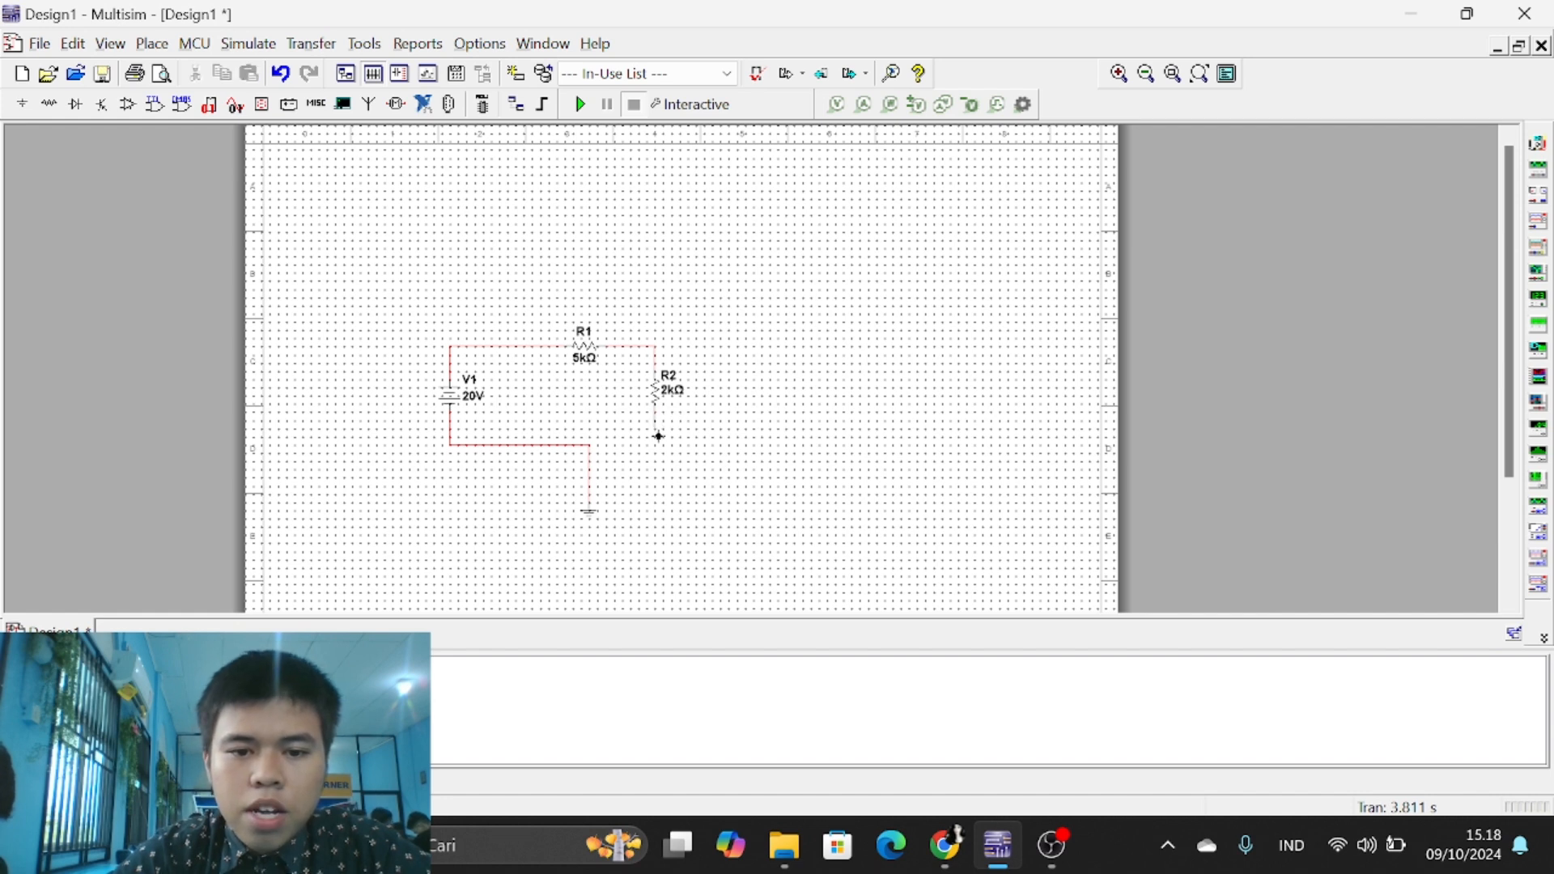
left_click(589, 444)
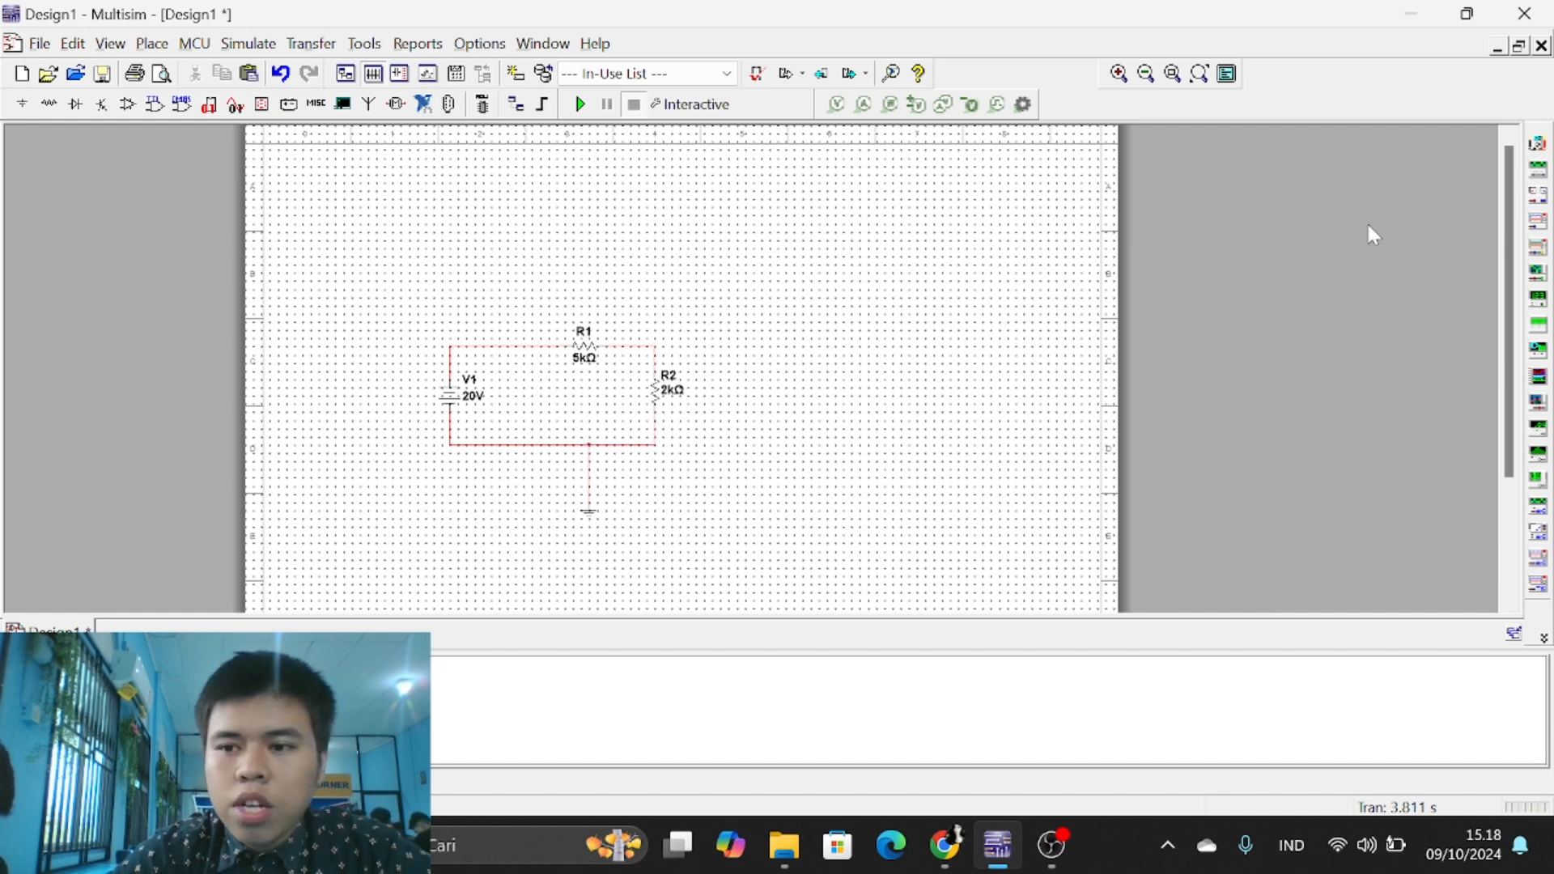
Step: Place a multimeter above R1 and wire its positive and negative terminals in parallel across R1
left_click(1537, 146)
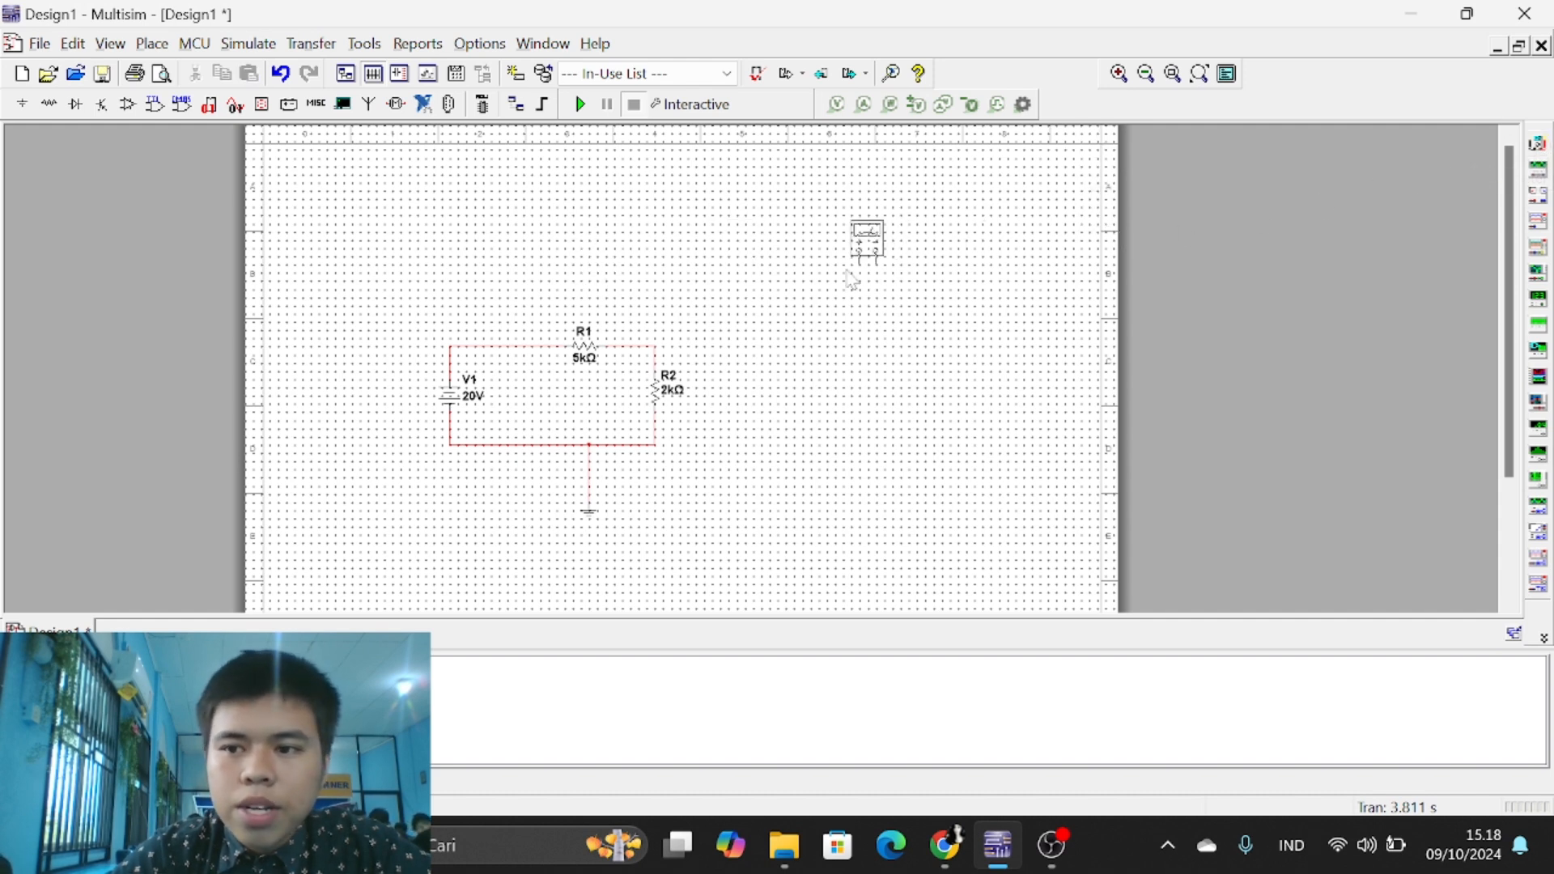
left_click(575, 288)
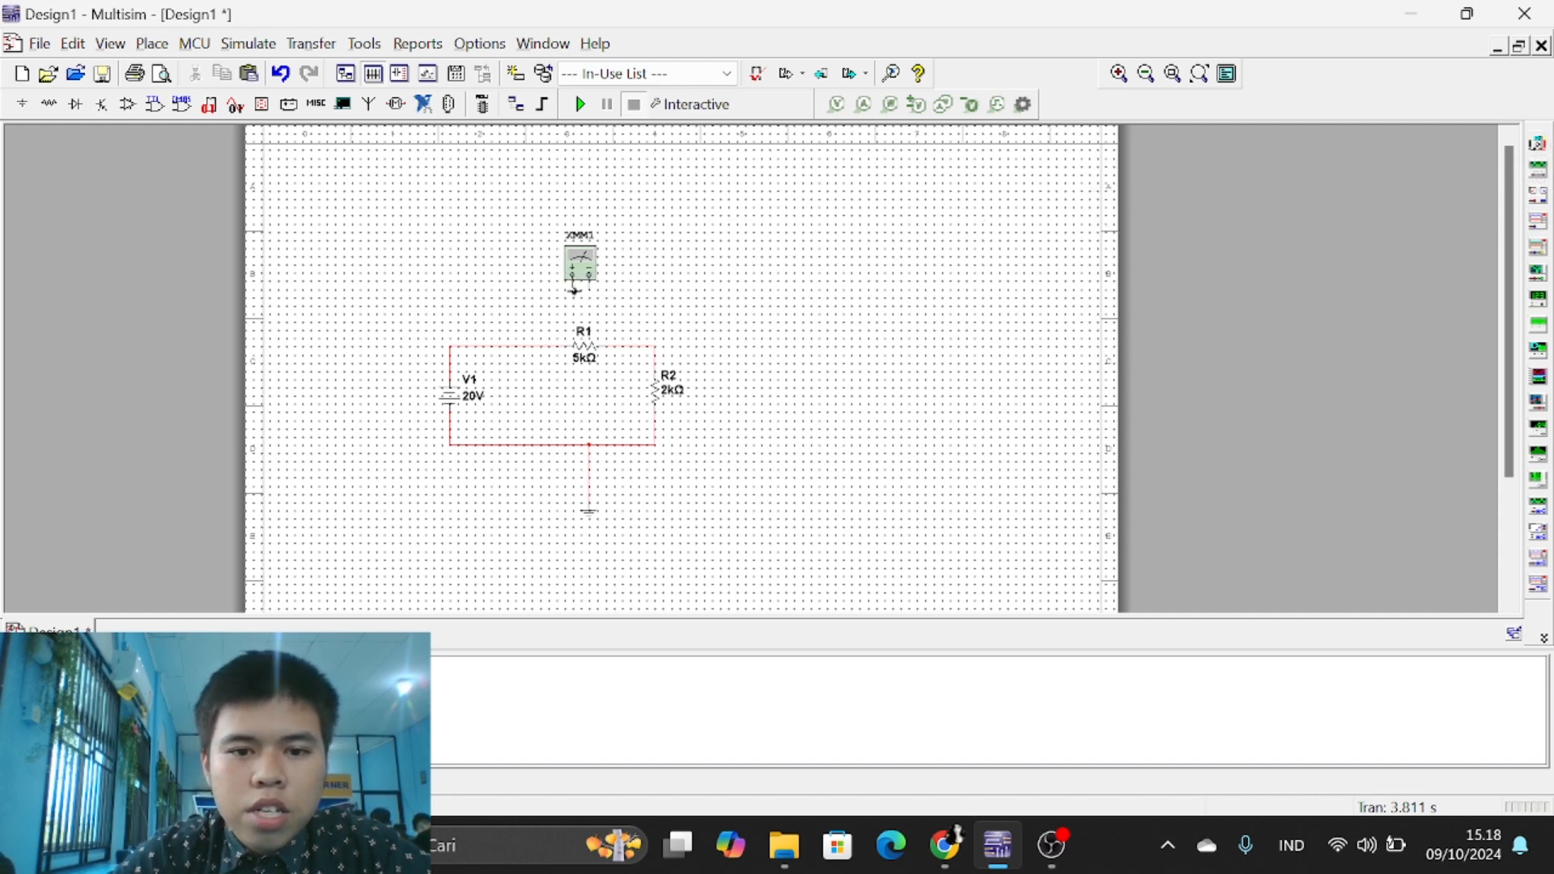
left_click(548, 345)
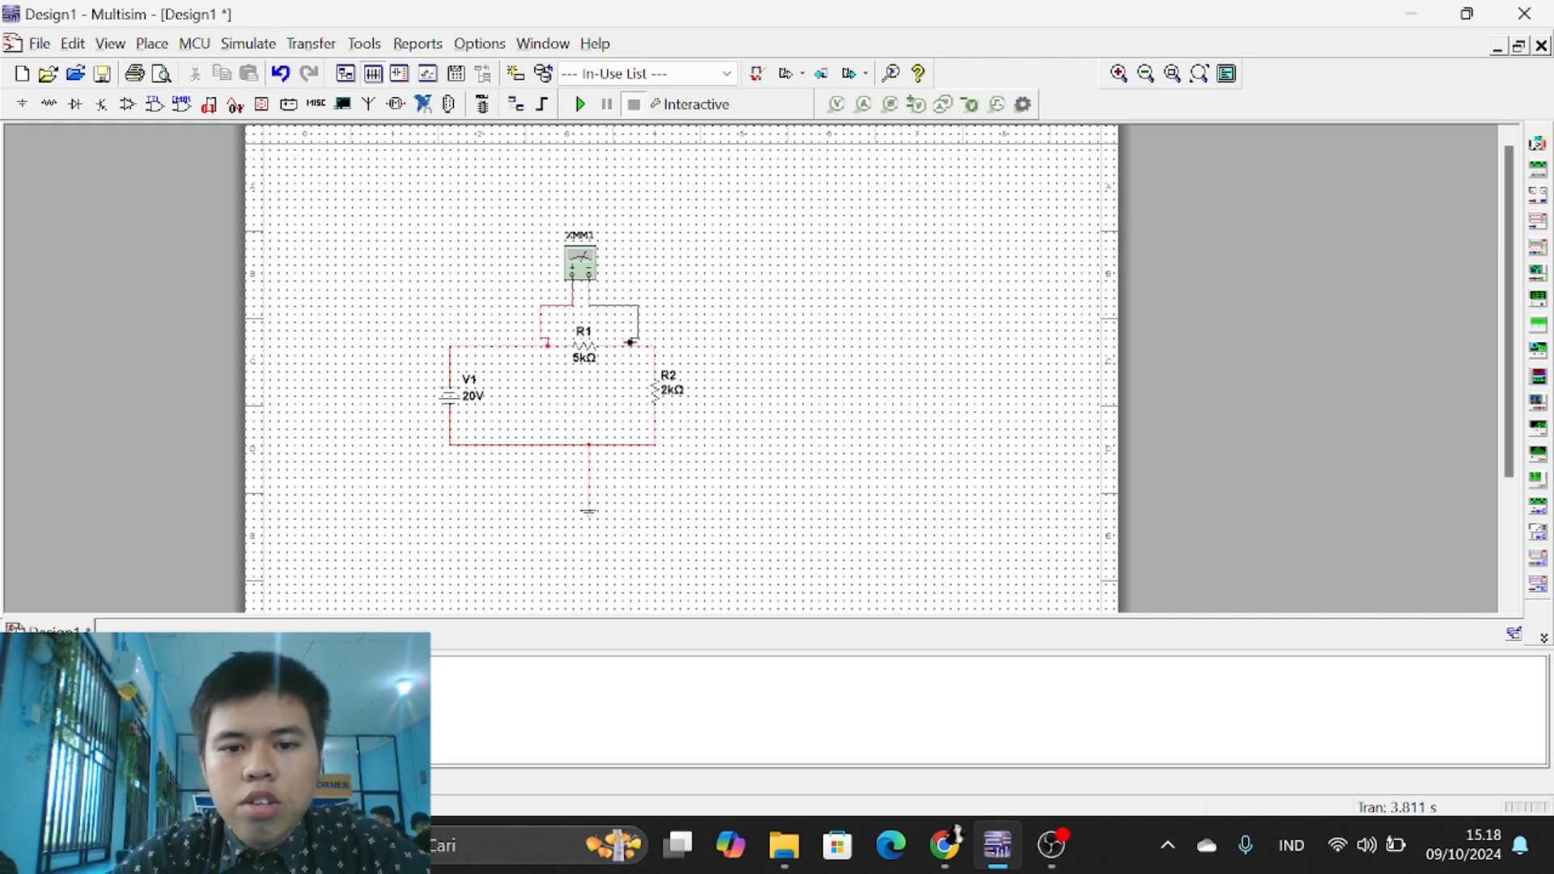
left_click(630, 346)
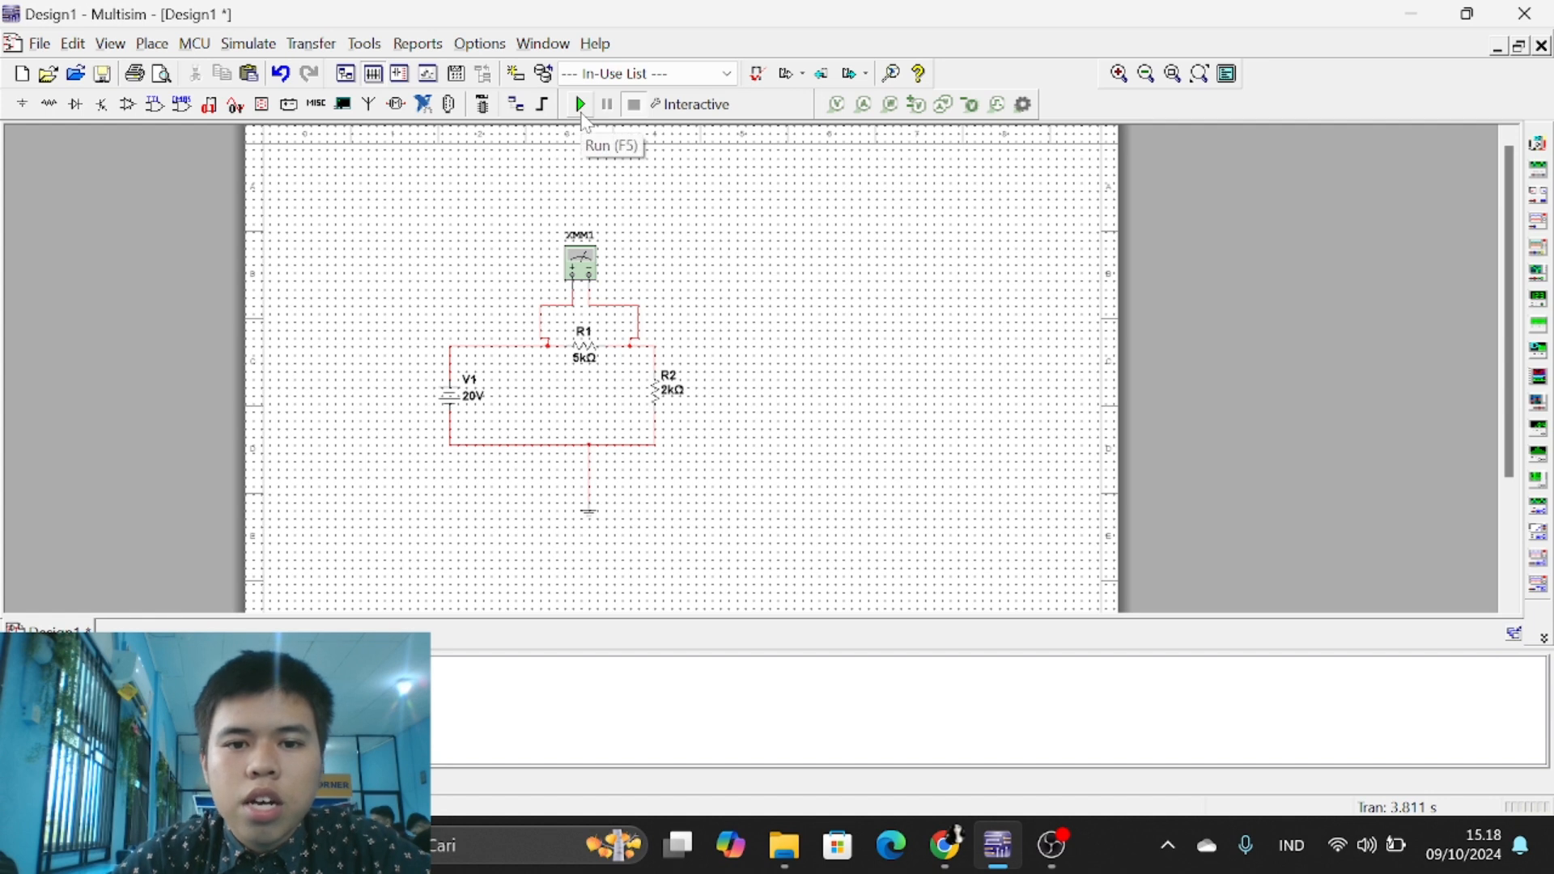
Step: Run the simulation, read the DC voltage across R1 on the multimeter, then close the readout and stop the simulation
left_click(581, 107)
double_click(582, 267)
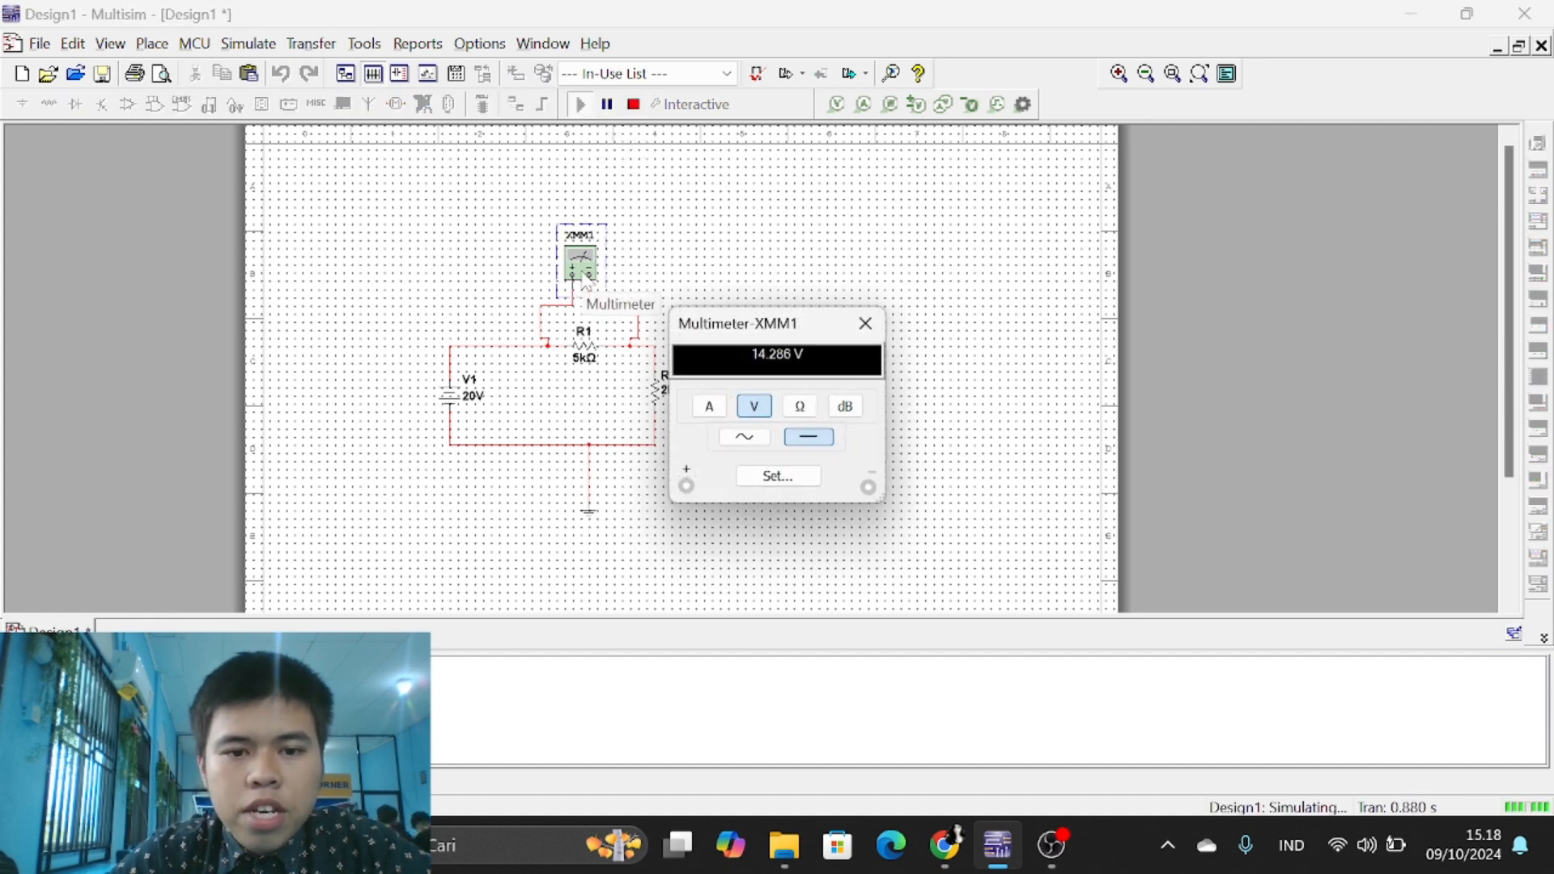
left_click_drag(752, 331, 845, 312)
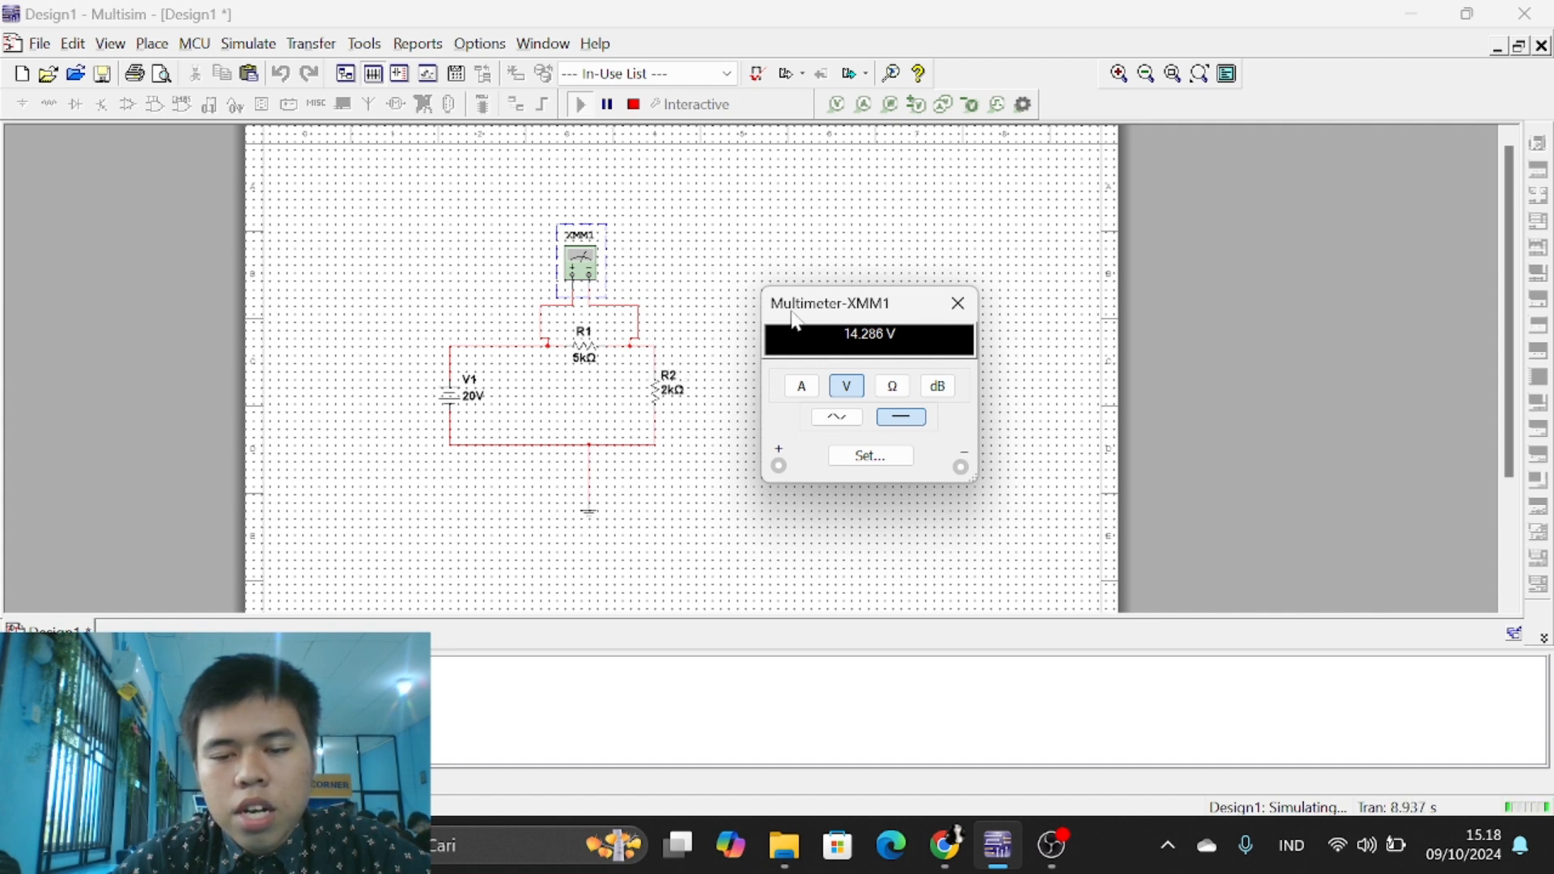
left_click(957, 304)
left_click(633, 105)
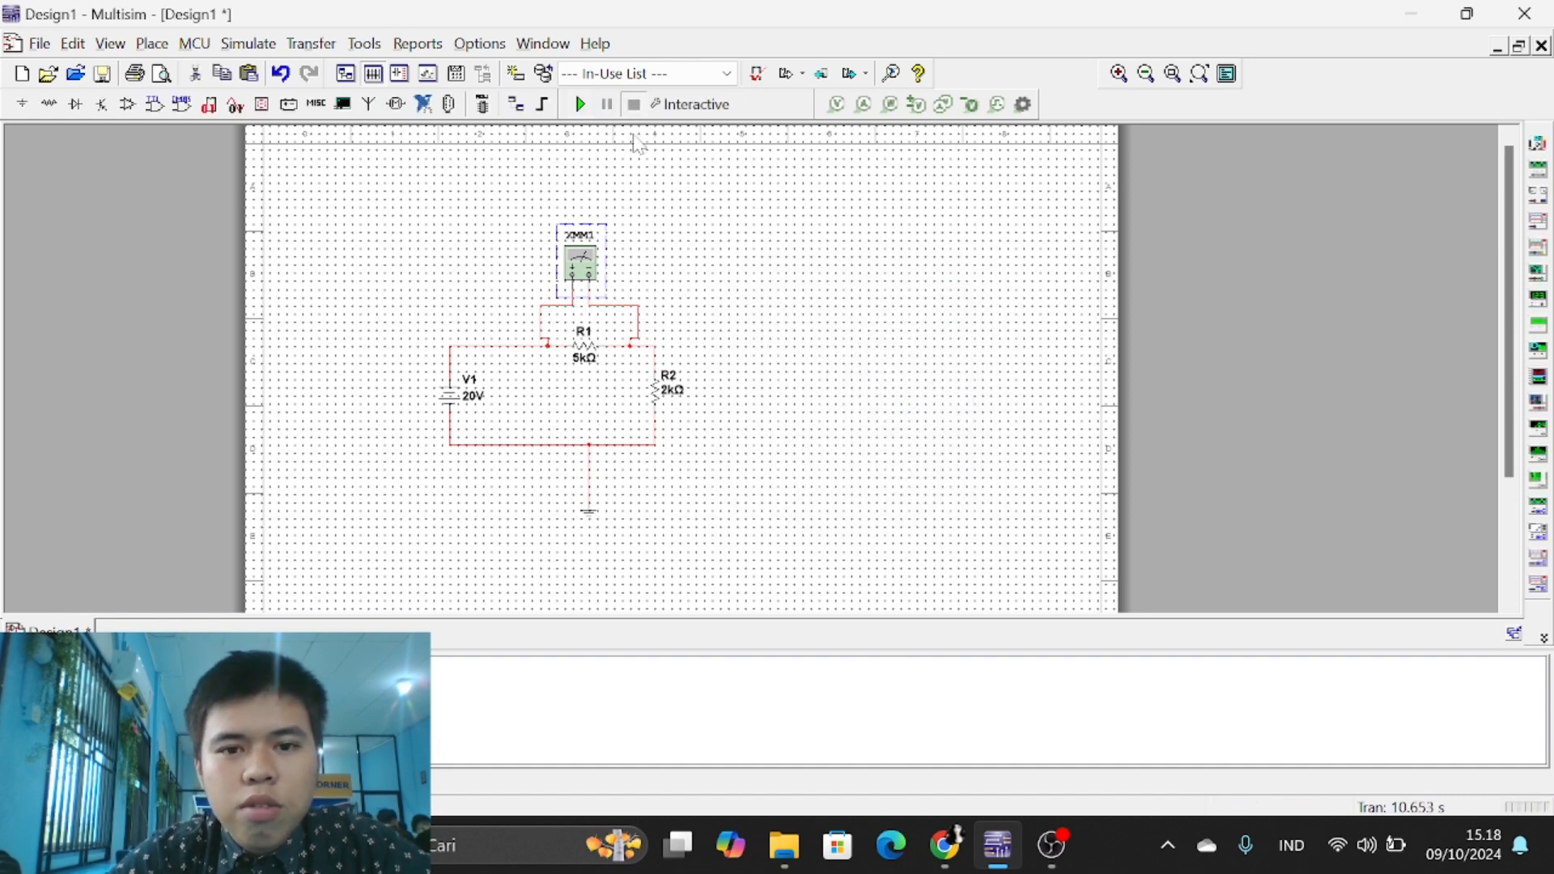
Step: Replace the multimeter across R1 with a new one wired in series between R1 and R2 instead of their direct wire
key("Delete")
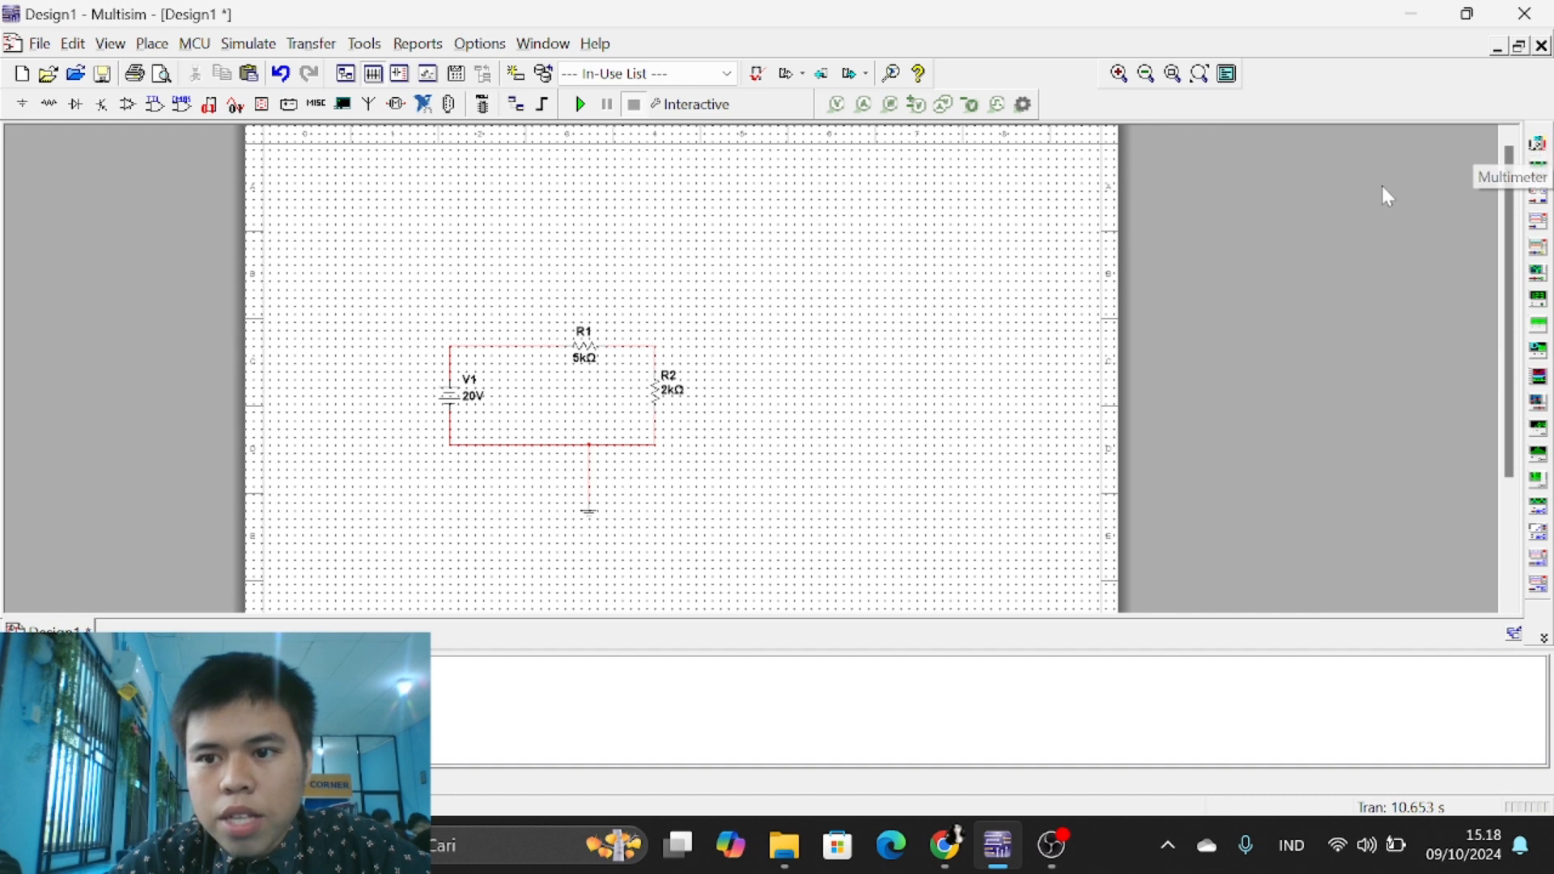
left_click(1539, 143)
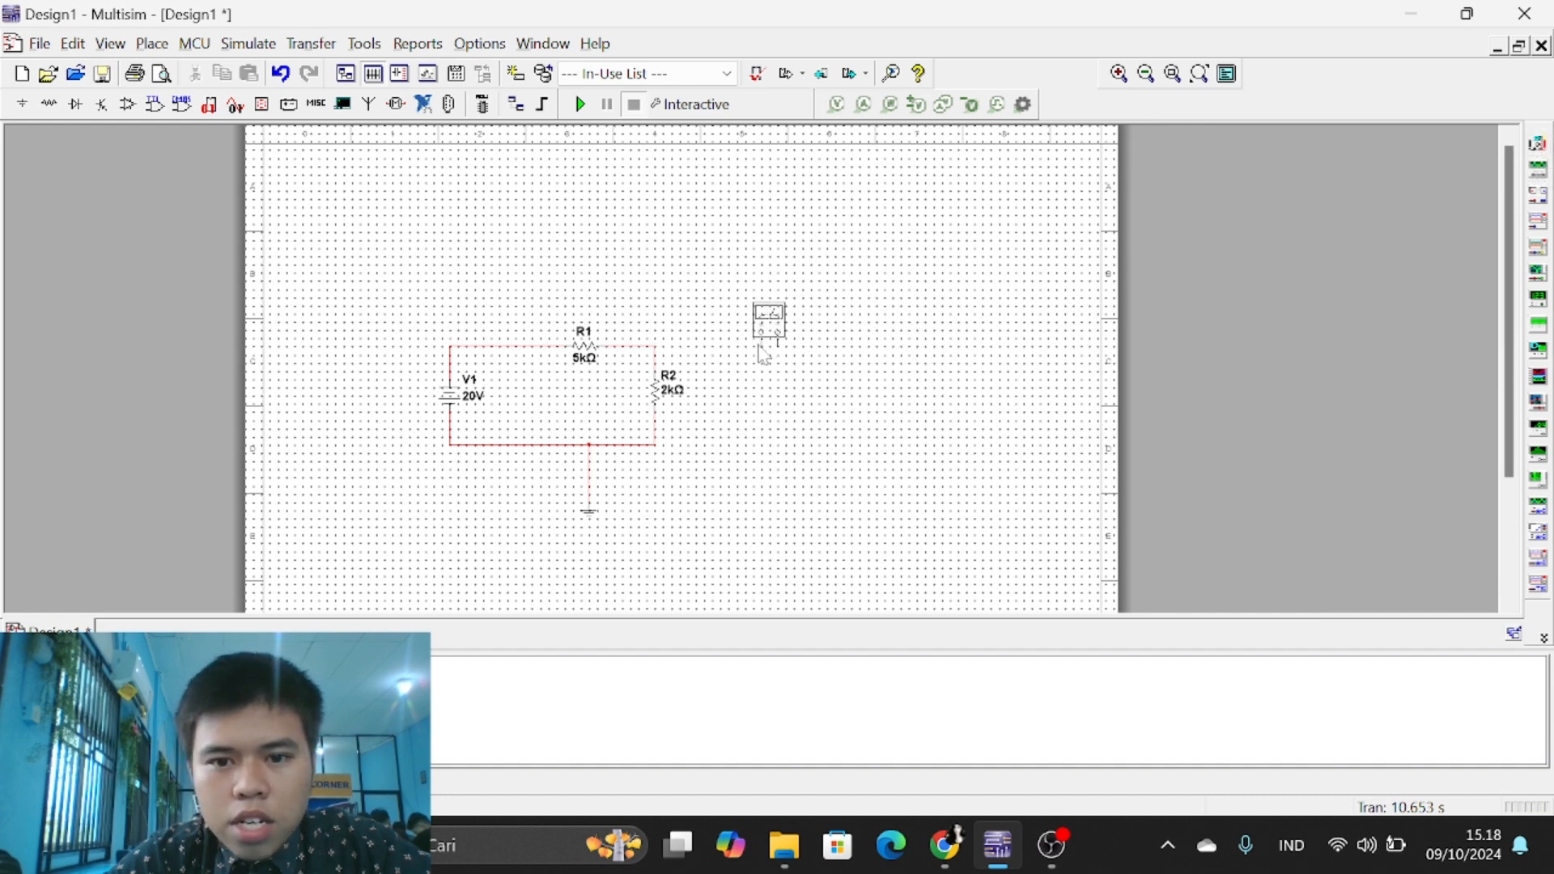
left_click(743, 330)
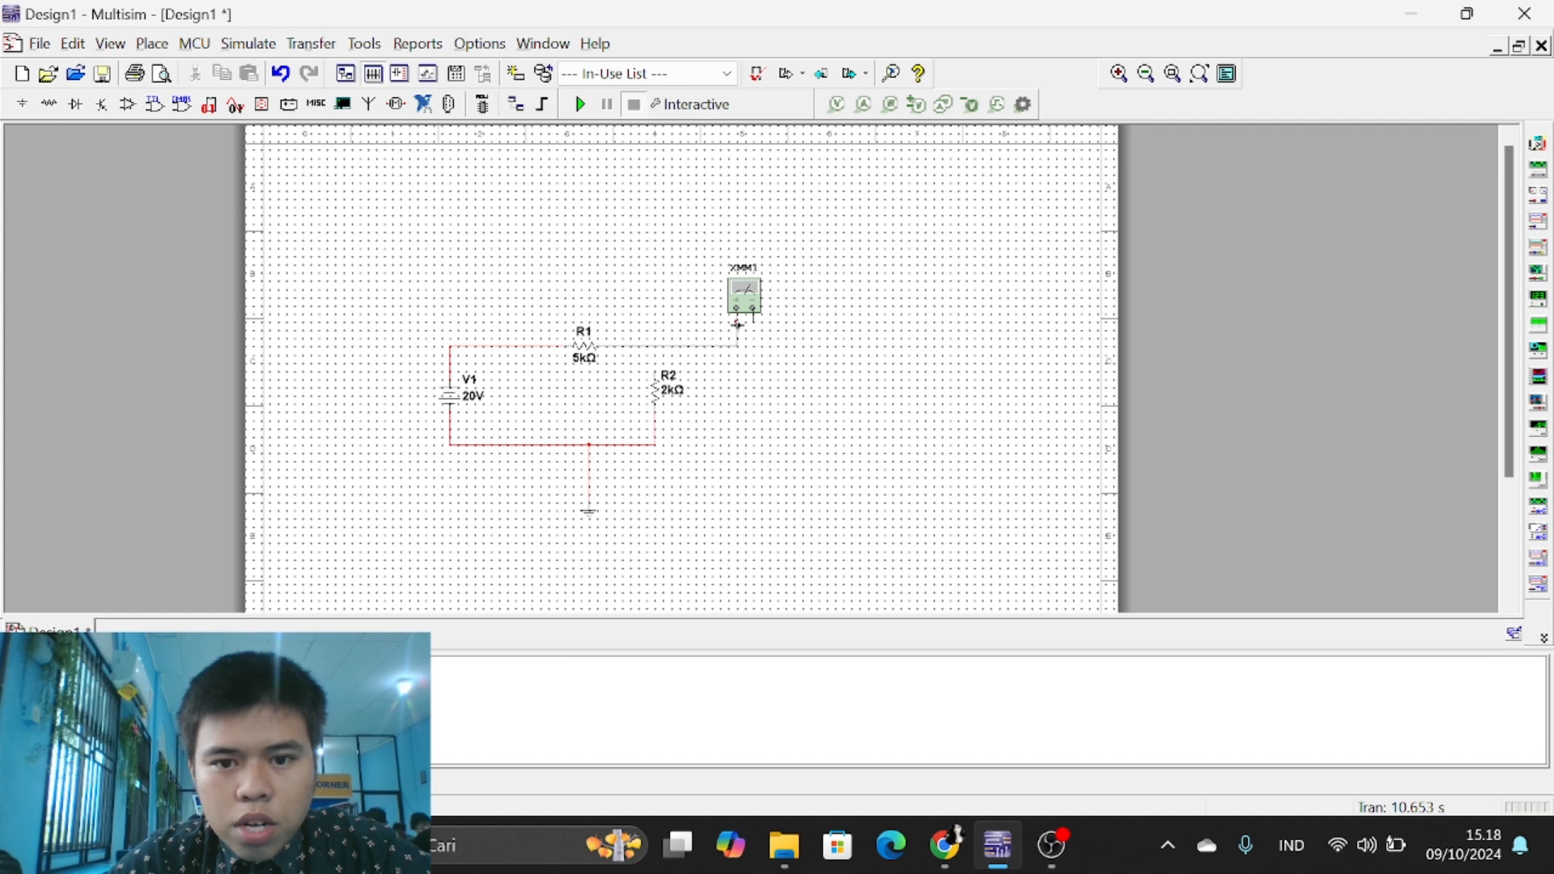
left_click(738, 325)
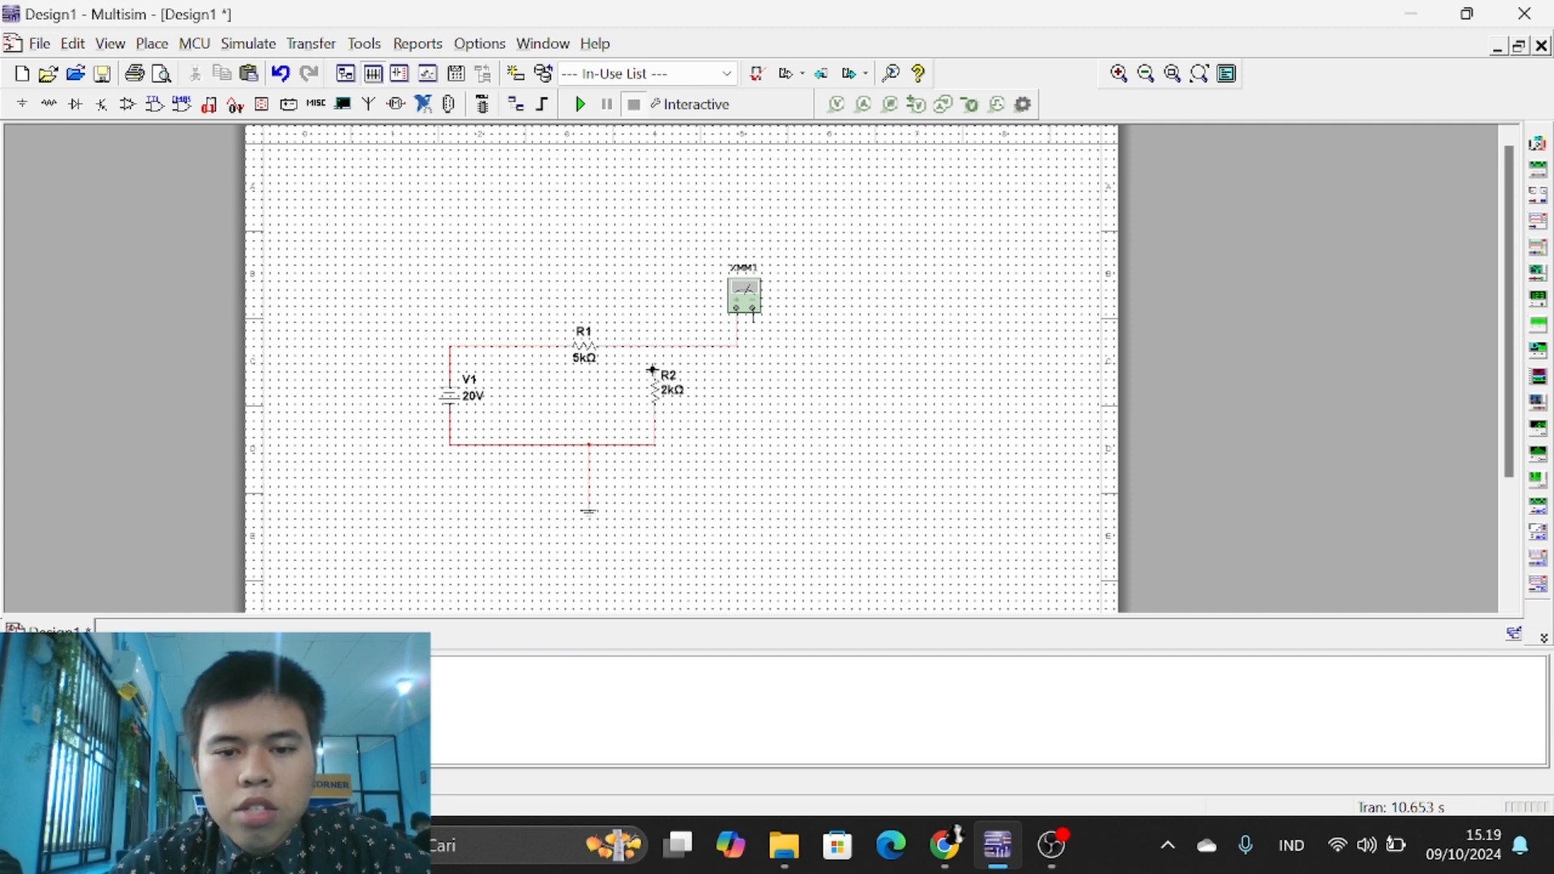
left_click(653, 370)
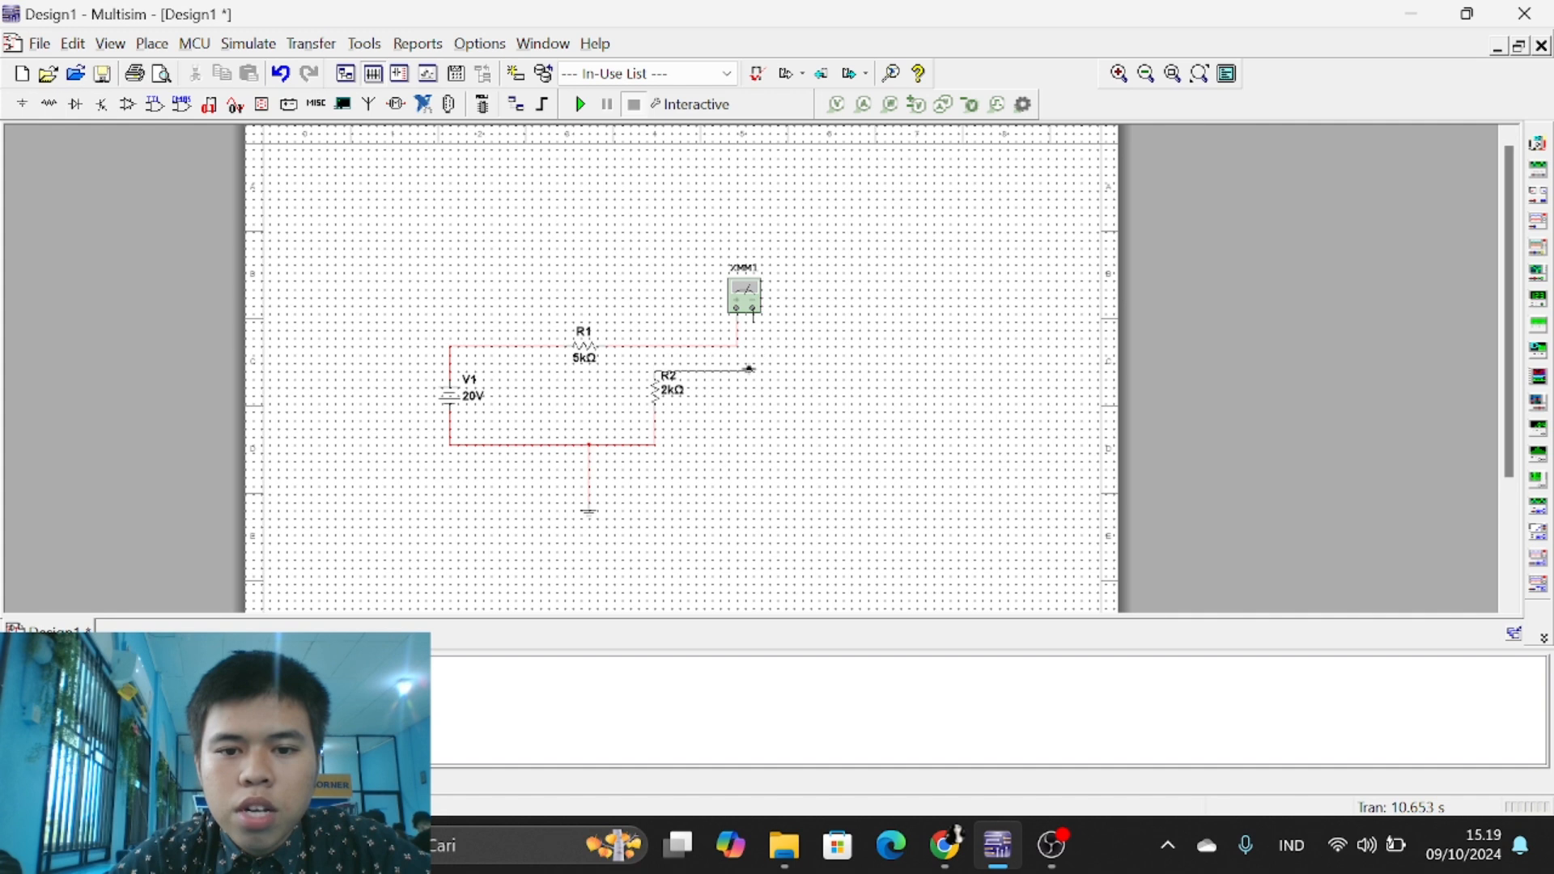
left_click(750, 318)
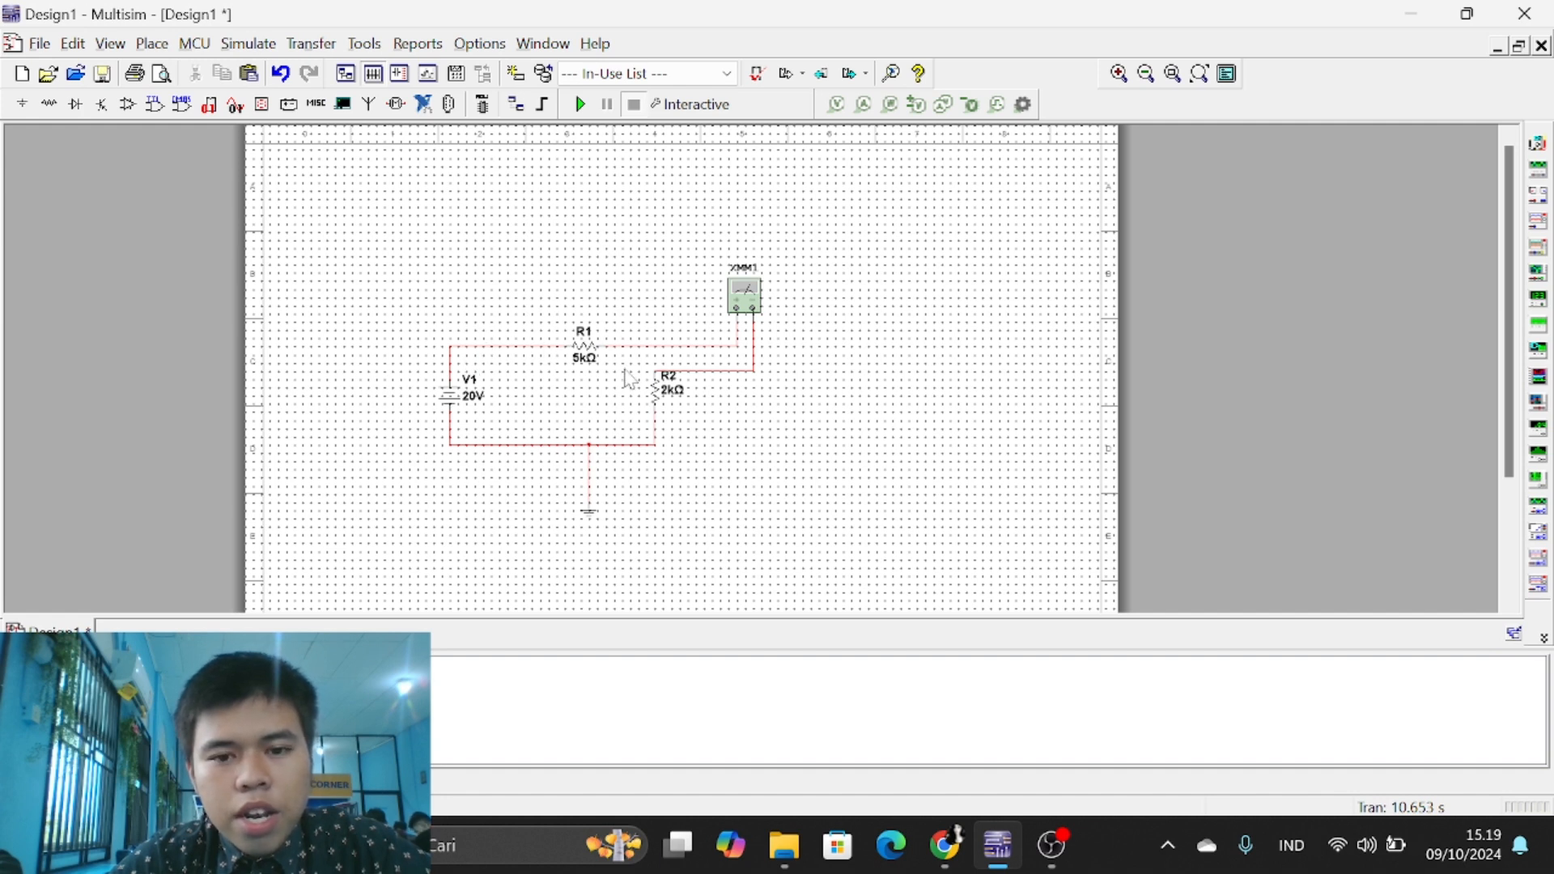
Step: Run the simulation, measure the series circuit's DC current in ampere mode, then close the multimeter readout and stop the simulation
left_click(579, 113)
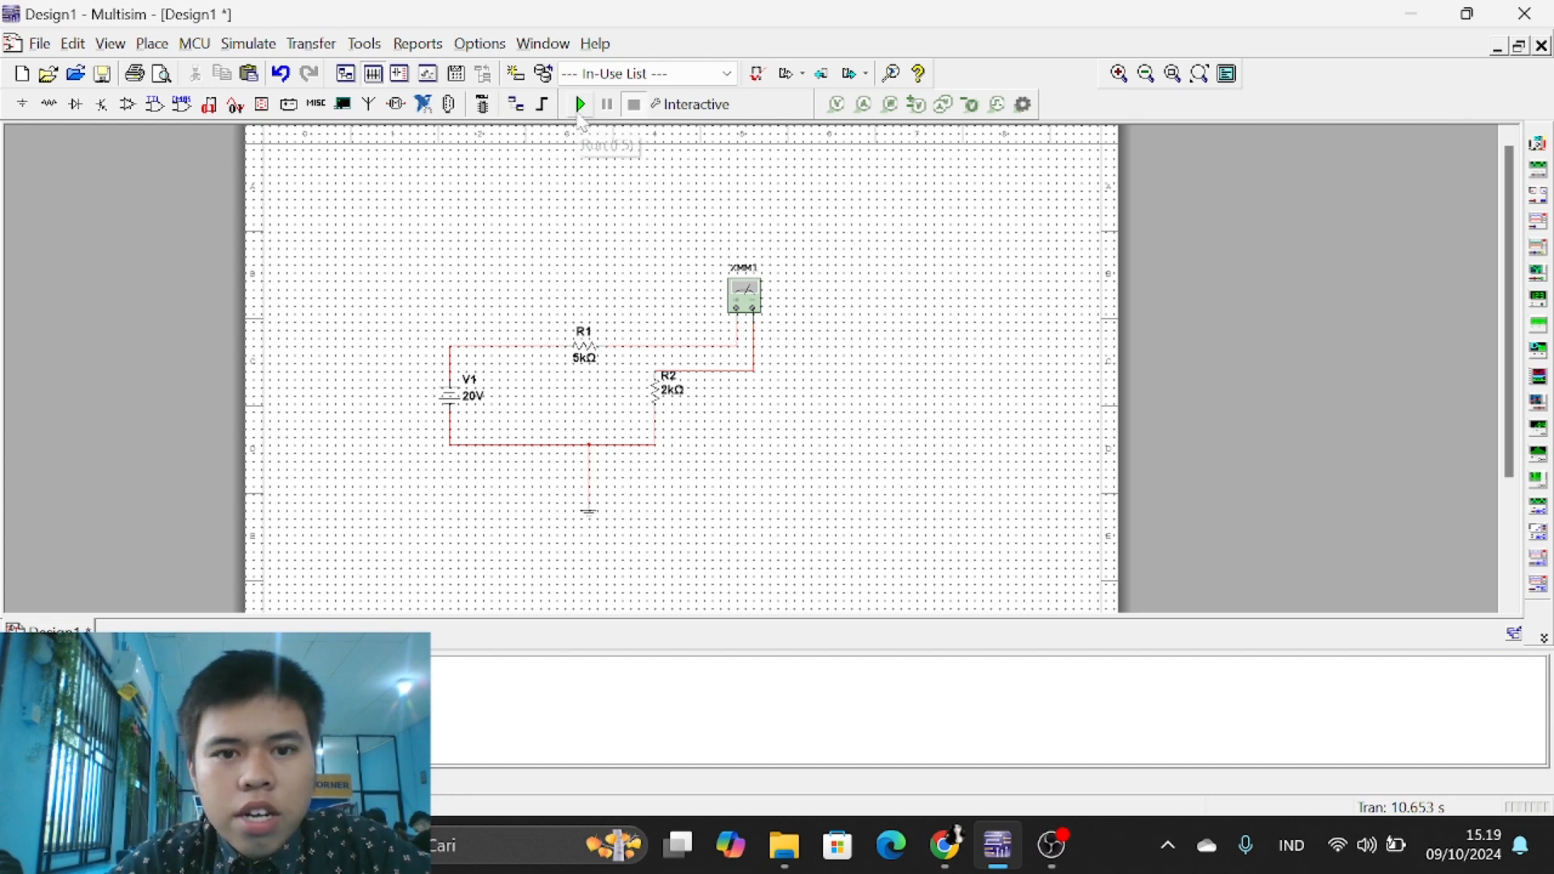
double_click(743, 293)
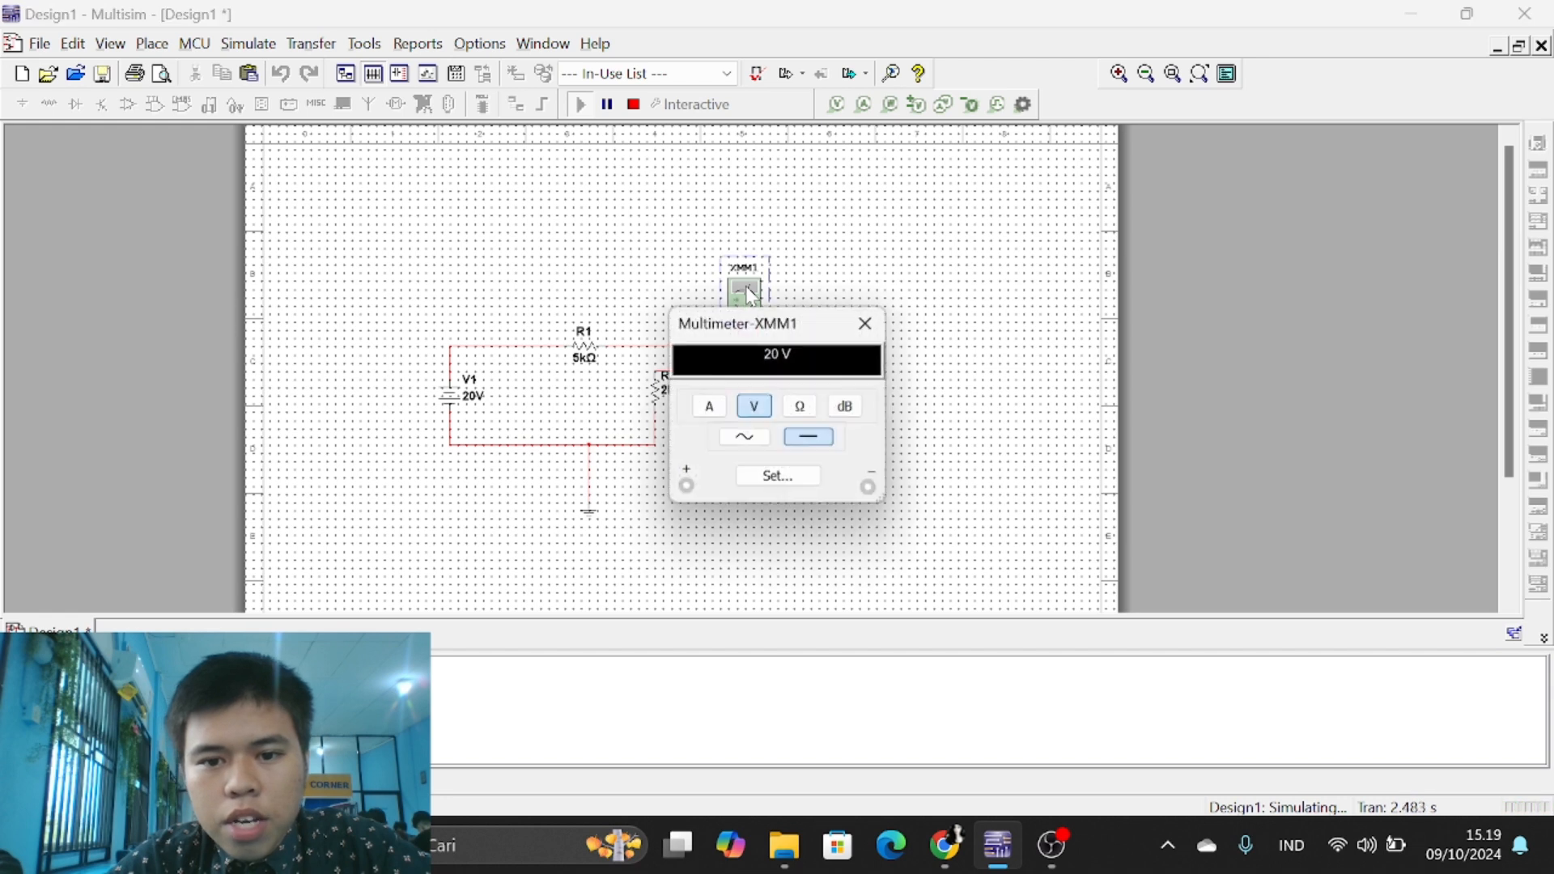
left_click(710, 408)
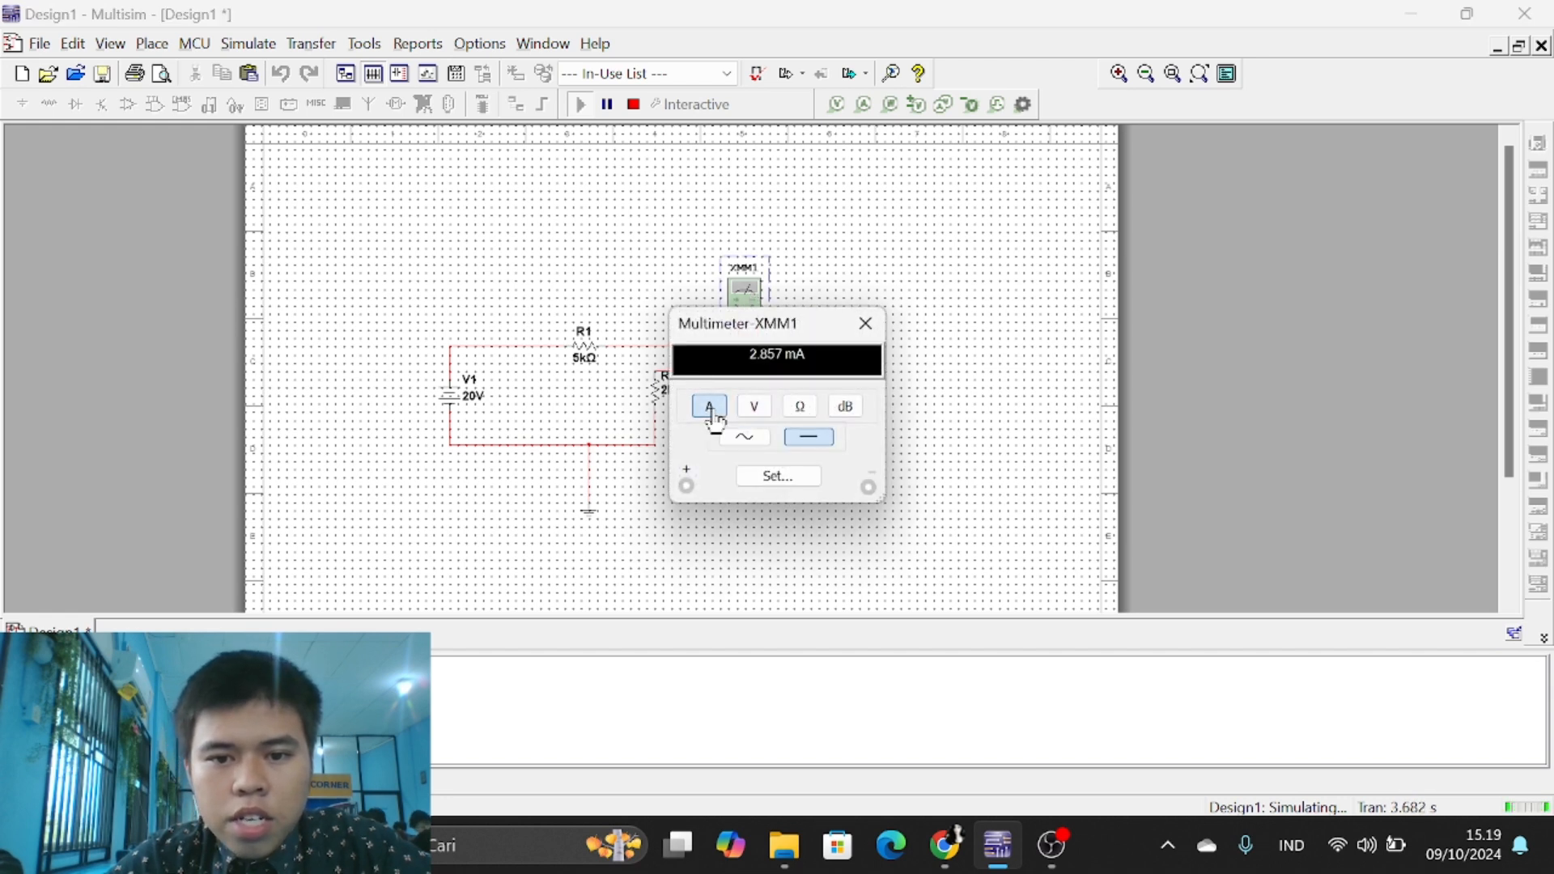
left_click_drag(779, 334, 896, 346)
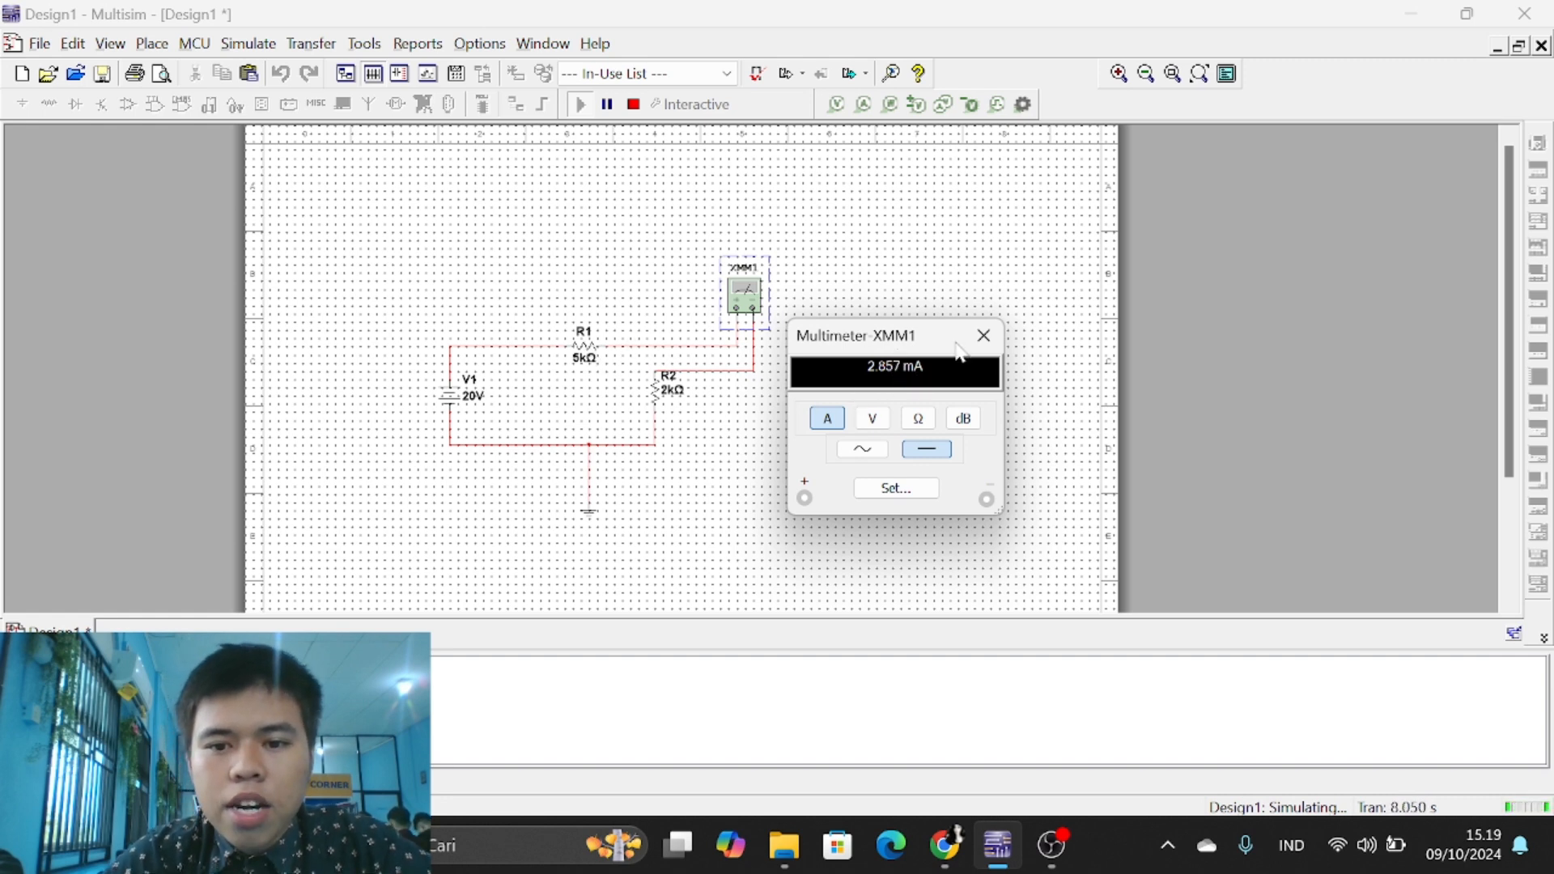
left_click(983, 335)
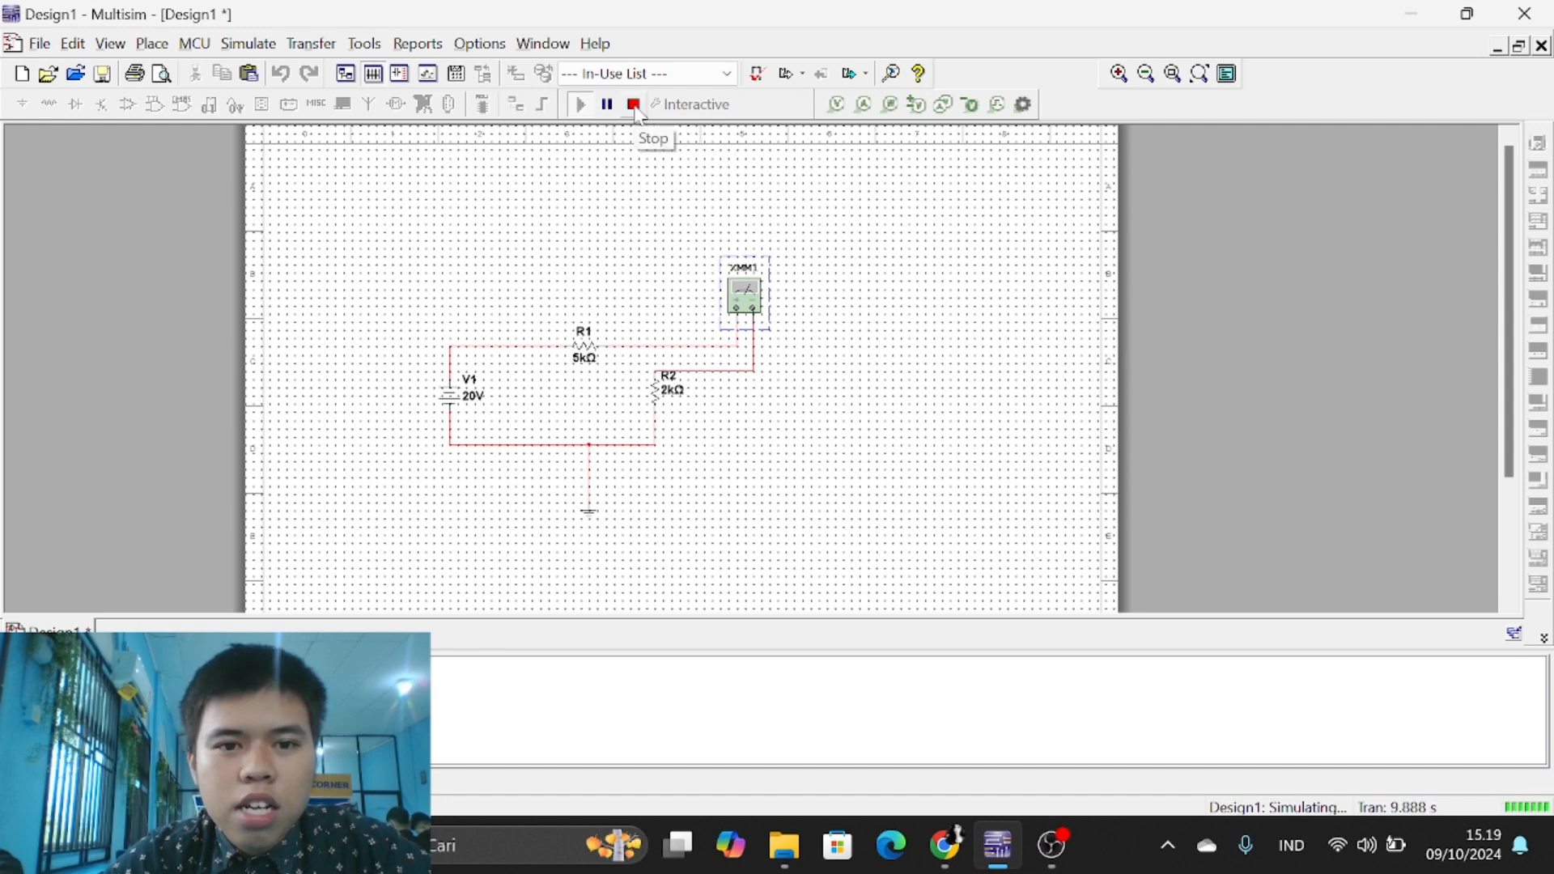
left_click(635, 105)
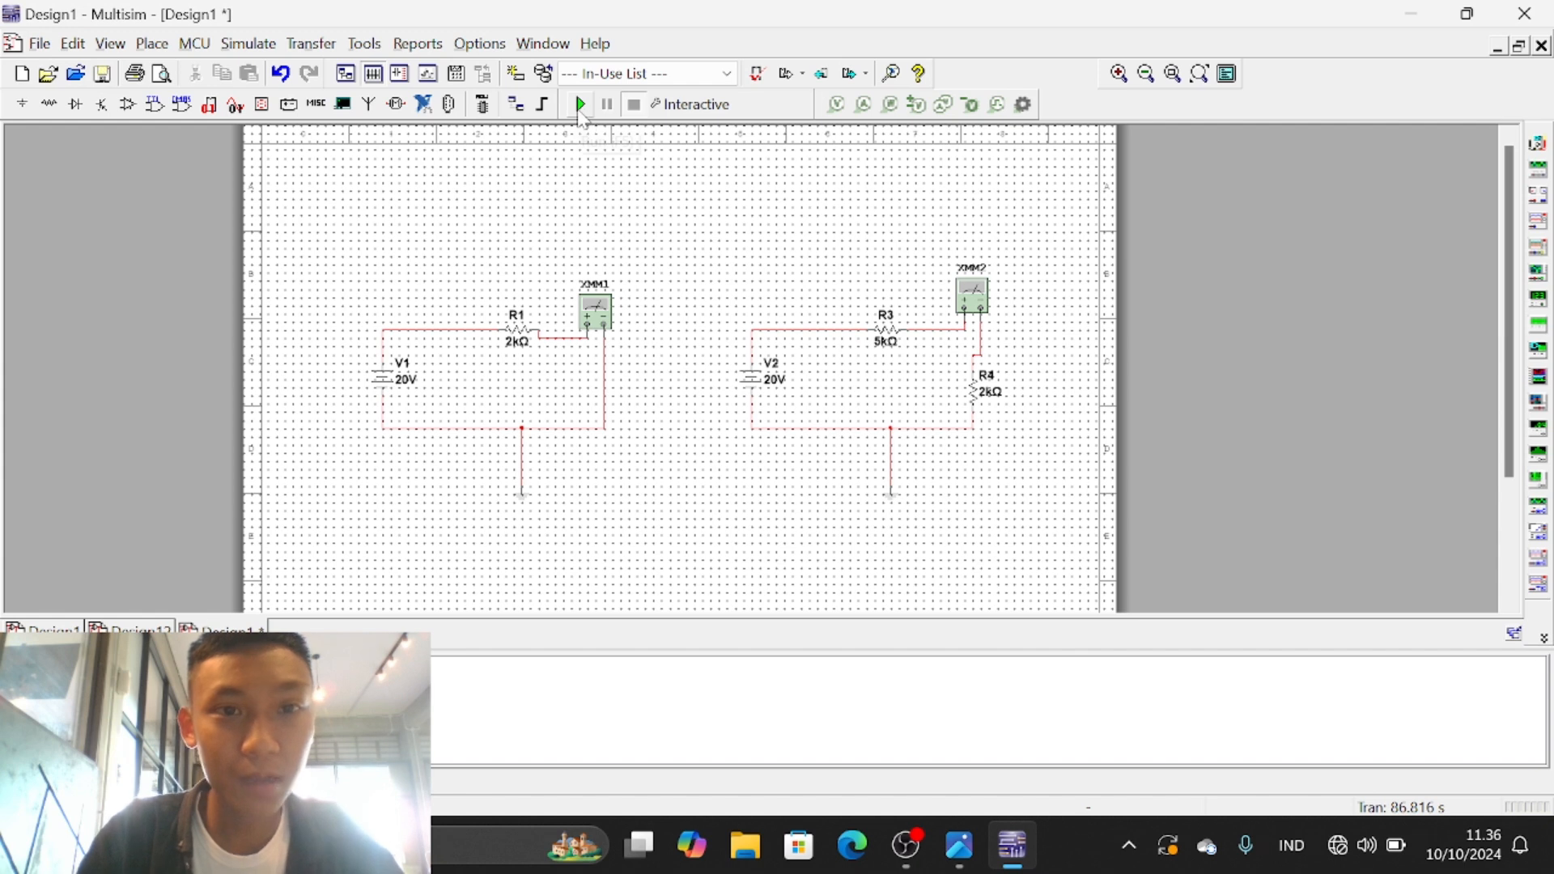
Step: Run the simulation of both circuits and open the XMM1 and XMM2 readouts to view their DC currents
left_click(580, 106)
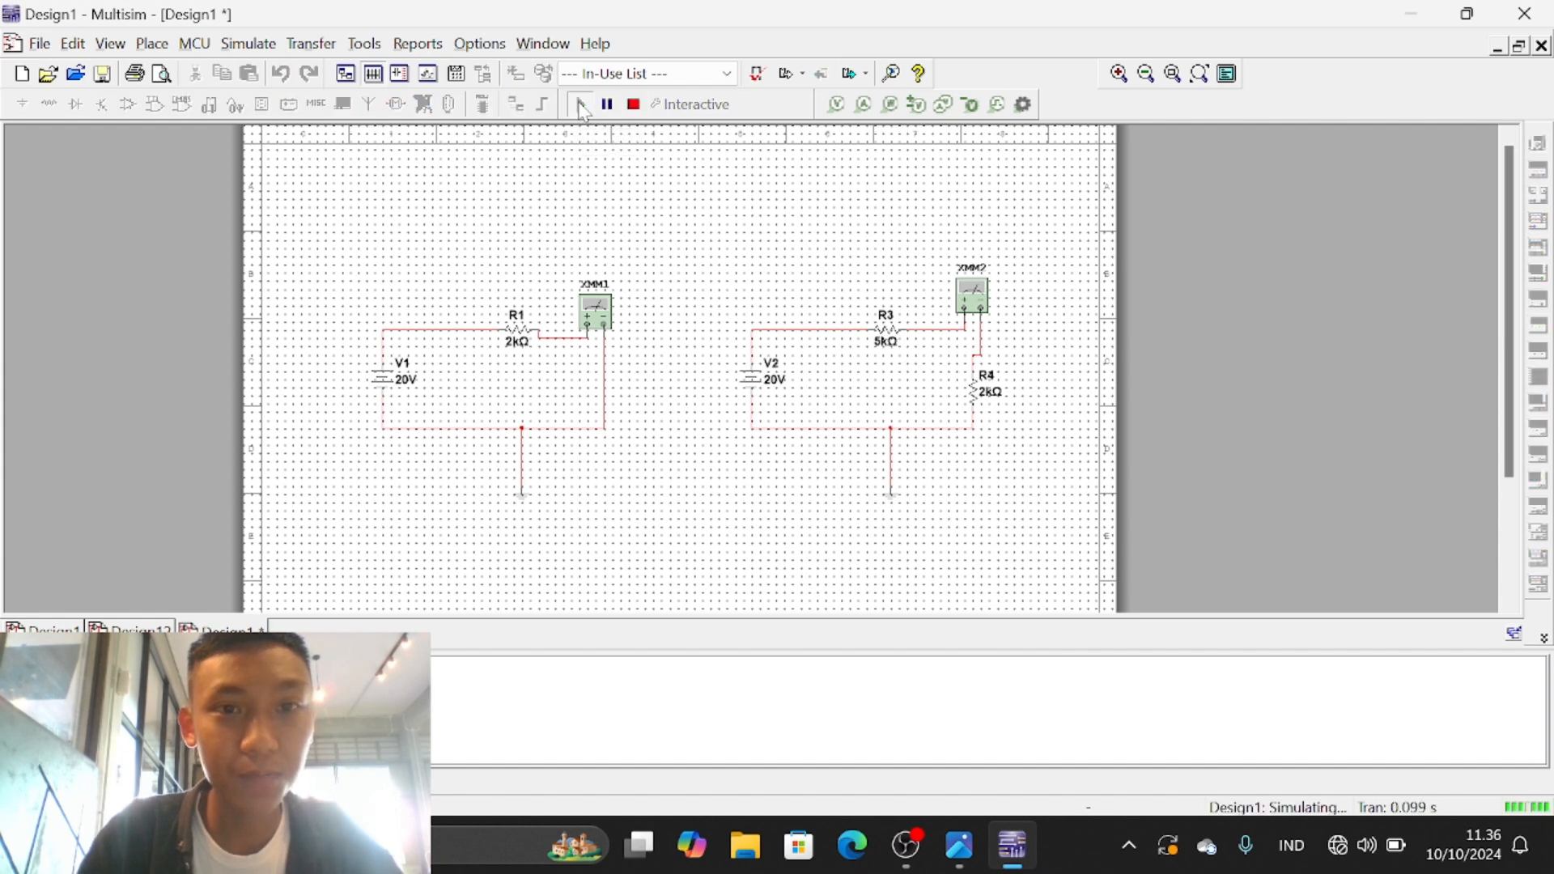
double_click(600, 324)
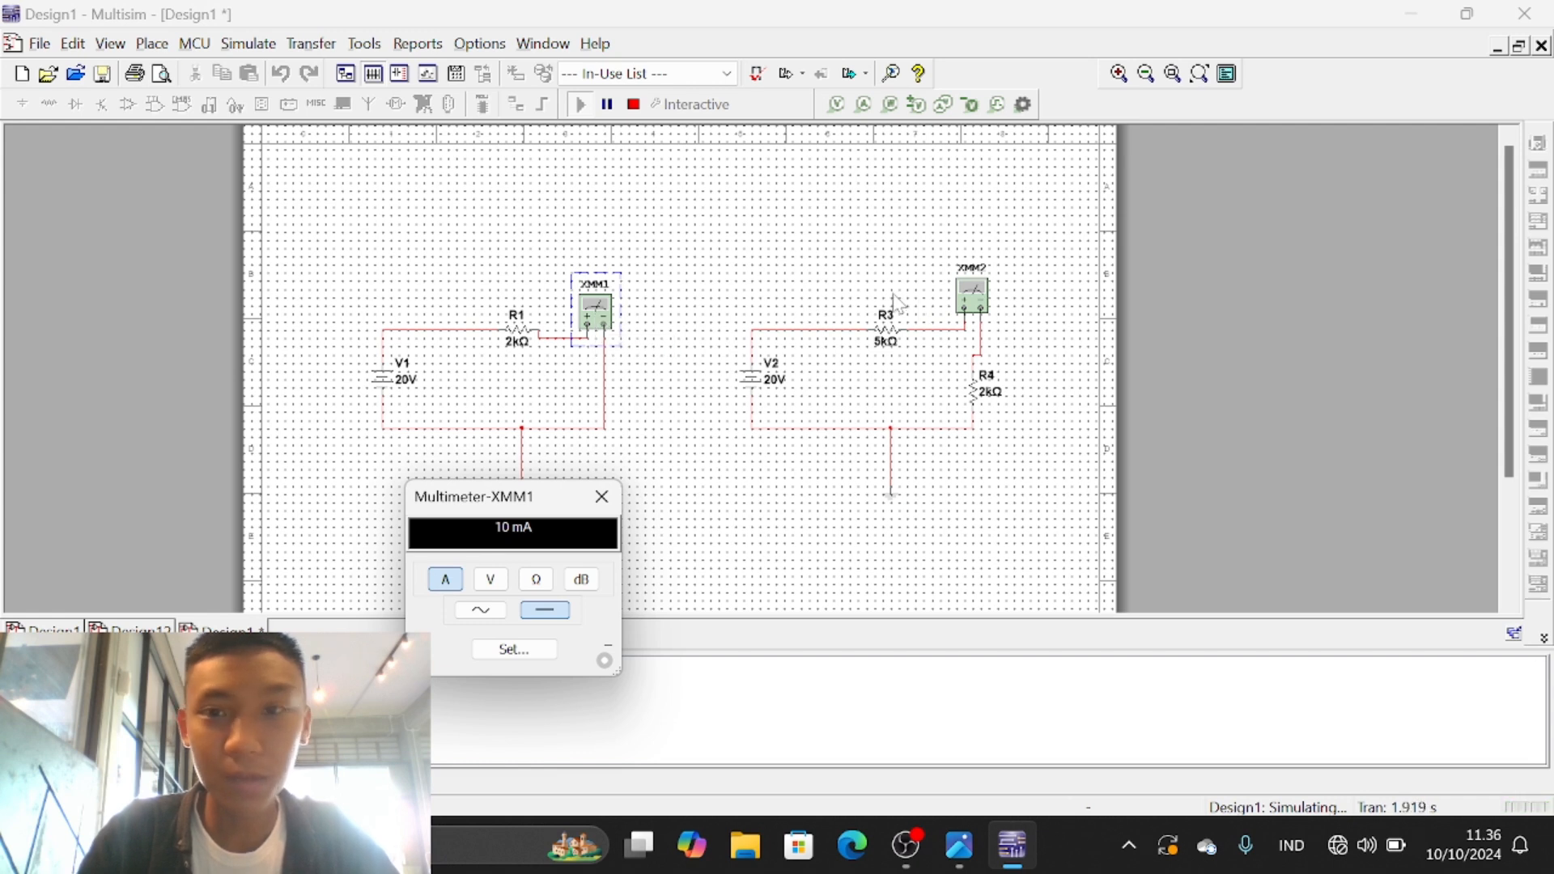
double_click(968, 300)
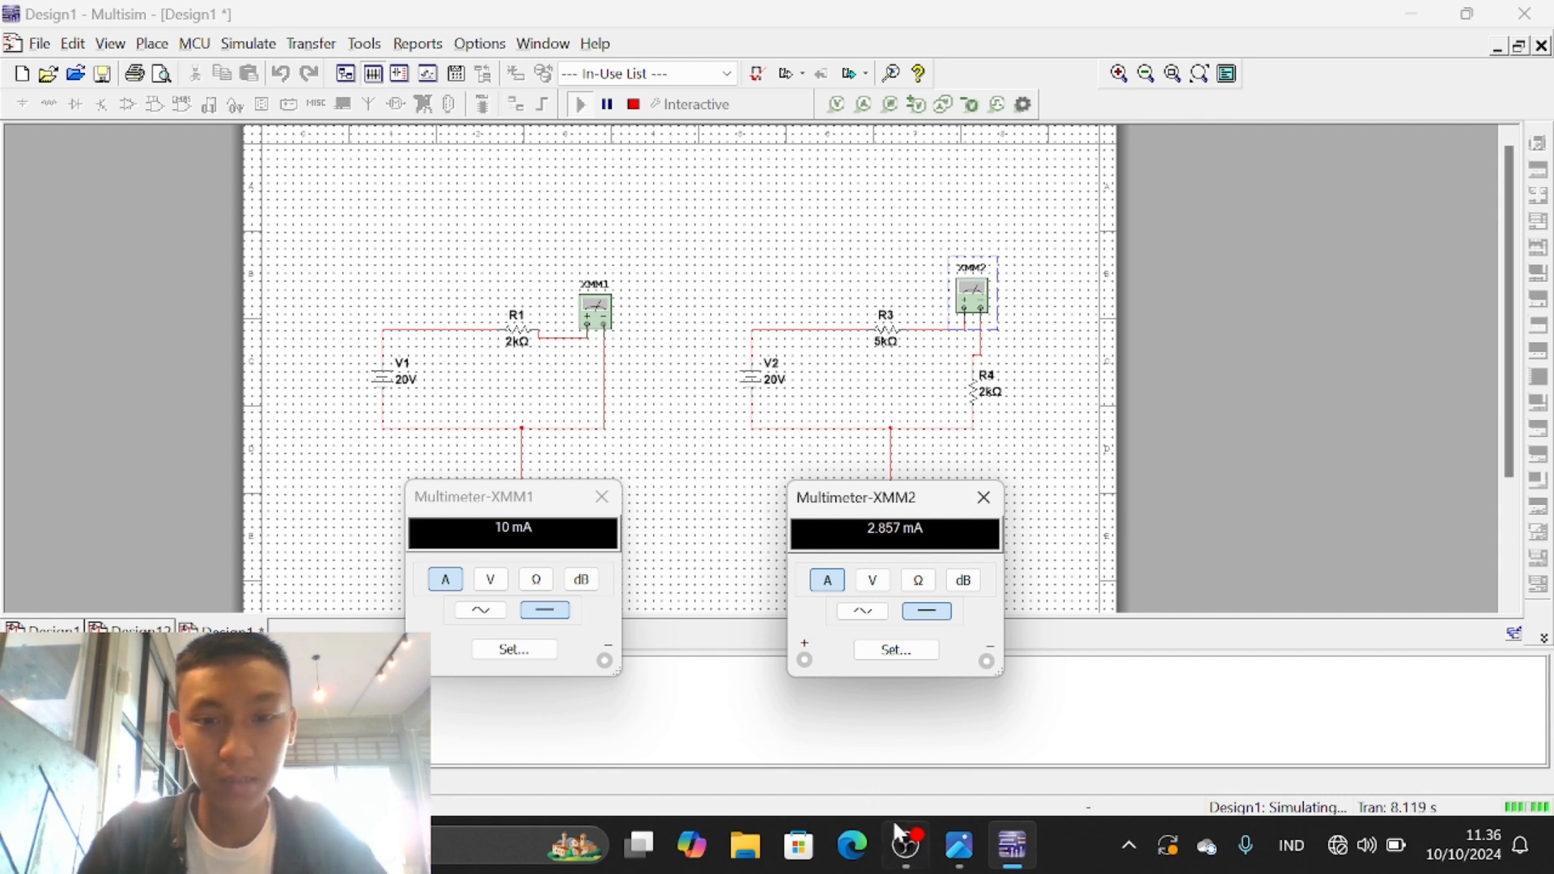
Step: View the manual current calculation for the 2k circuit in the image Tidak berjudul.png, then return to Multisim
mouse_move(906, 847)
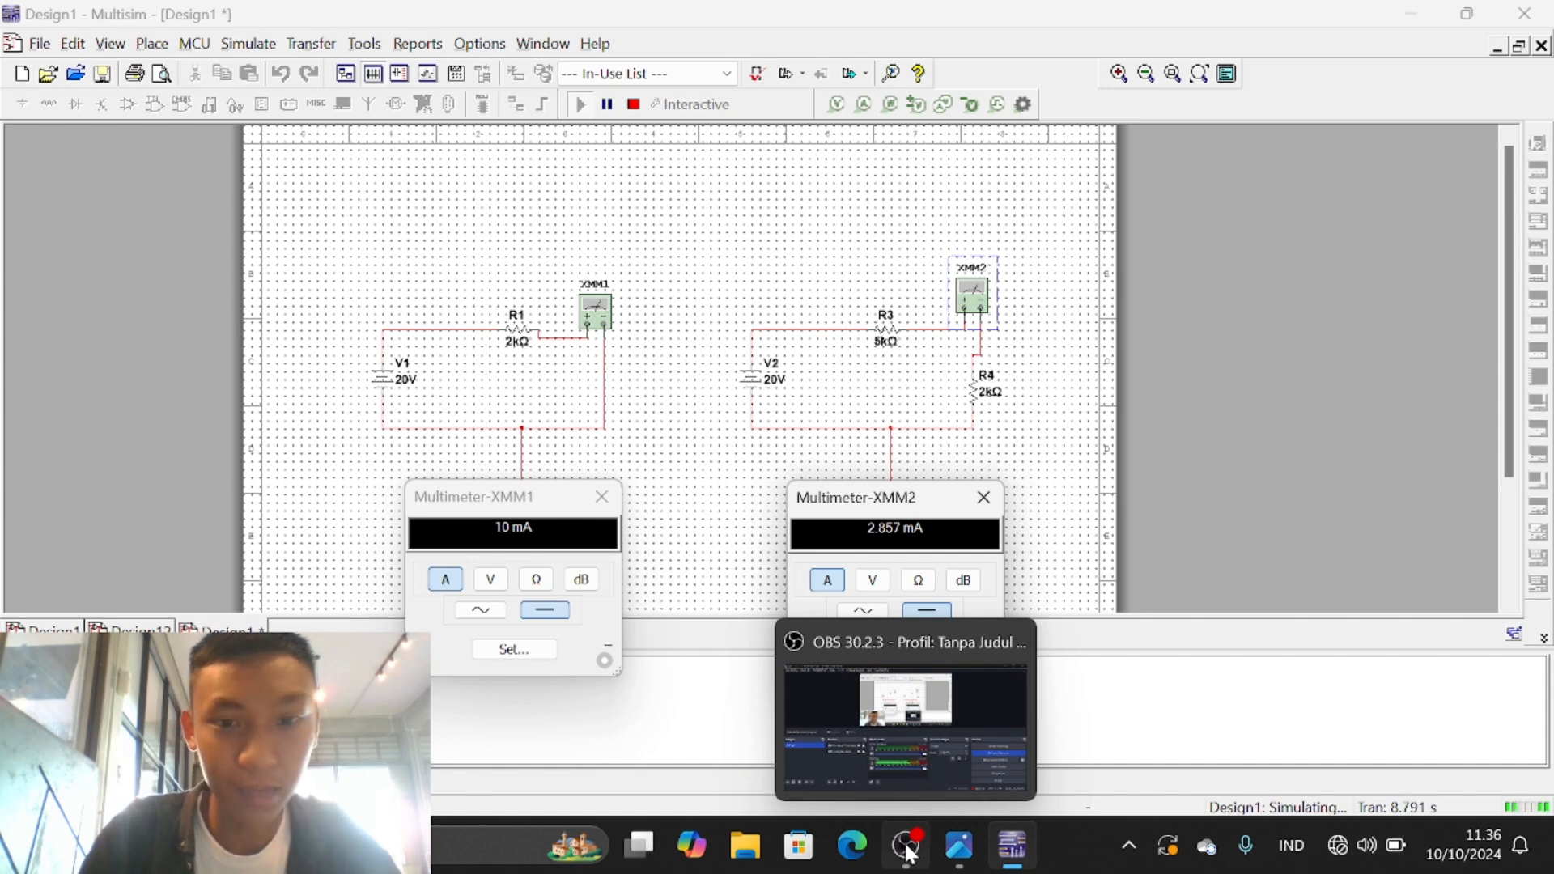
mouse_move(960, 850)
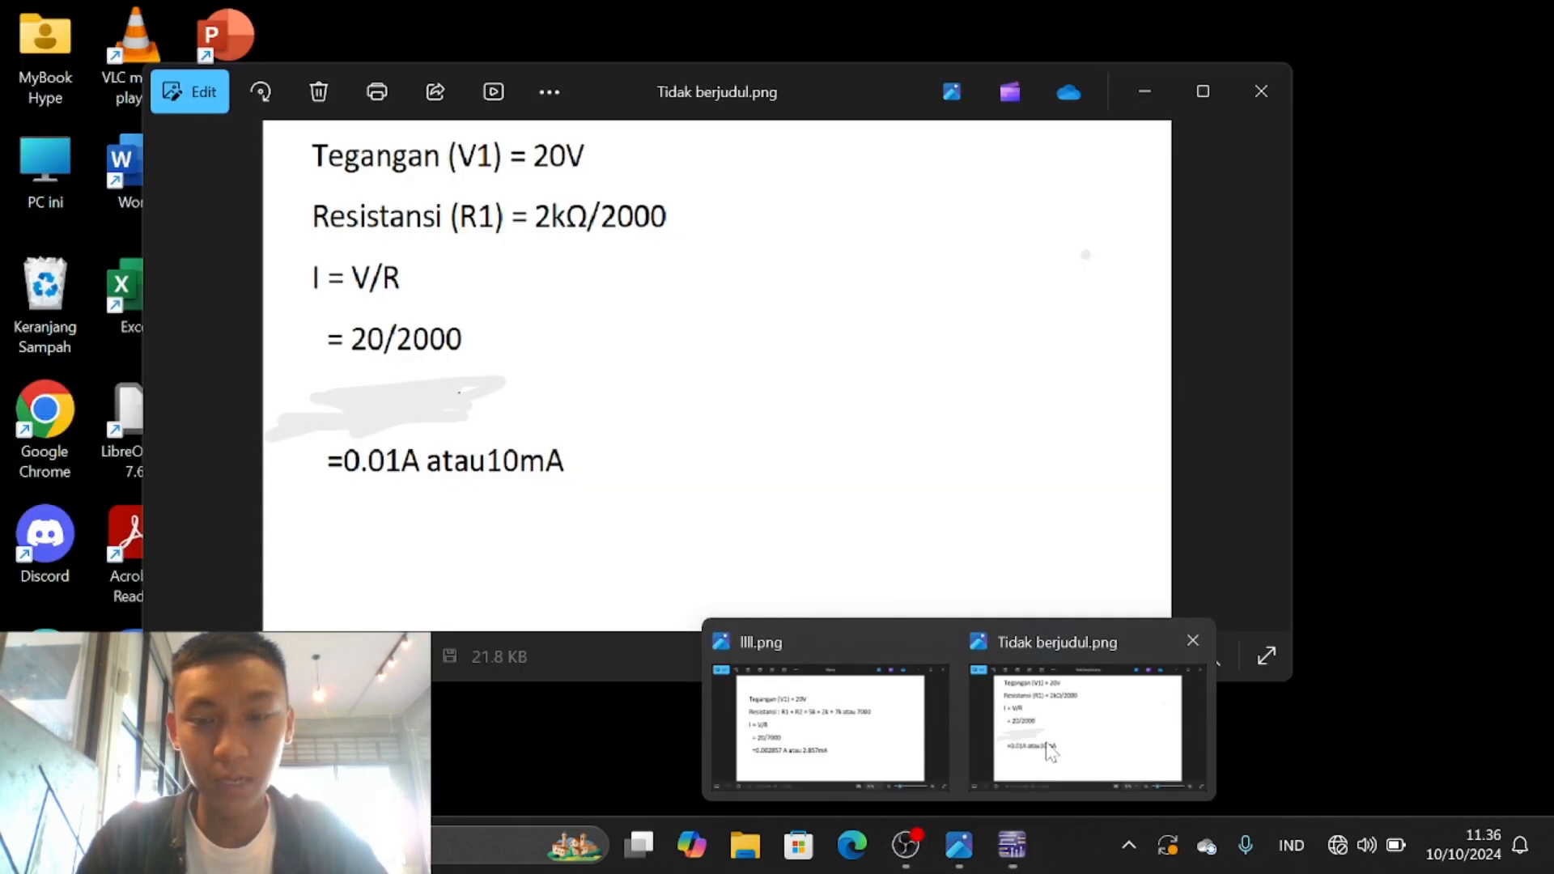
left_click(1045, 741)
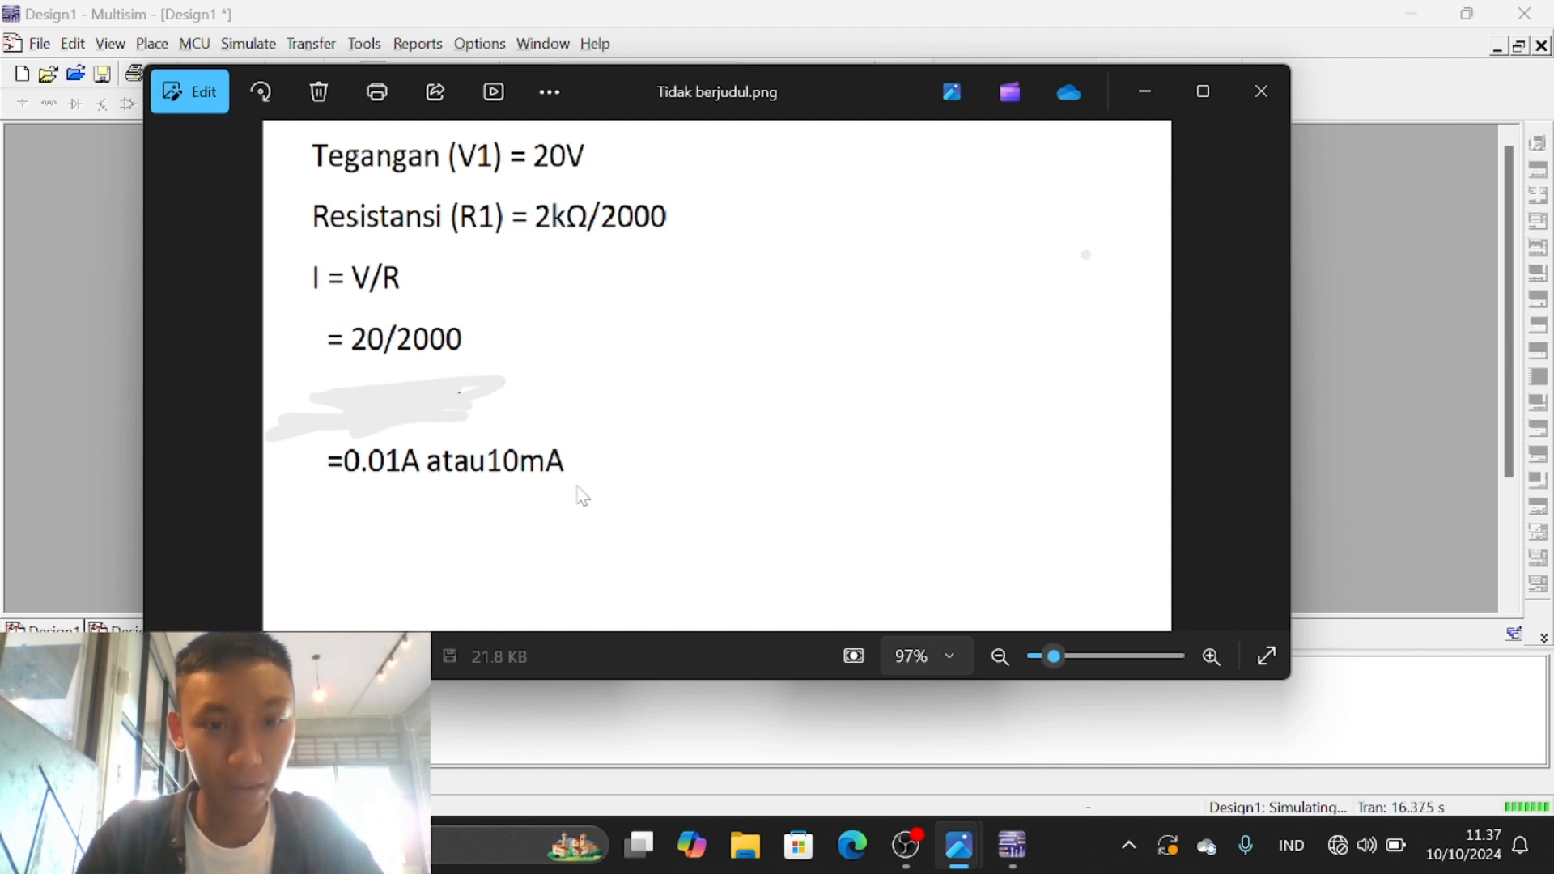
mouse_move(1005, 858)
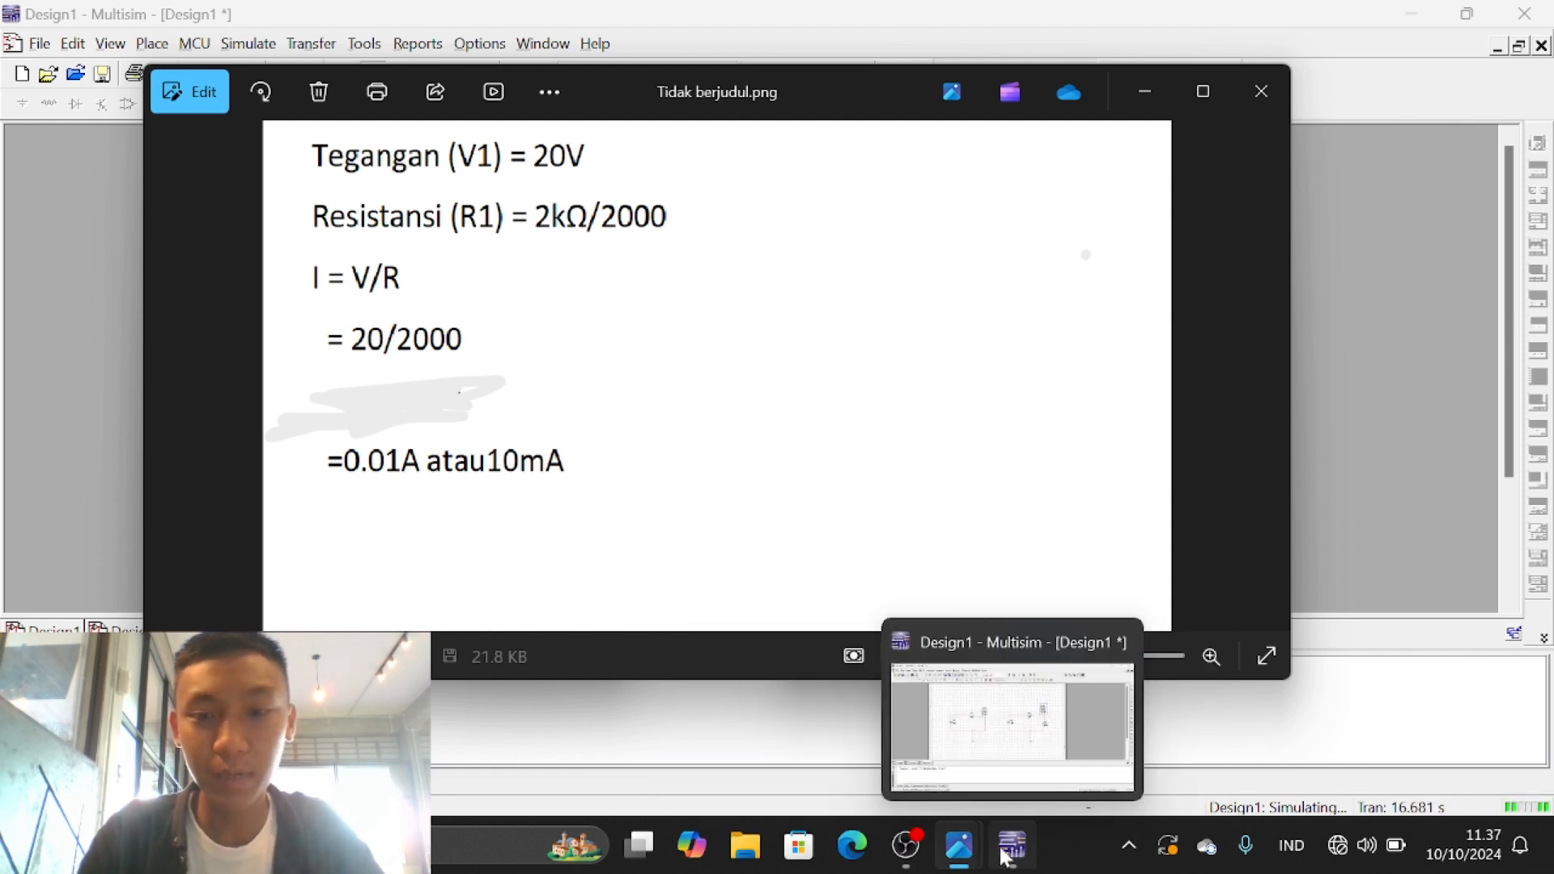
left_click(1008, 769)
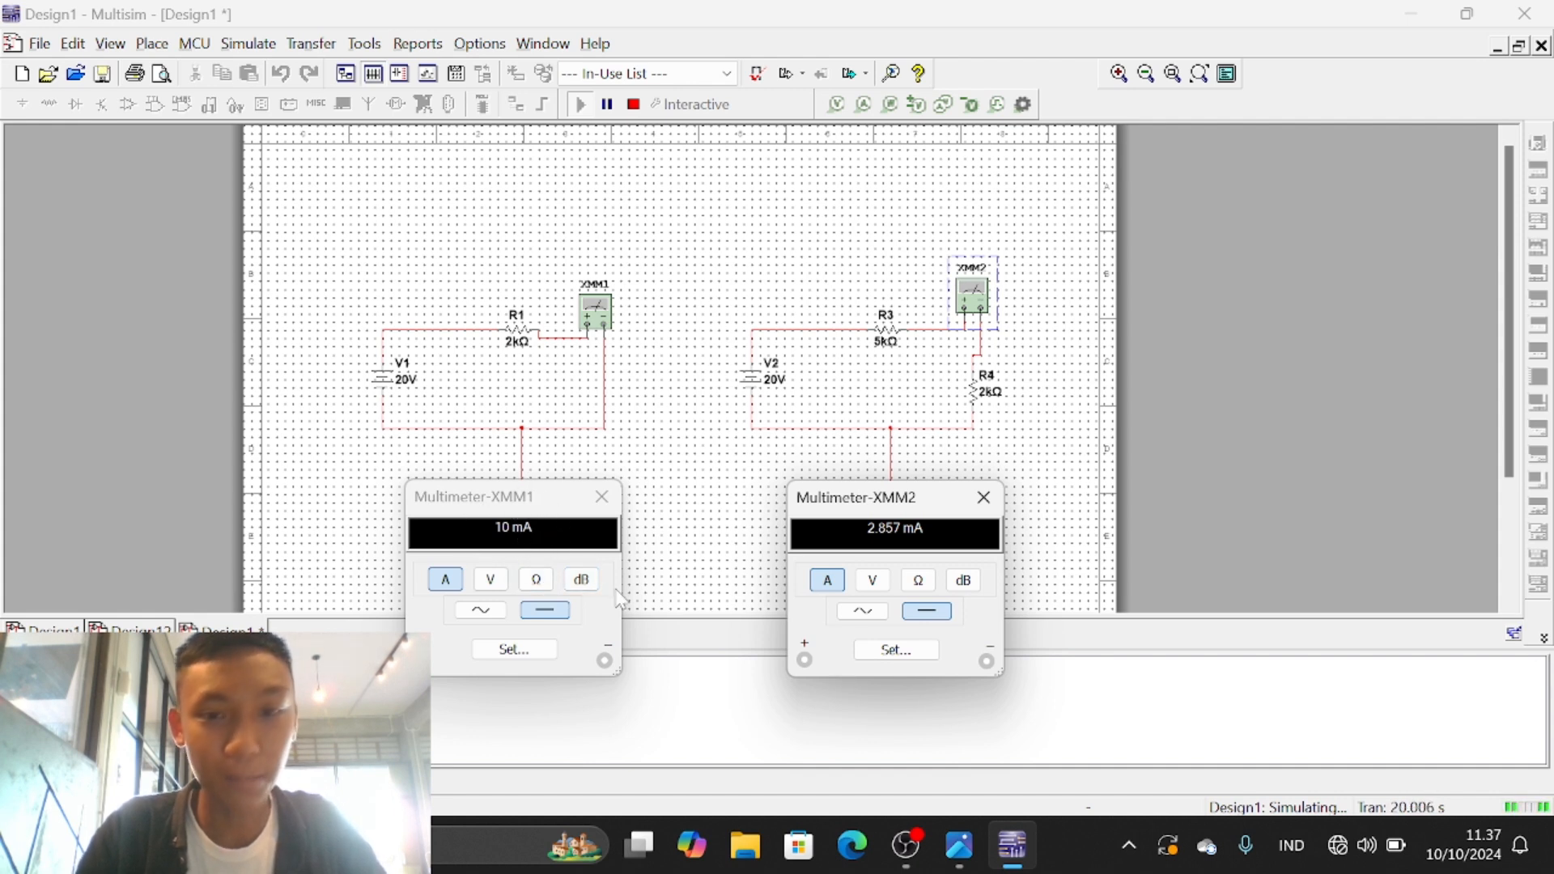
Step: View the image with the manual current calculation for the 5k and 2k series circuit, then return to Multisim
mouse_move(947, 844)
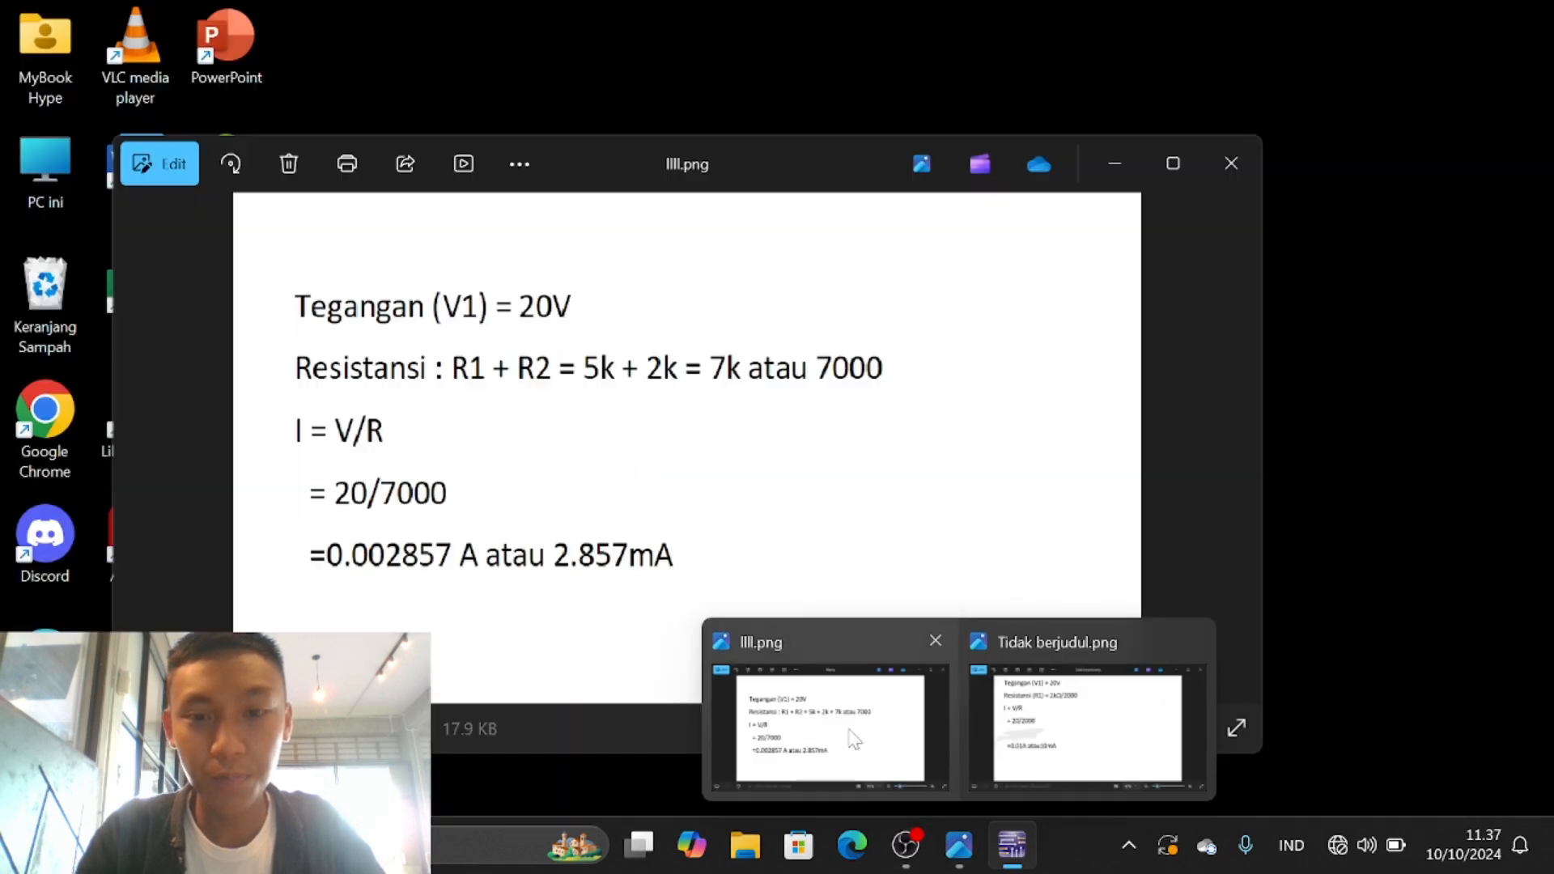
left_click(850, 733)
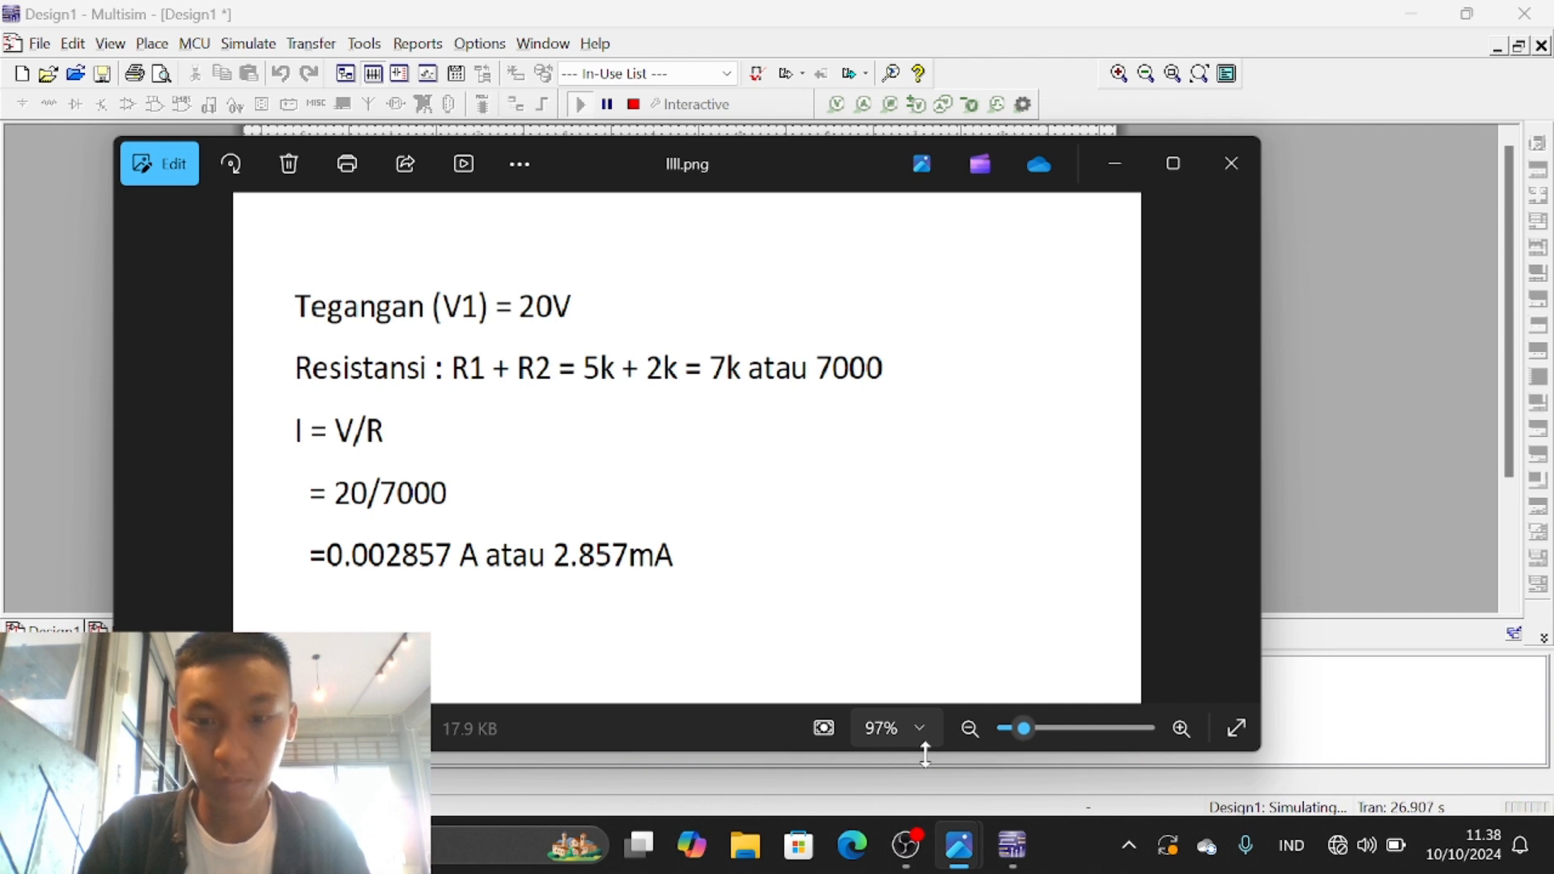
mouse_move(1010, 859)
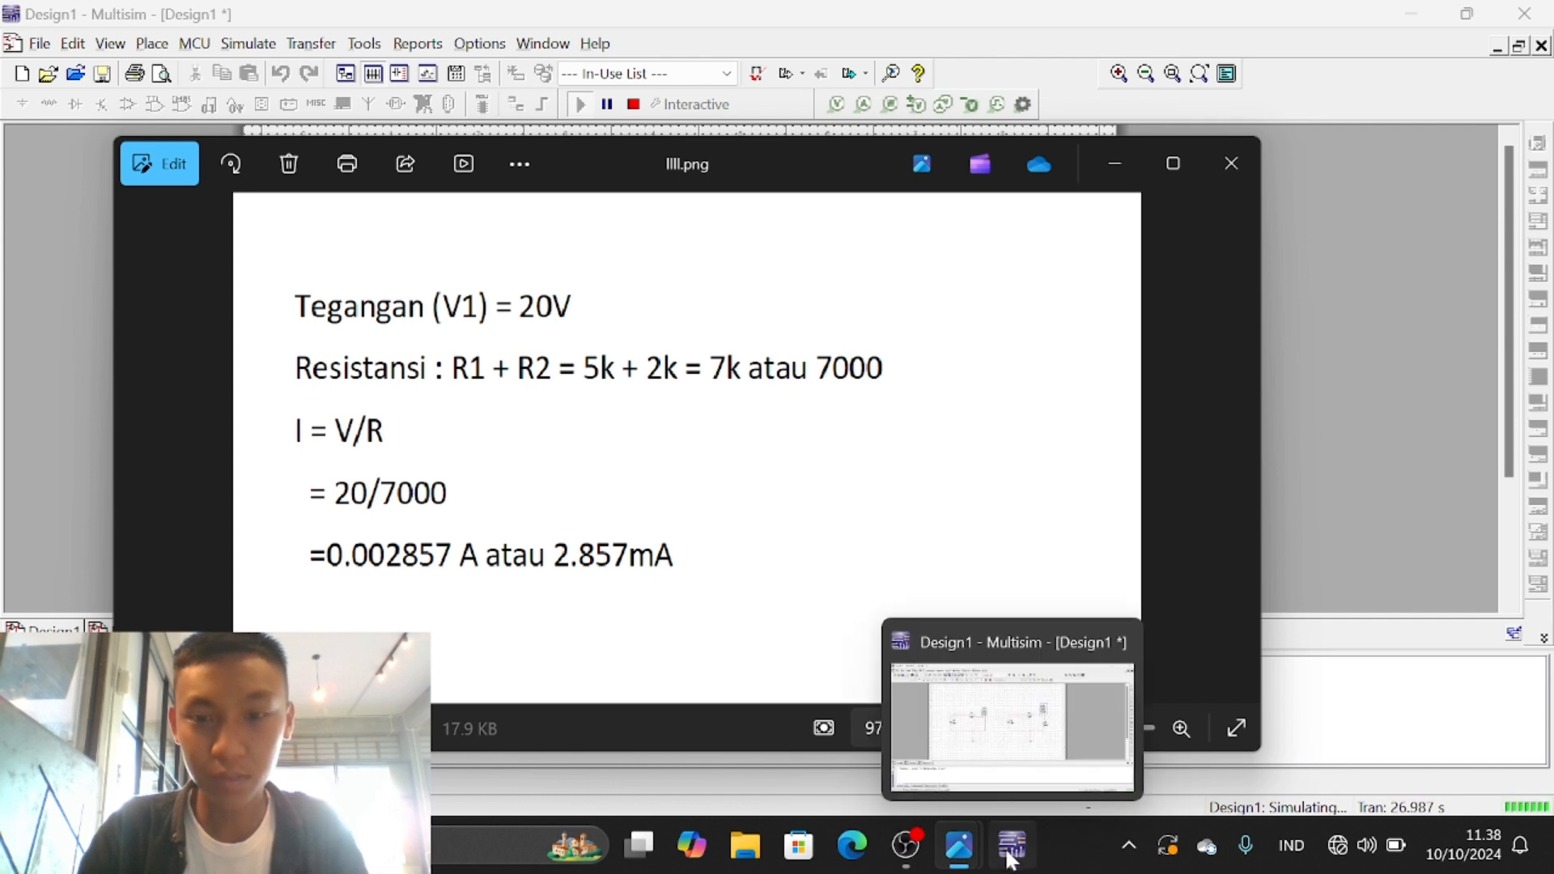
left_click(1006, 754)
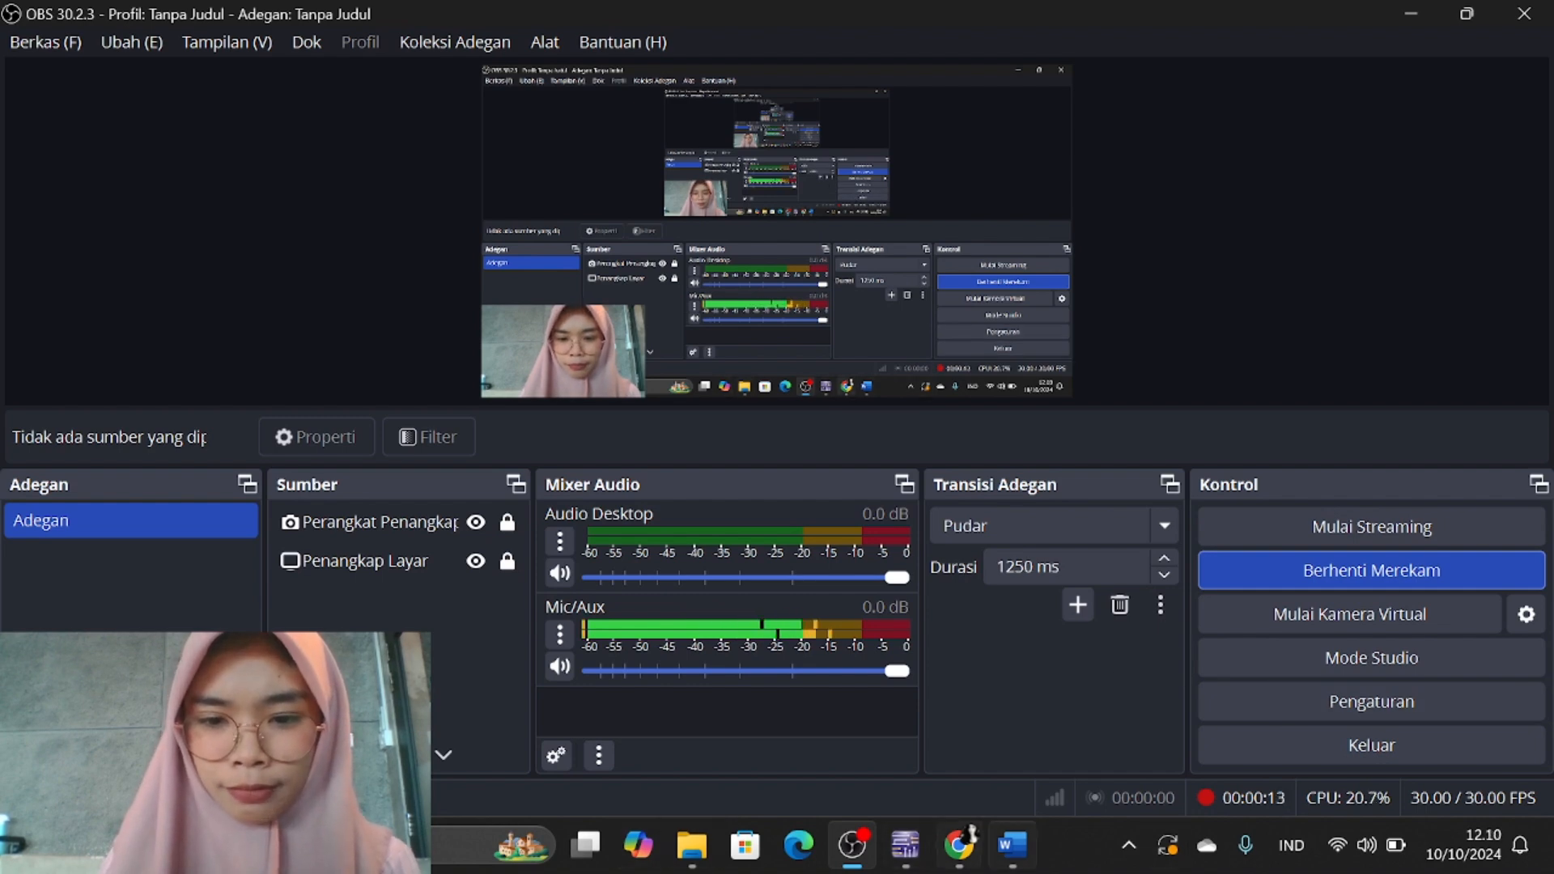
left_click(862, 849)
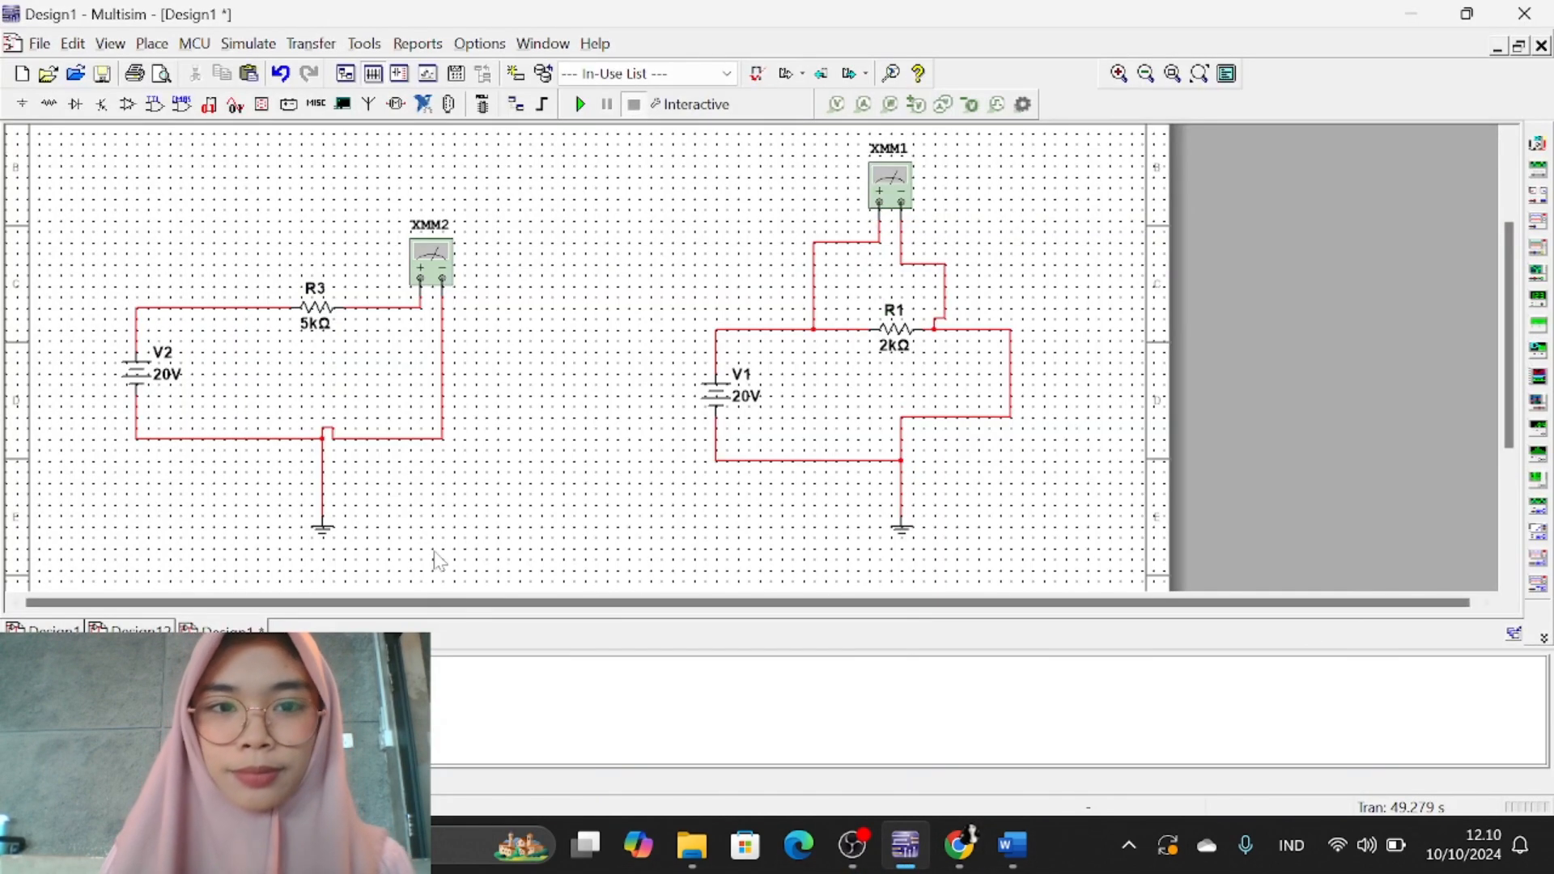